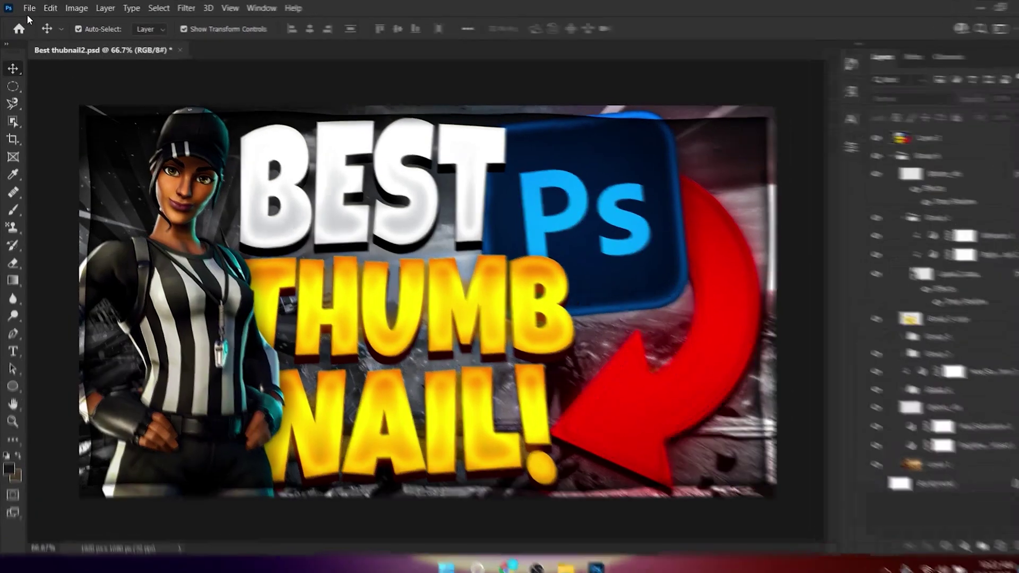
Open the File menu with the finished 'BEST THUMBNAIL!' example still showing.
left_click(28, 8)
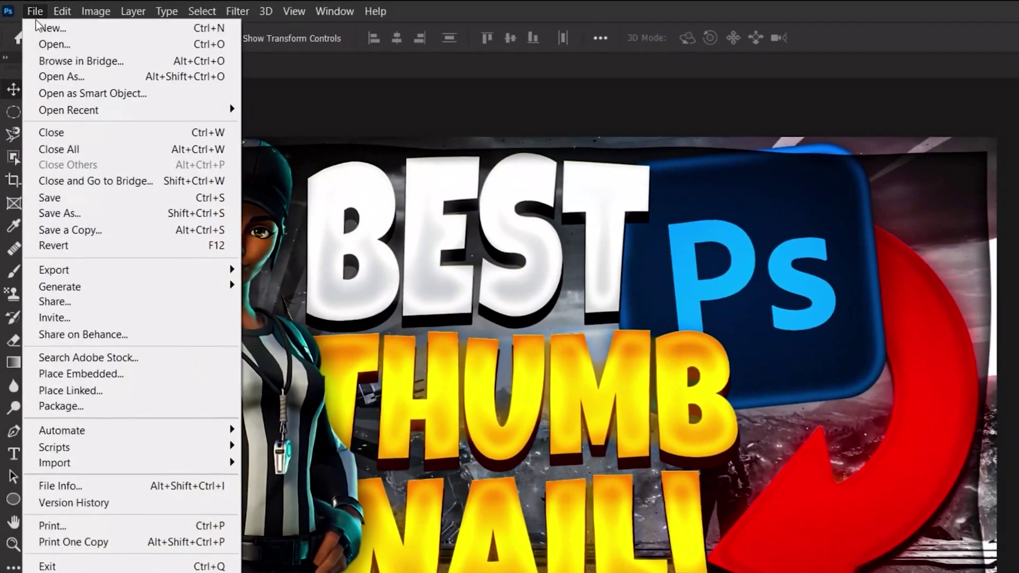
Create a new 1920 × 1080 HDTV 1080p document and paste the battlefield image in as Layer 1.
left_click(36, 21)
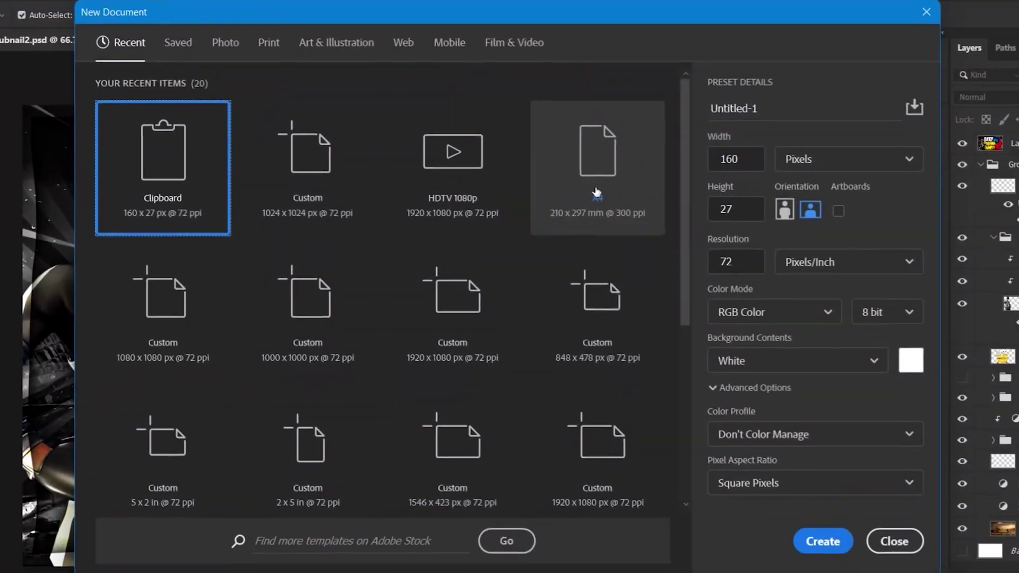
left_click(472, 180)
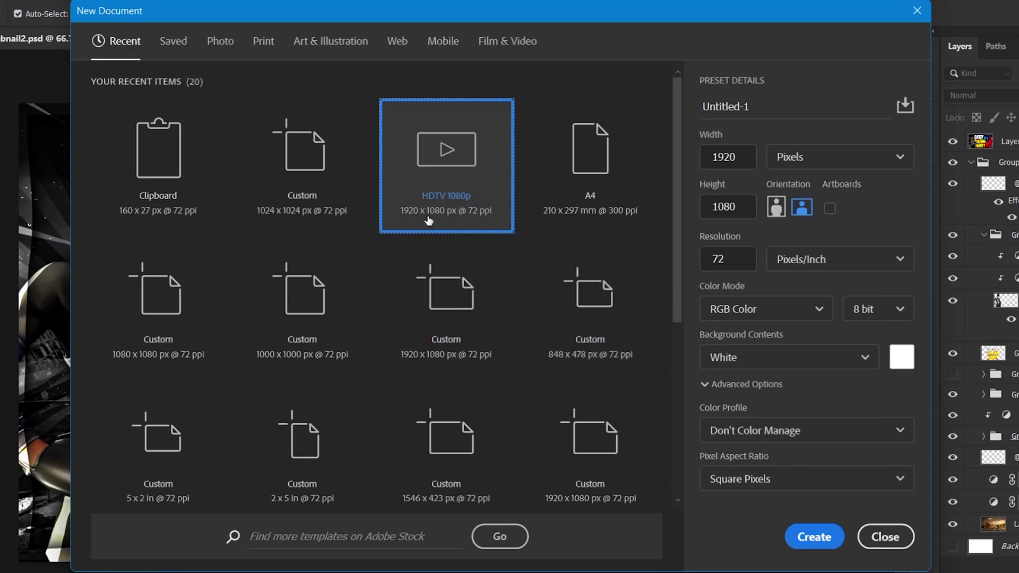
left_click(814, 536)
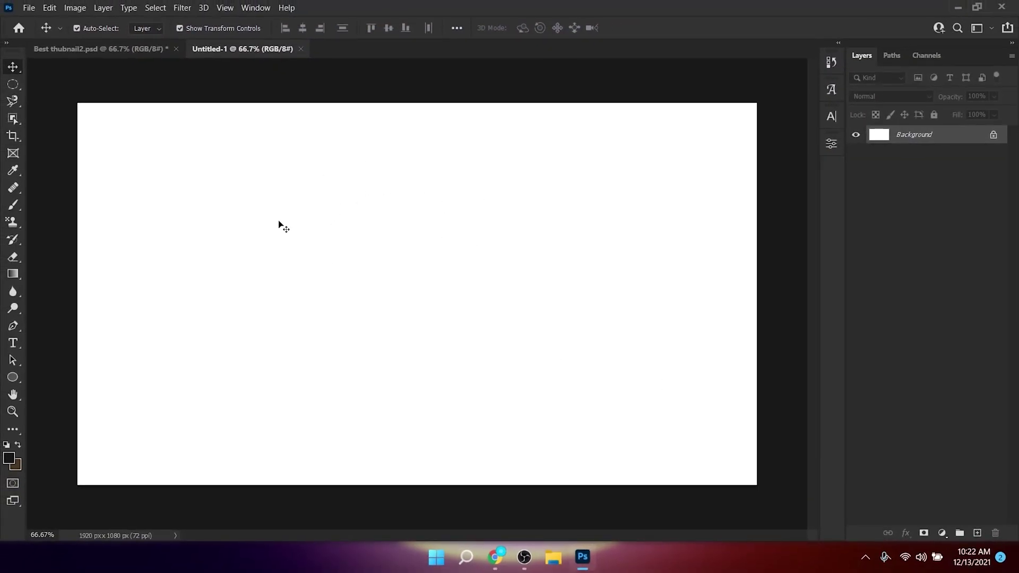
key("ctrl+v")
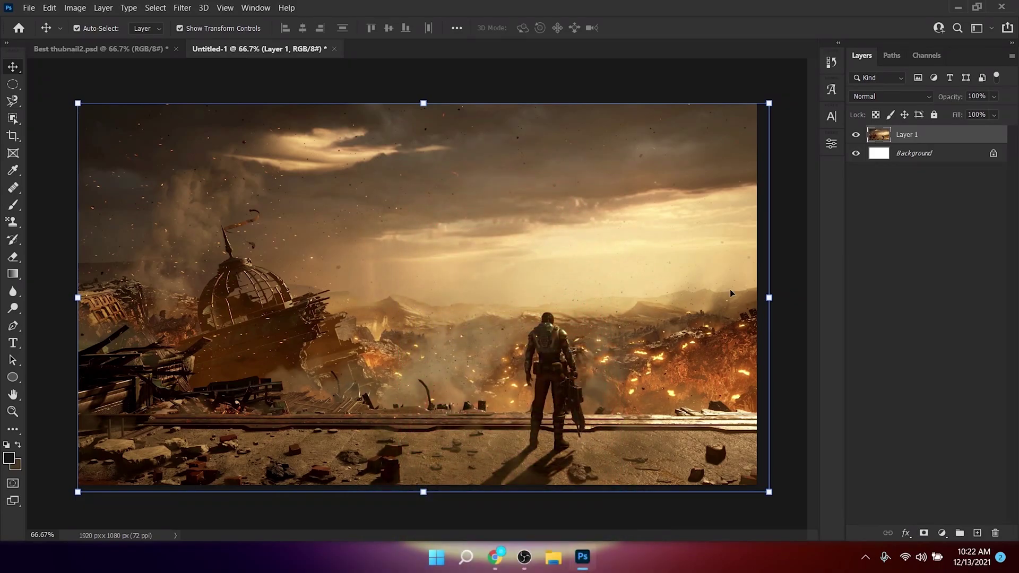
left_click(892, 294)
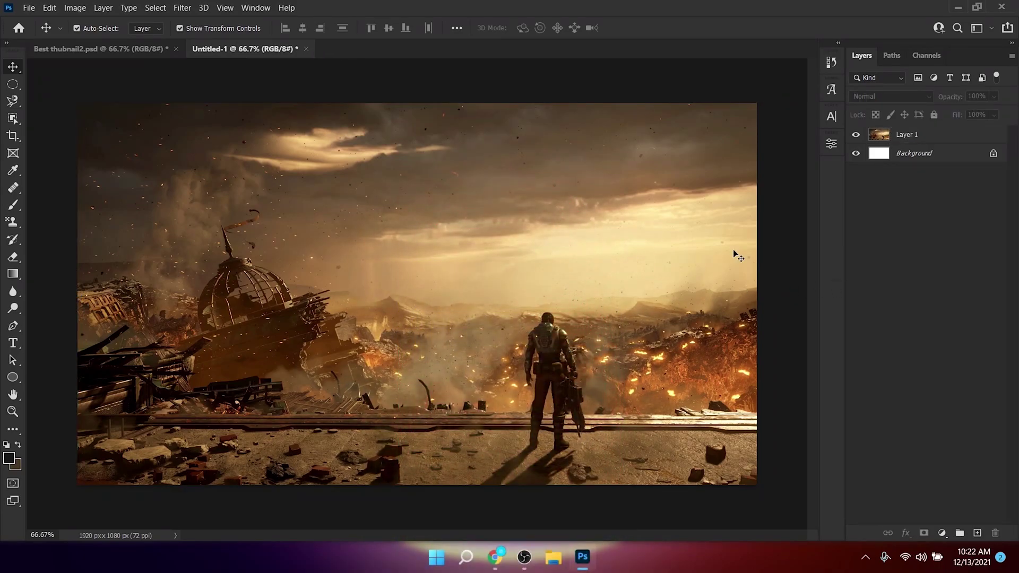
left_click(400, 265)
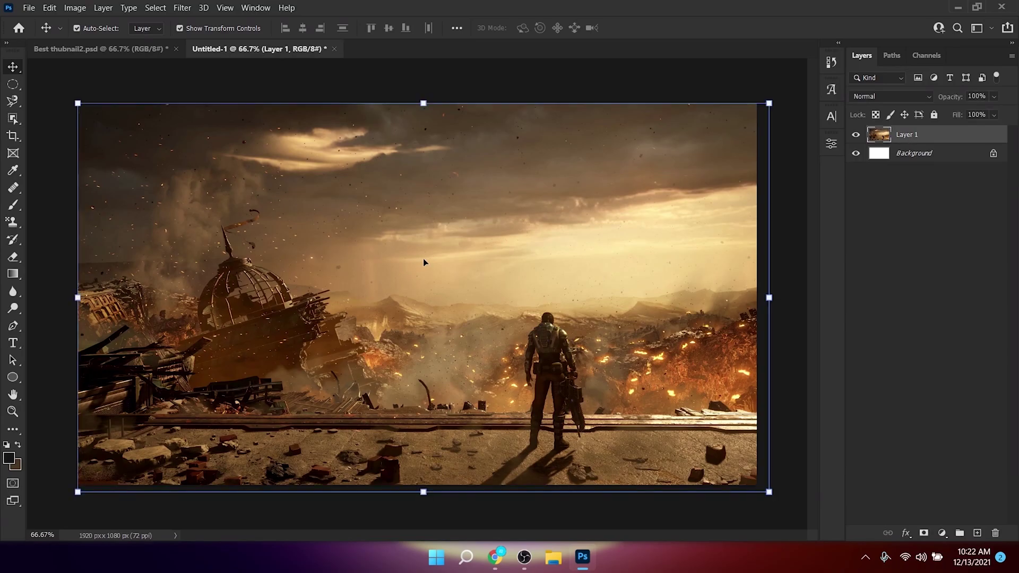
left_click(938, 257)
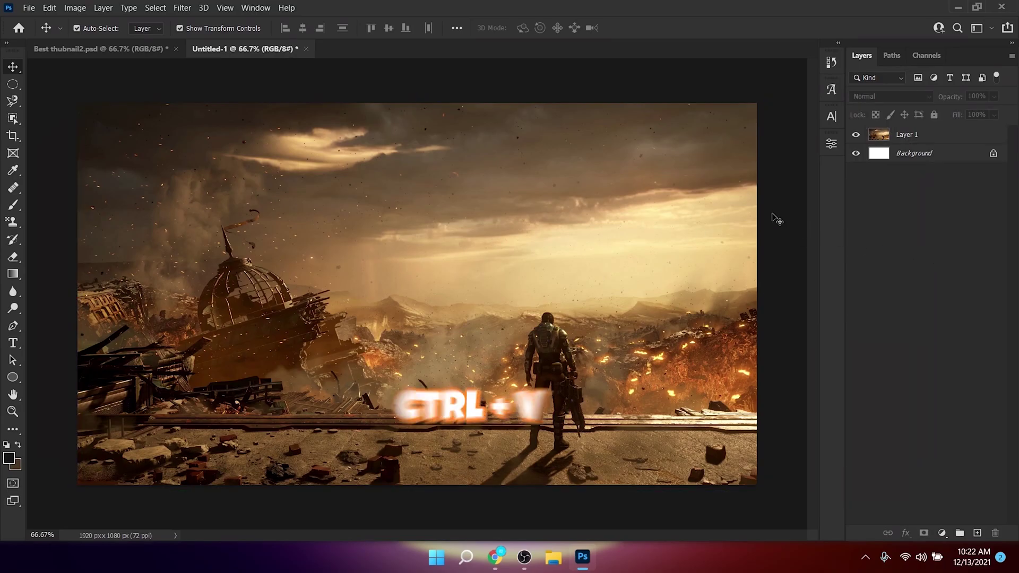
left_click(539, 252)
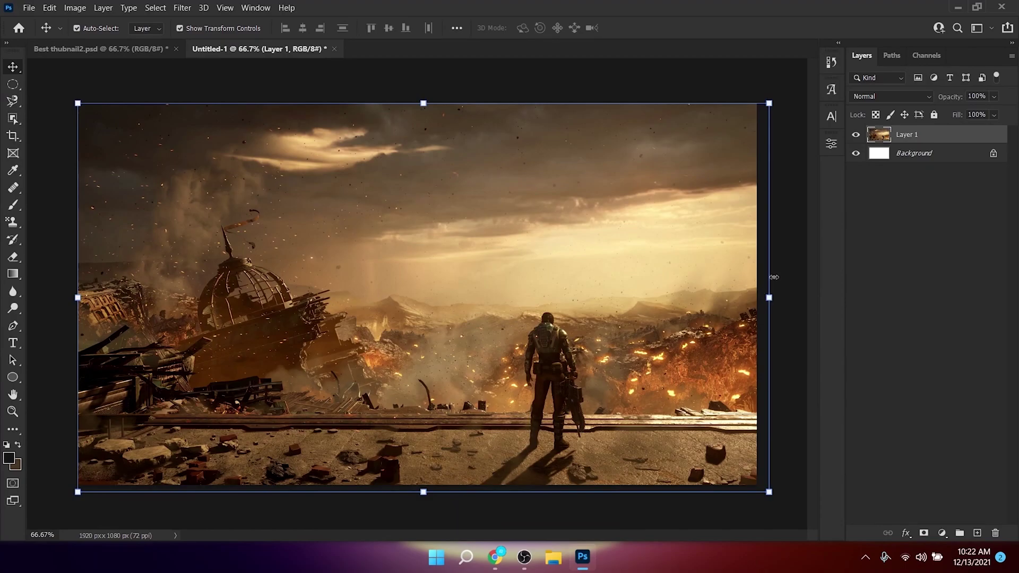
left_click(774, 277)
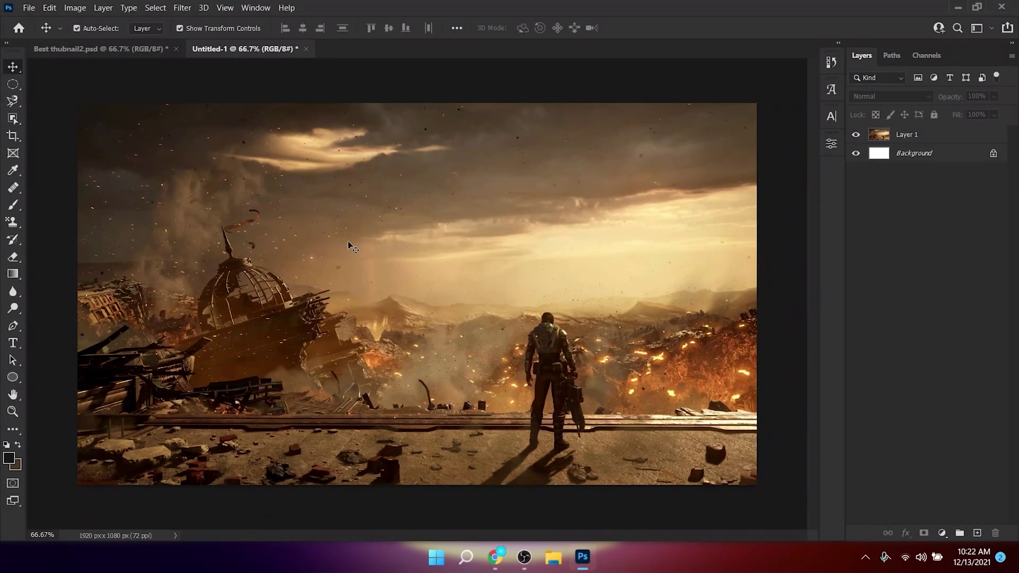
left_click(369, 251)
left_click(758, 239)
left_click(383, 212)
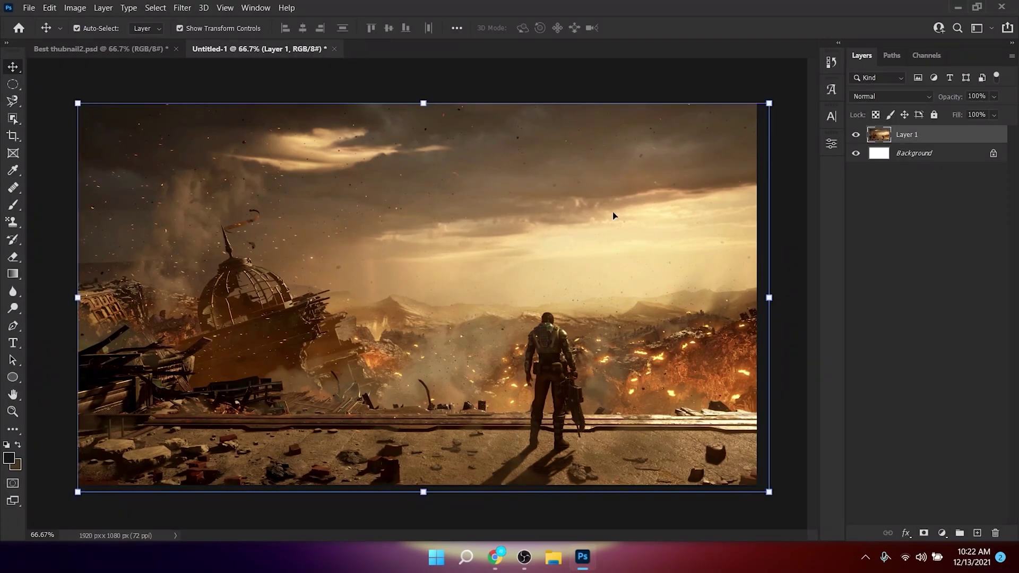
left_click(938, 244)
left_click(900, 134)
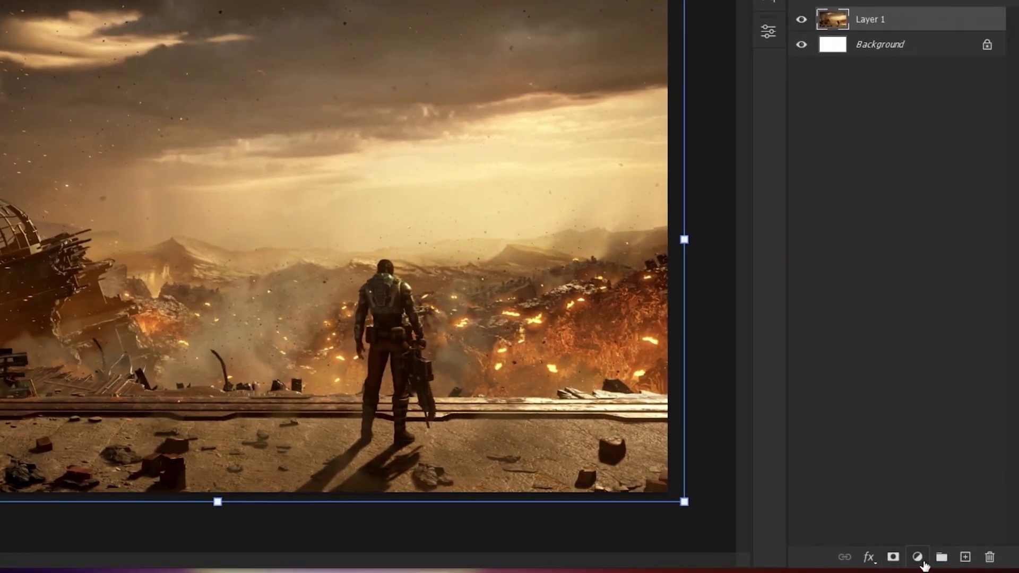
Add a Hue/Saturation adjustment layer with Saturation -100 to turn the battlefield grey.
left_click(917, 558)
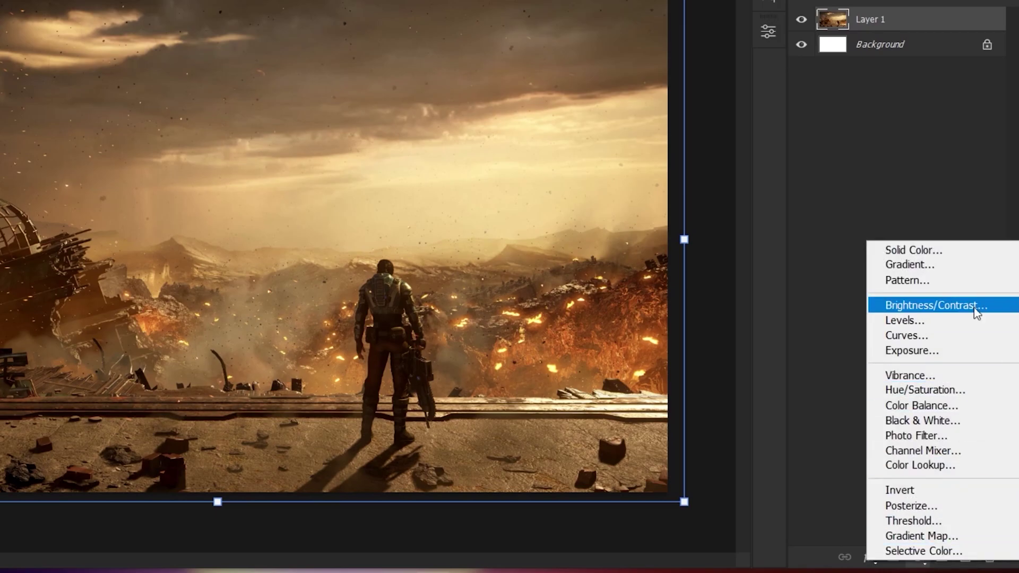
left_click(950, 391)
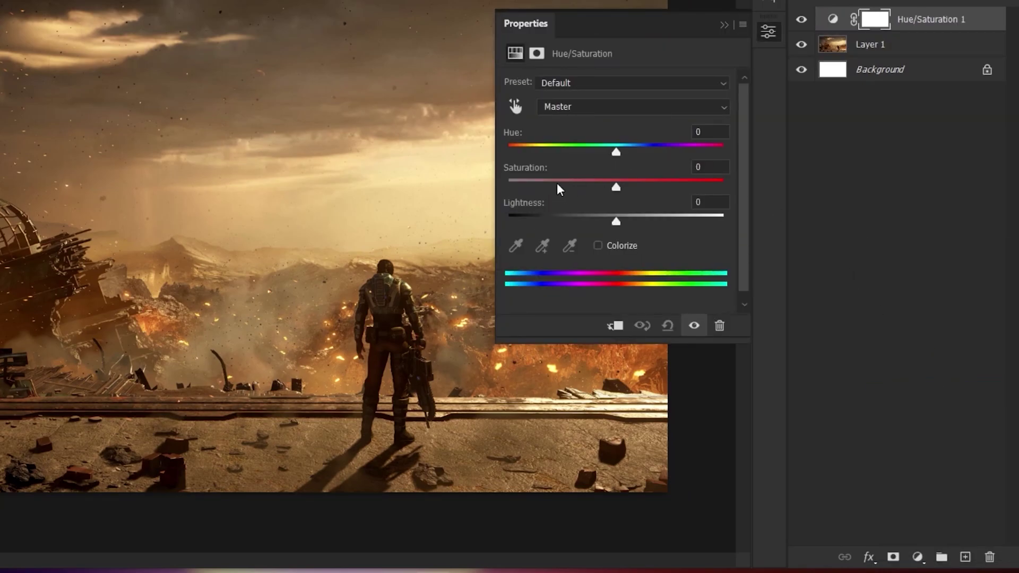
left_click_drag(597, 186, 509, 186)
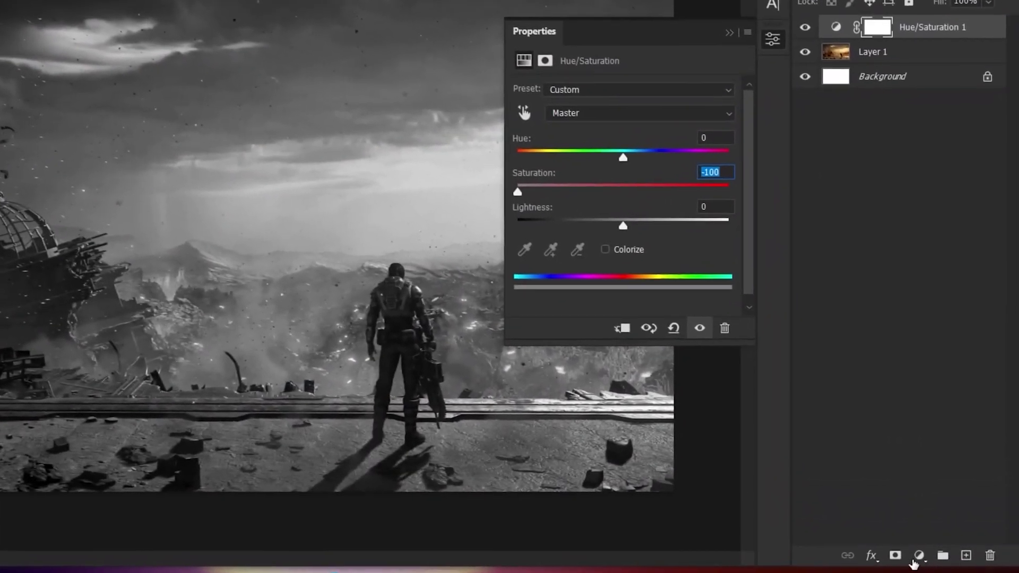
Add a Brightness/Contrast adjustment layer with Contrast 39 and Brightness -10.
left_click(942, 533)
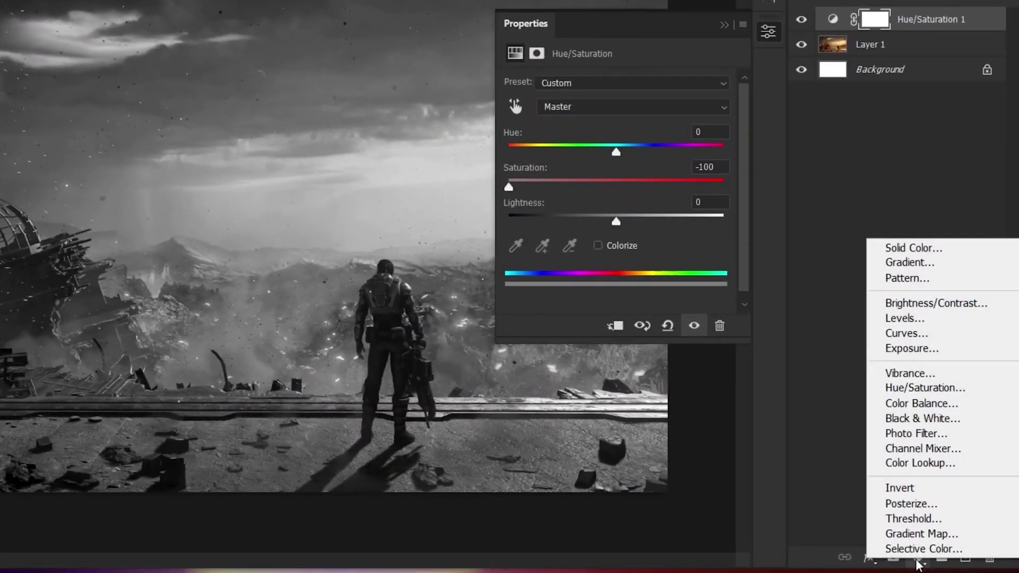
left_click(922, 304)
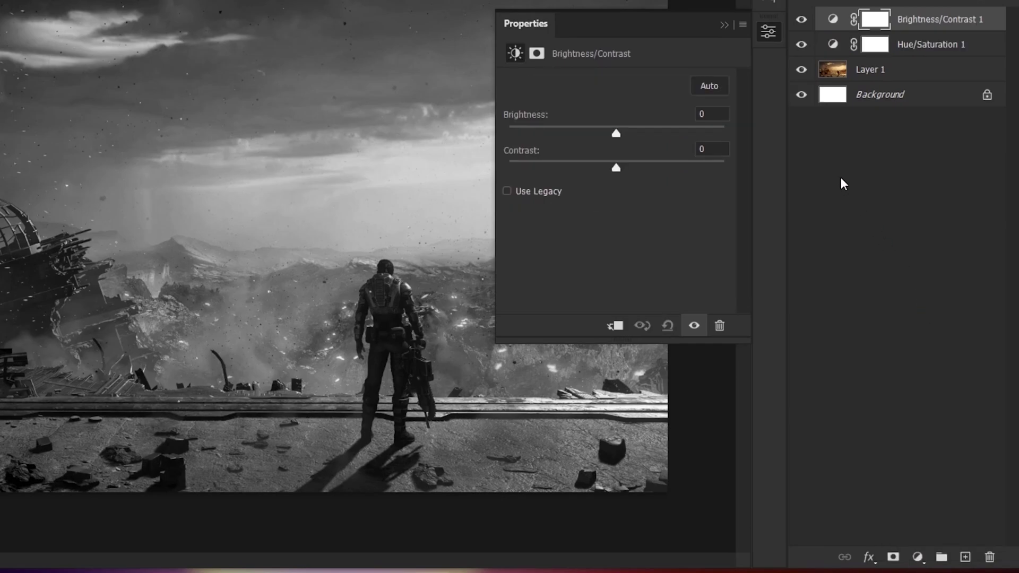
left_click_drag(616, 168, 648, 164)
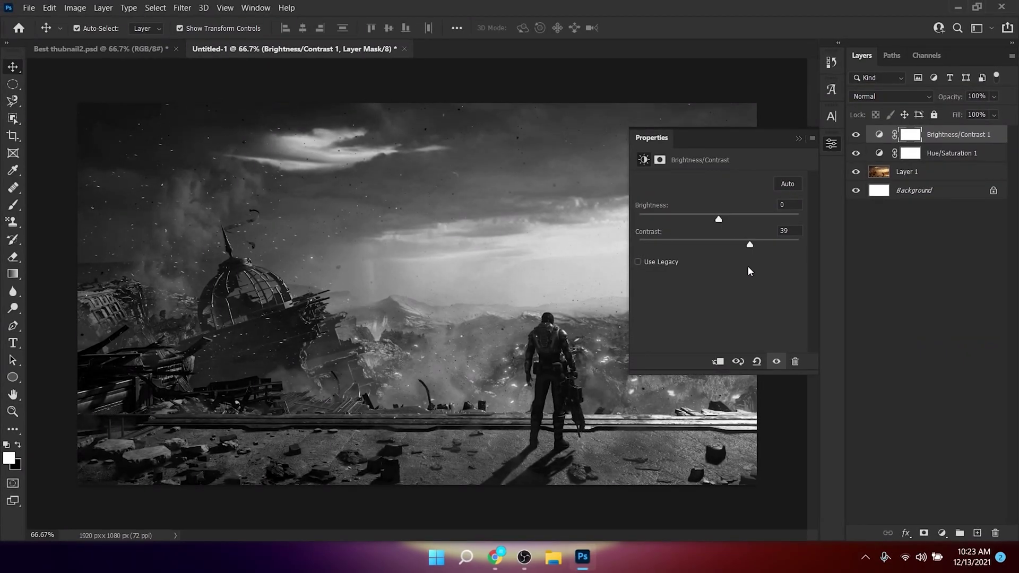
left_click_drag(718, 218, 714, 219)
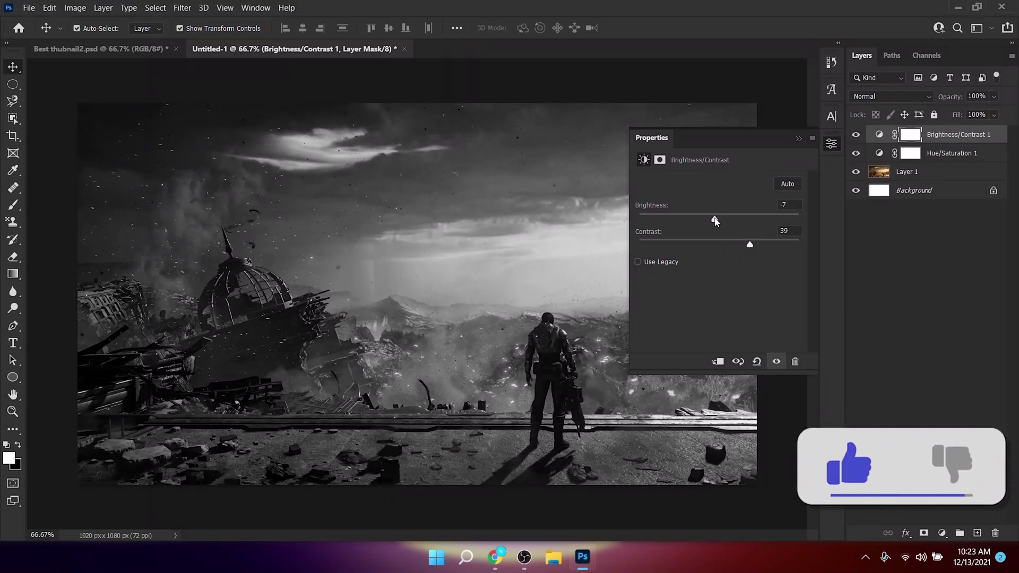
left_click(798, 138)
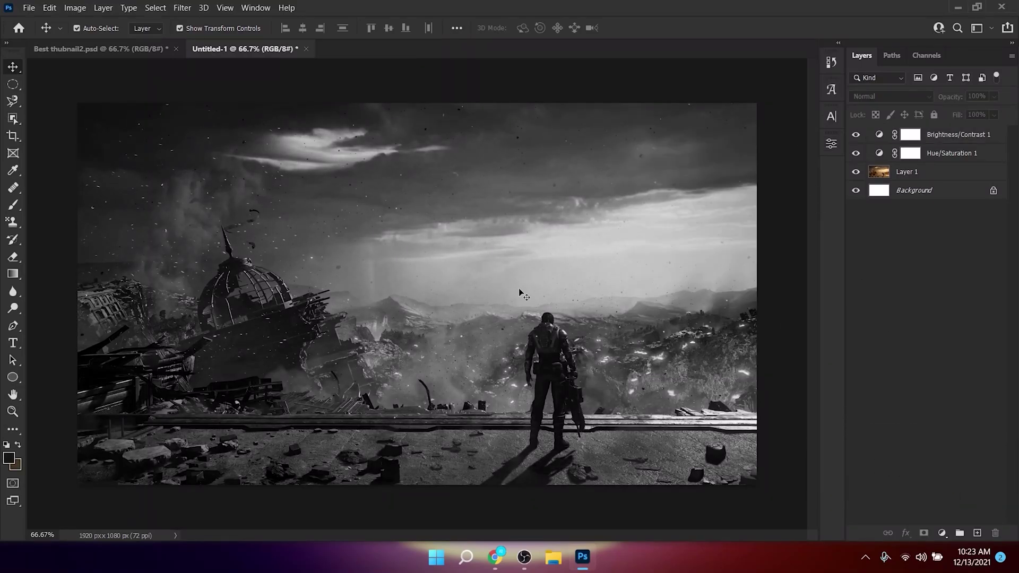
Bring up the 'fortnite character png' image results in Chrome.
left_click(378, 237)
left_click(340, 83)
left_click(495, 556)
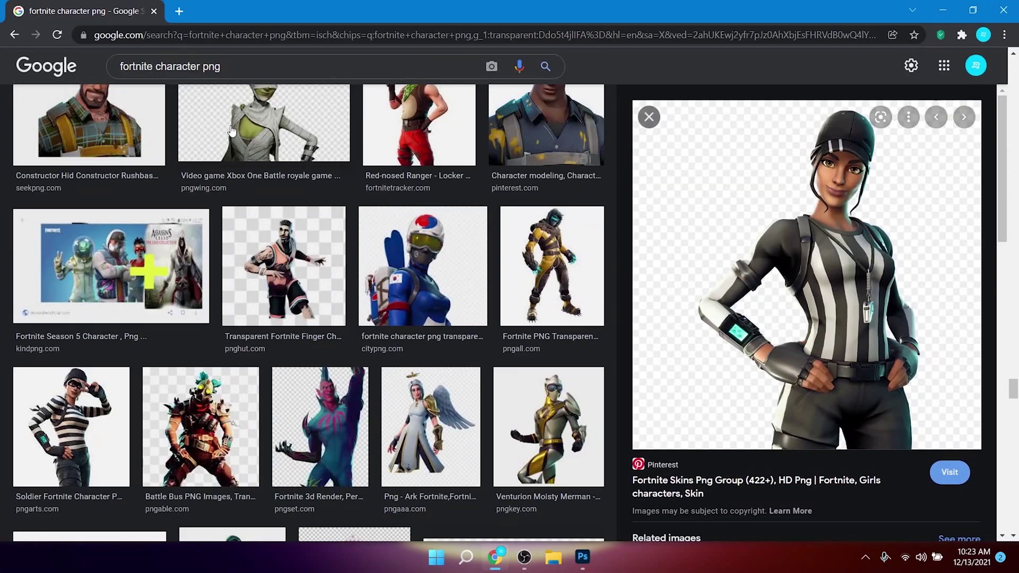
Copy the striped referee Fortnite character image from Chrome's results, then minimize the browser.
left_click_drag(243, 66, 178, 62)
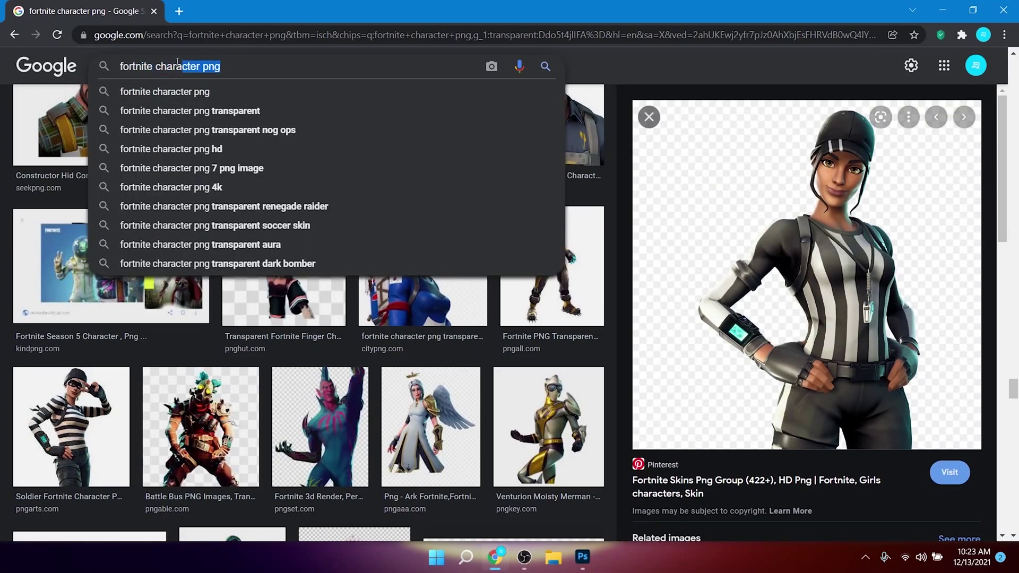
left_click(679, 61)
scroll(331, 332, "up", 5)
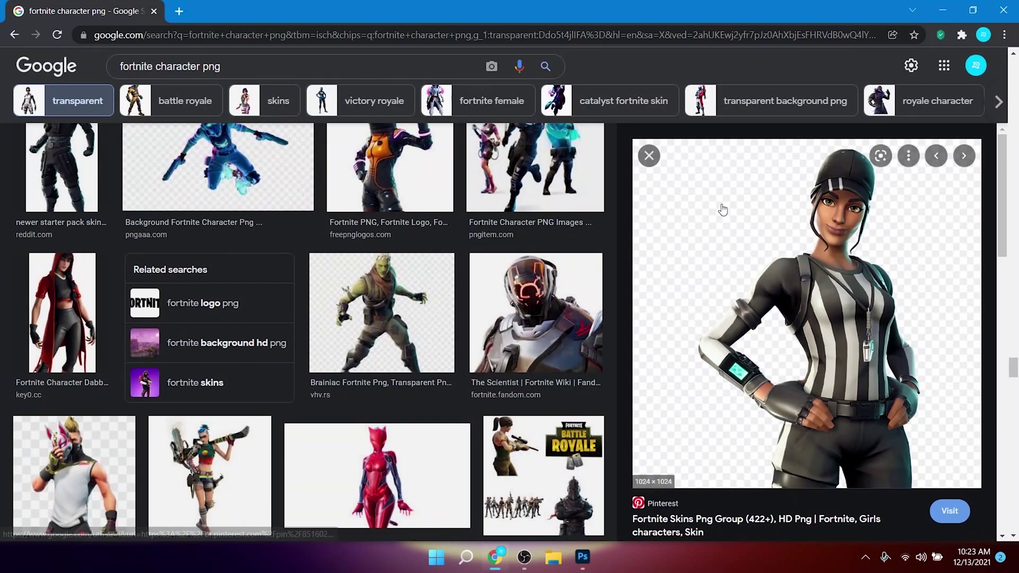
right_click(699, 193)
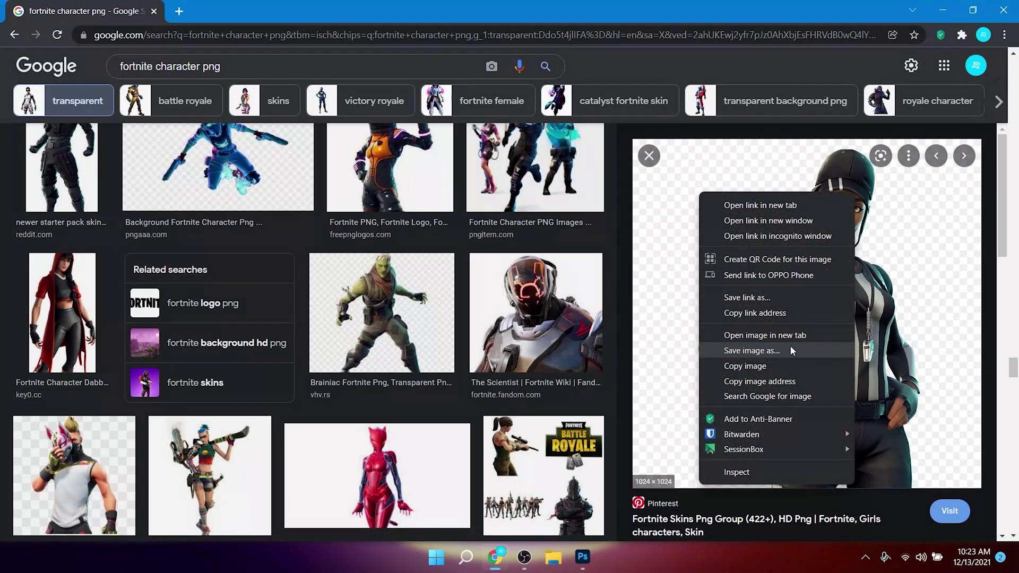
left_click(784, 366)
left_click(942, 10)
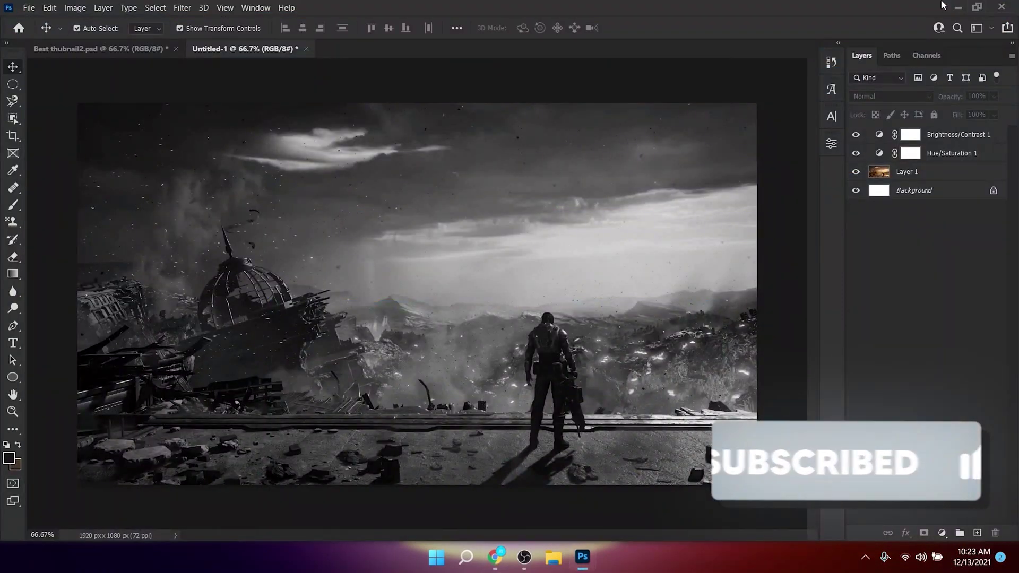
Paste the referee character as Layer 2 and scale it to about 104.83%.
key("ctrl+v")
left_click_drag(597, 474, 609, 484)
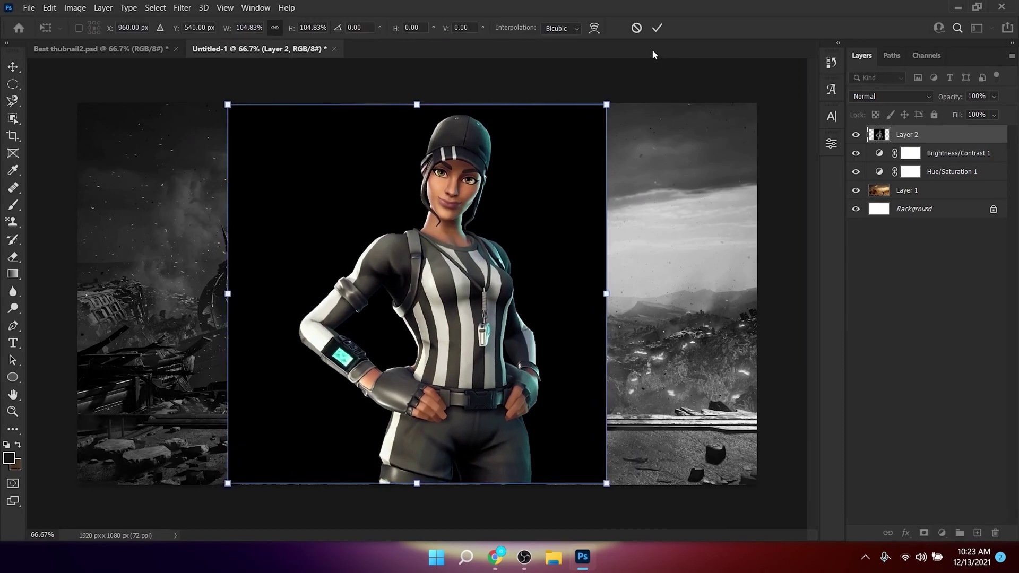
left_click(657, 28)
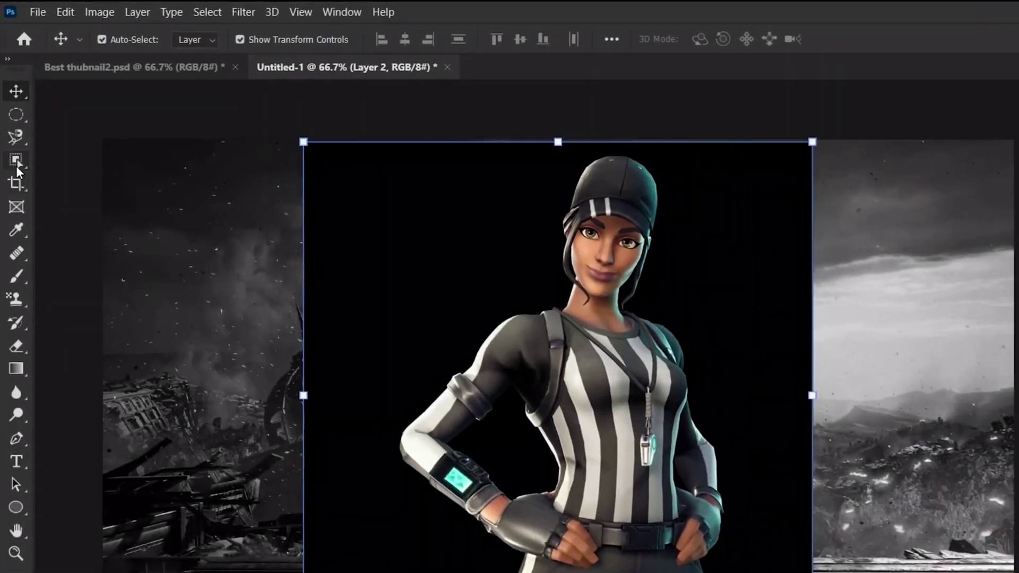
Select the character's outline with the Object Selection tool's Select Subject.
left_click(13, 117)
left_click(106, 162)
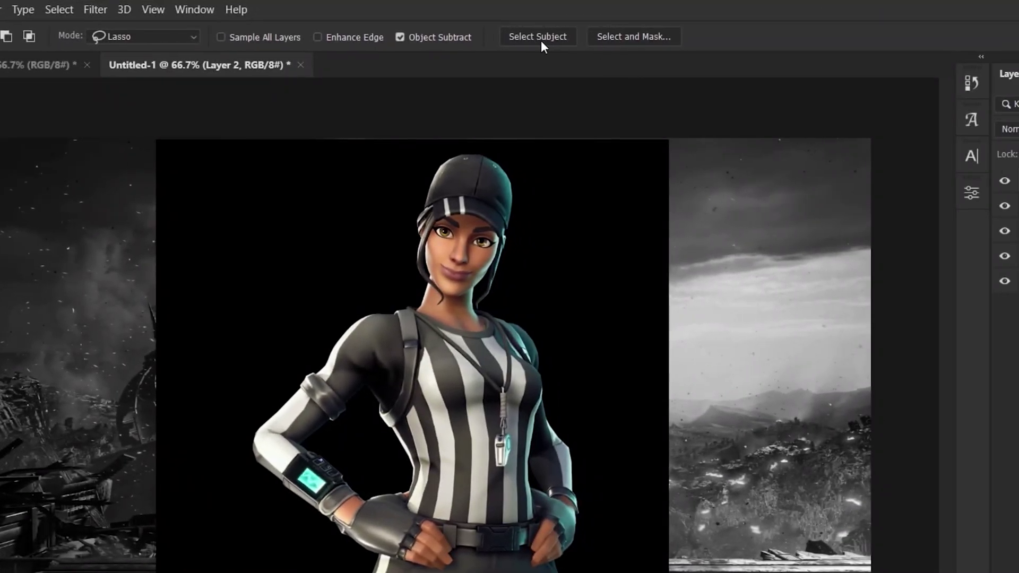
left_click(541, 42)
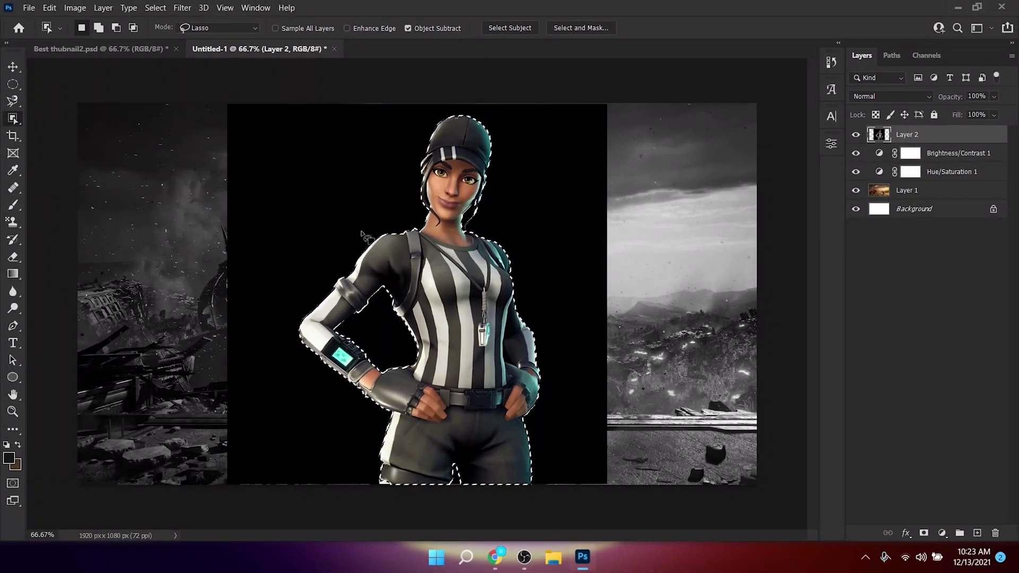
In Select and Mask, clean up the lower-leg edge with the Refine Edge Brush.
left_click(587, 33)
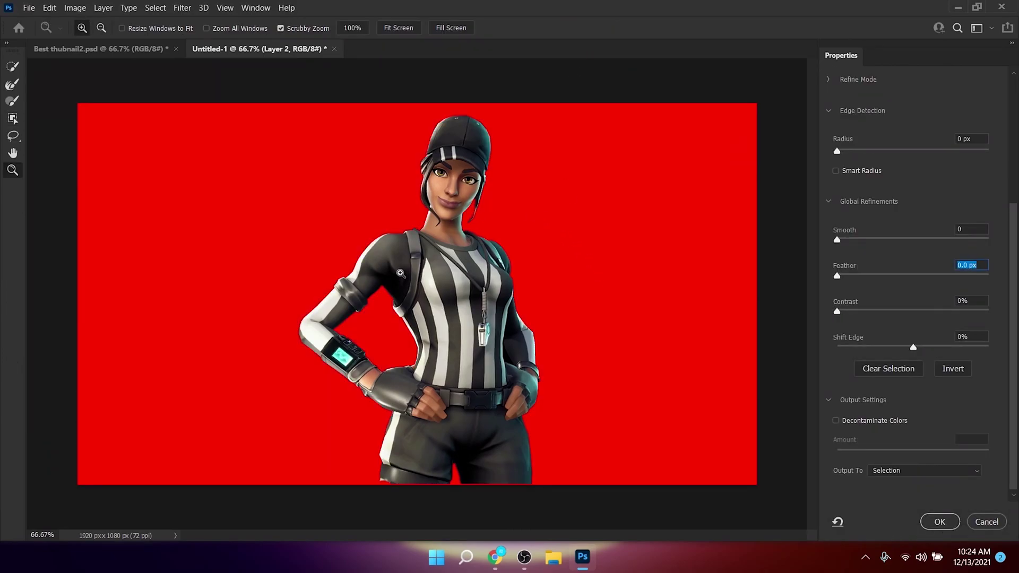
left_click(401, 273)
left_click(401, 273)
scroll(451, 292, "down", 10)
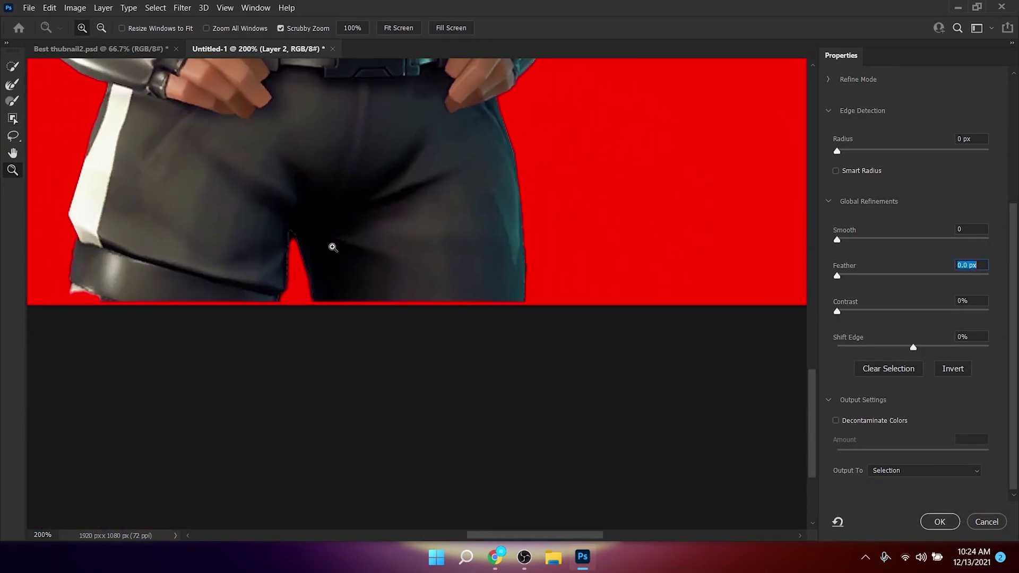
left_click_drag(333, 247, 342, 298)
left_click(10, 89)
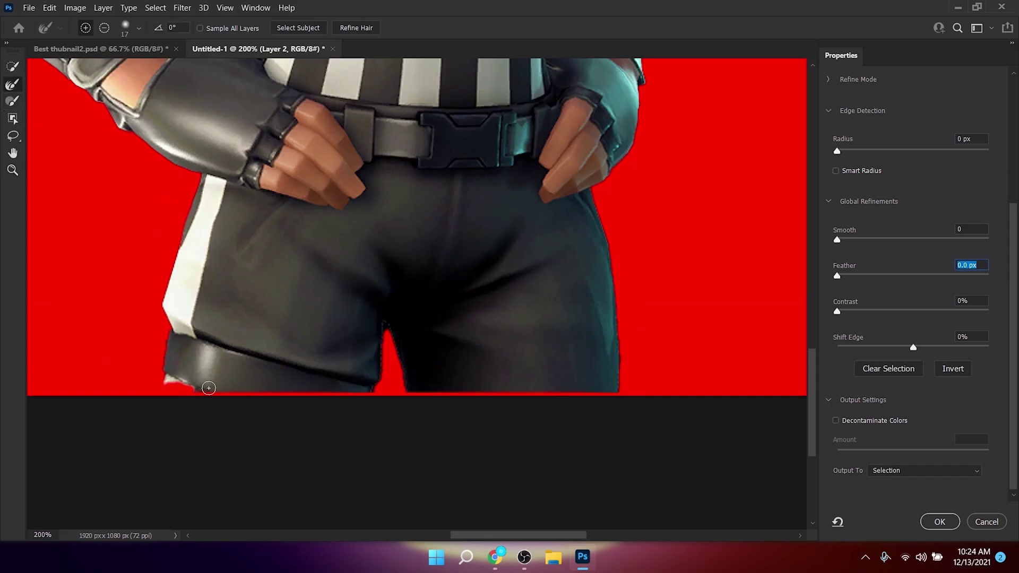
left_click(202, 385)
key("bracketright")
scroll(296, 394, "up", 10)
key("z")
key("ctrl+minus")
key("ctrl+minus")
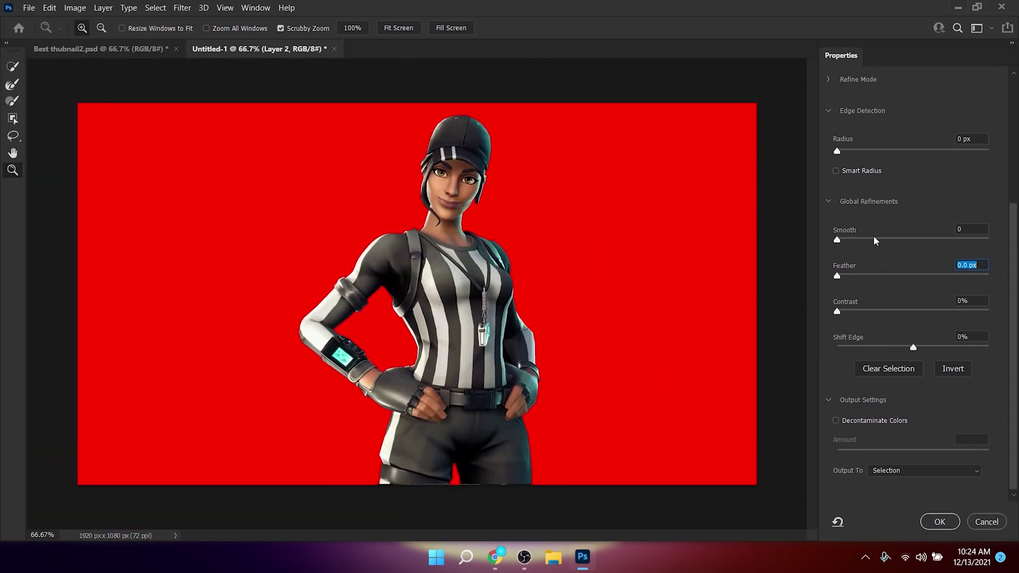
Set Feather 1.2 px and Shift Edge -14%, outputting to a new layer with layer mask.
left_click_drag(909, 350, 895, 350)
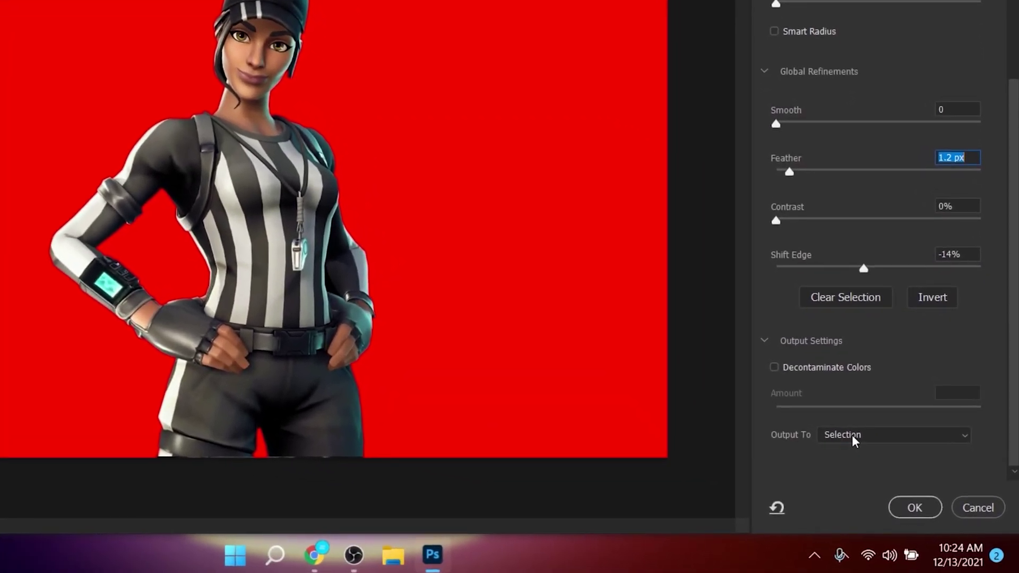
left_click(852, 434)
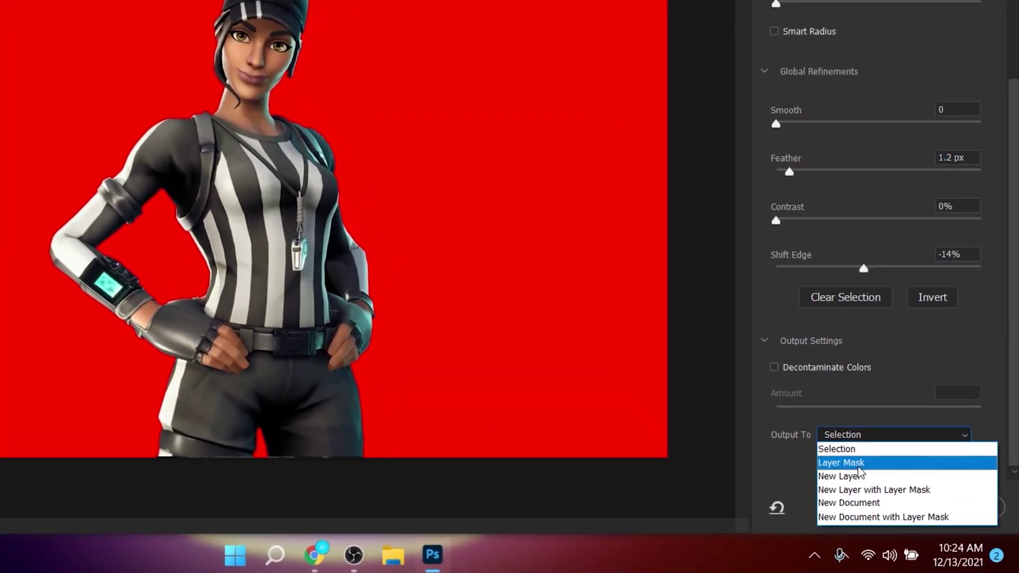
left_click(934, 490)
left_click(915, 509)
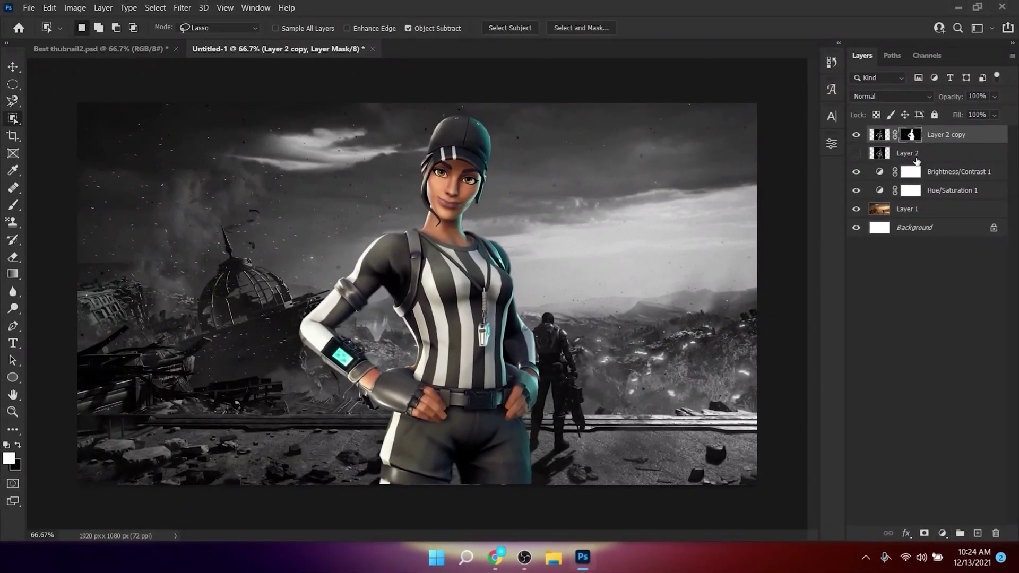
Delete the original Layer 2 and select the masked Layer 2 copy.
left_click(897, 158)
left_click(995, 532)
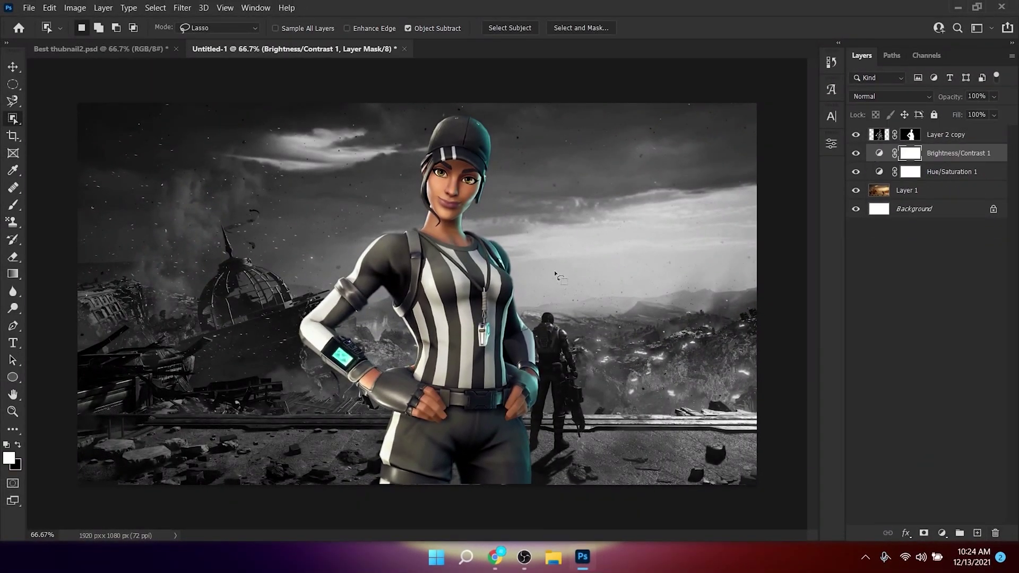
key("v")
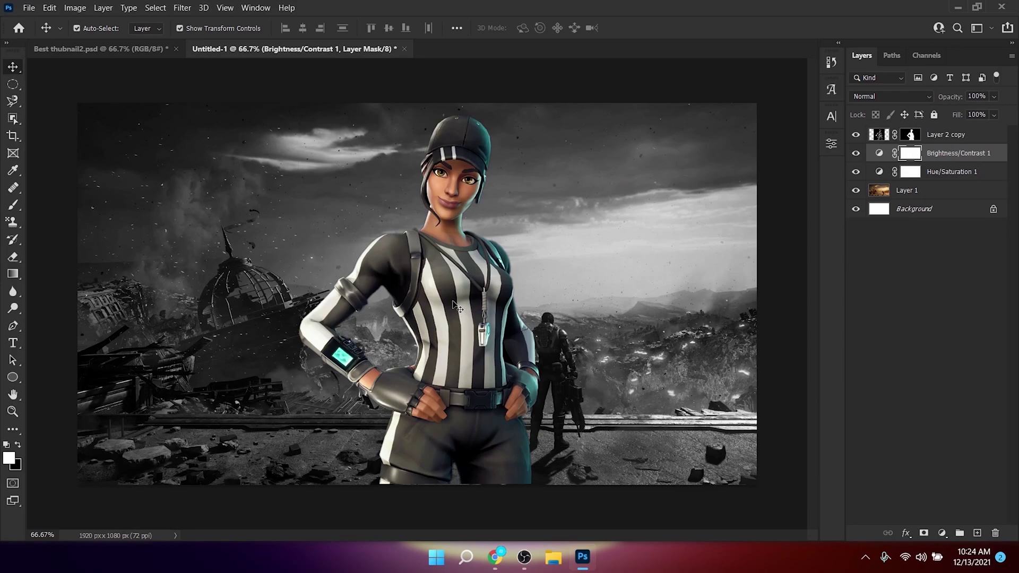
left_click(454, 302)
Scale the cut-out character to 117%, tilt it about 2.22°, and move it to the left edge.
left_click_drag(605, 104, 685, 32)
left_click_drag(497, 275, 268, 303)
left_click_drag(440, 64, 449, 73)
left_click_drag(279, 245, 279, 245)
left_click(657, 26)
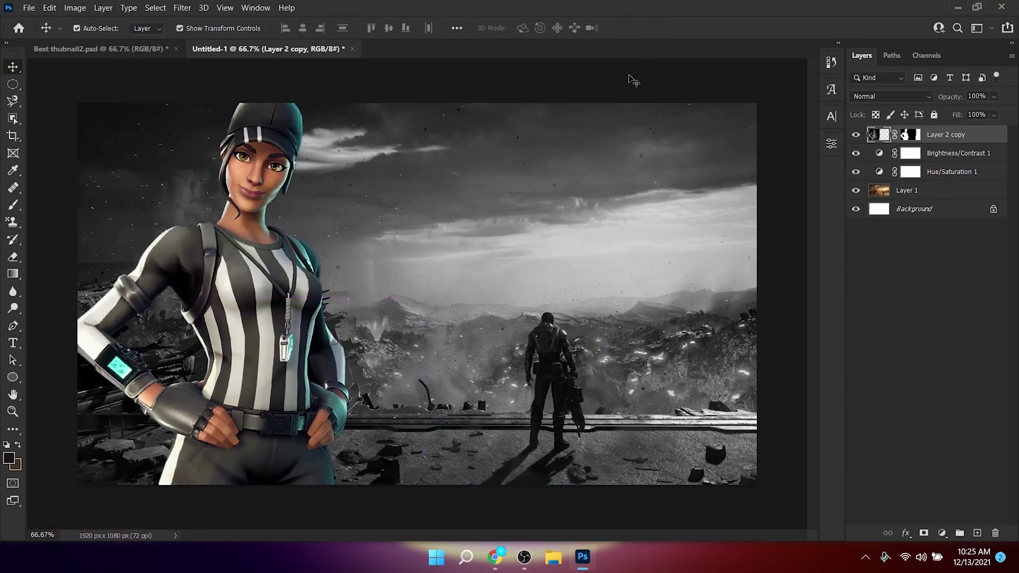
left_click(15, 348)
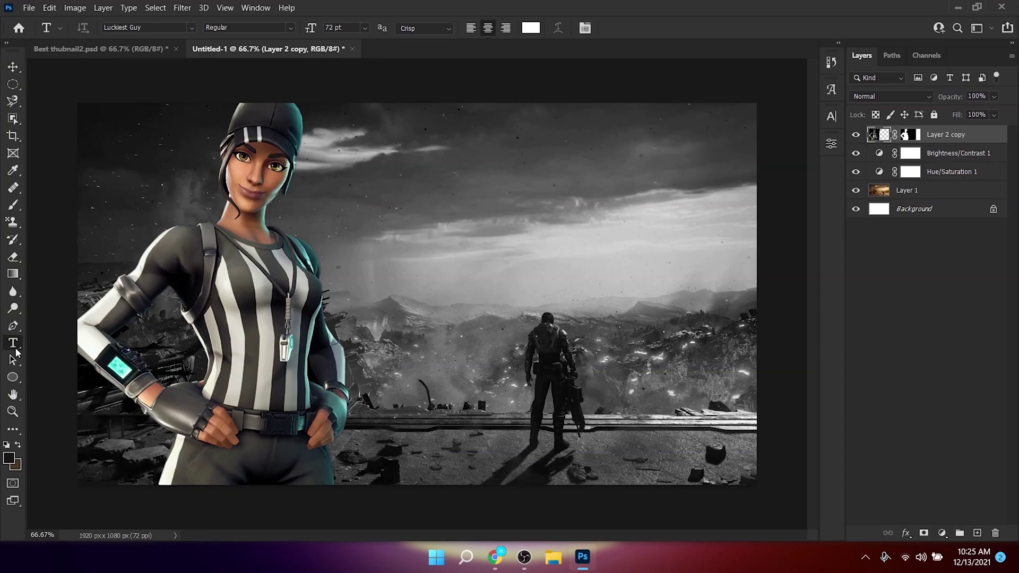
Type the word 'BEST' on the sky in Luckiest Guy.
left_click(393, 232)
type("BEST")
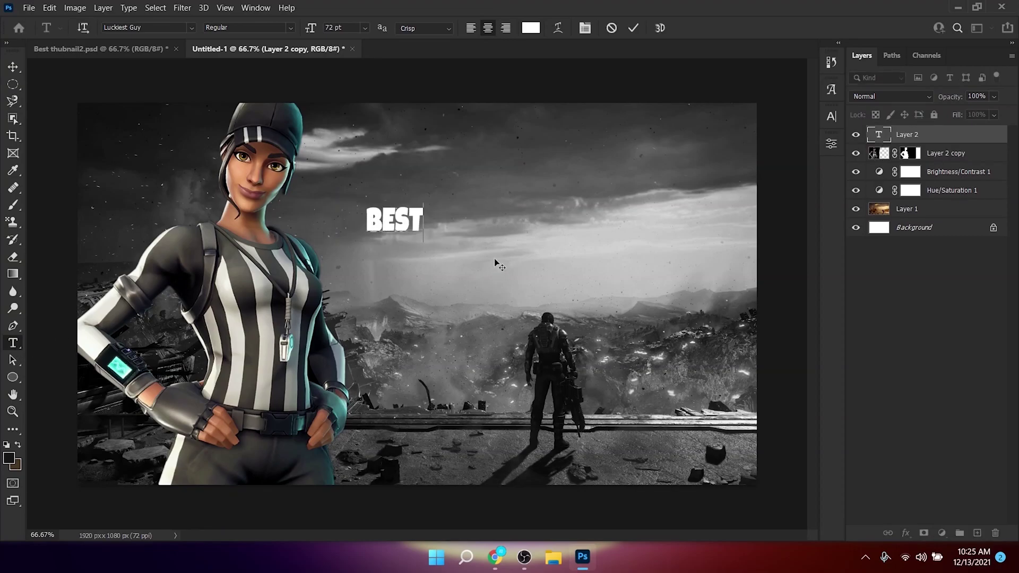
left_click(632, 29)
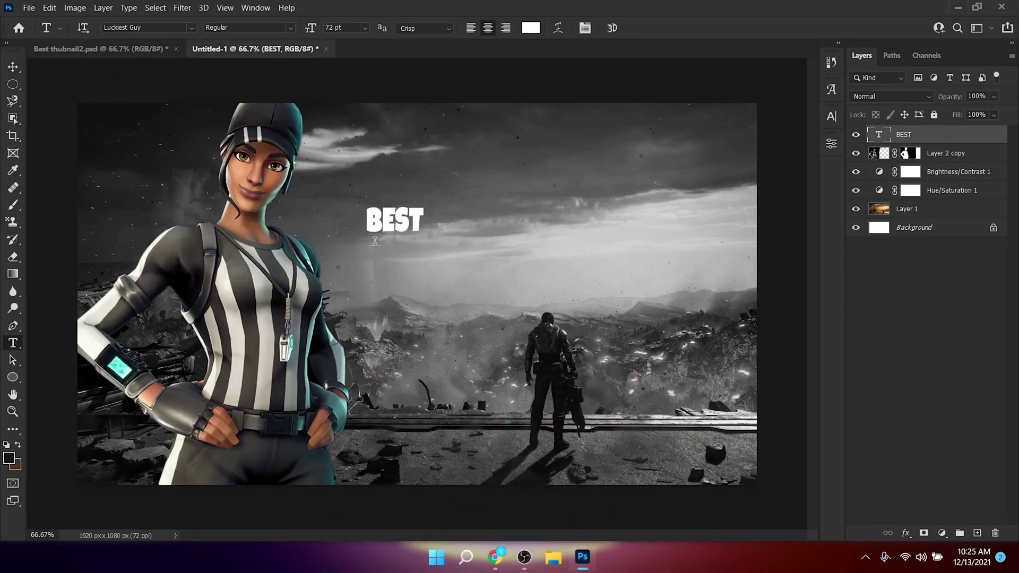
Scale BEST to about 419%, place it near the top, and move its layer behind the character.
key("v")
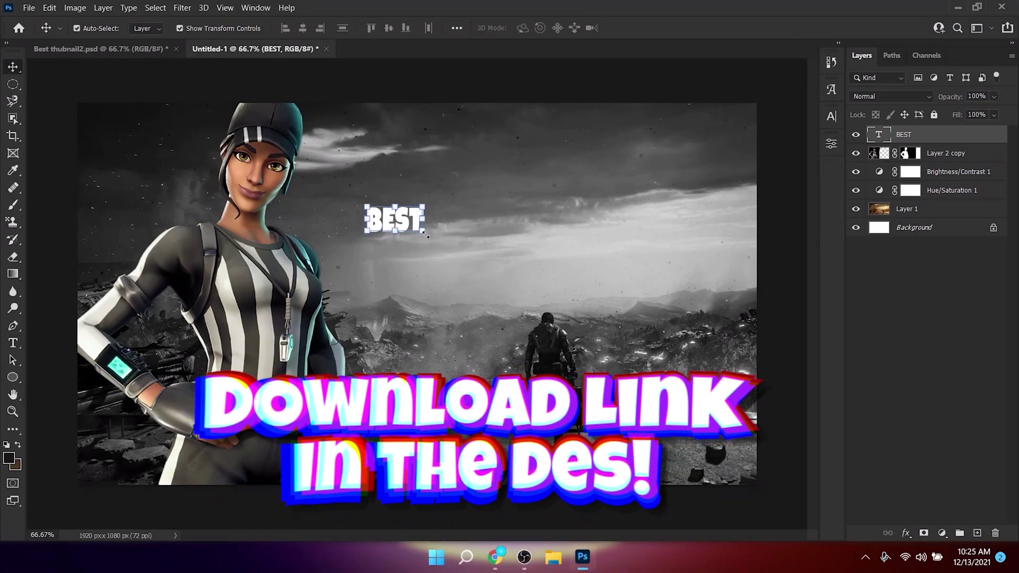
left_click_drag(423, 234, 699, 321)
left_click_drag(575, 301, 461, 196)
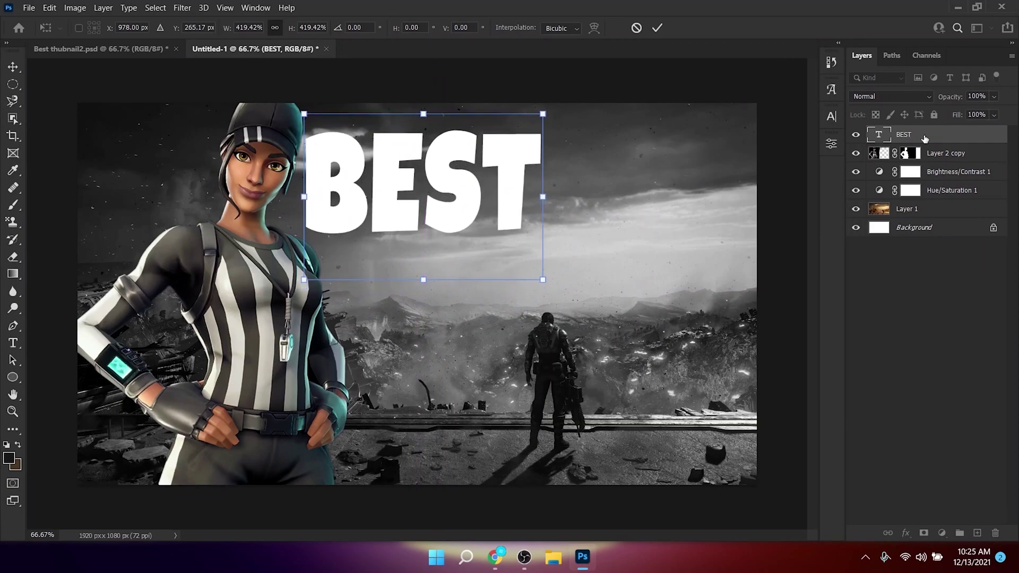
left_click_drag(931, 139, 930, 161)
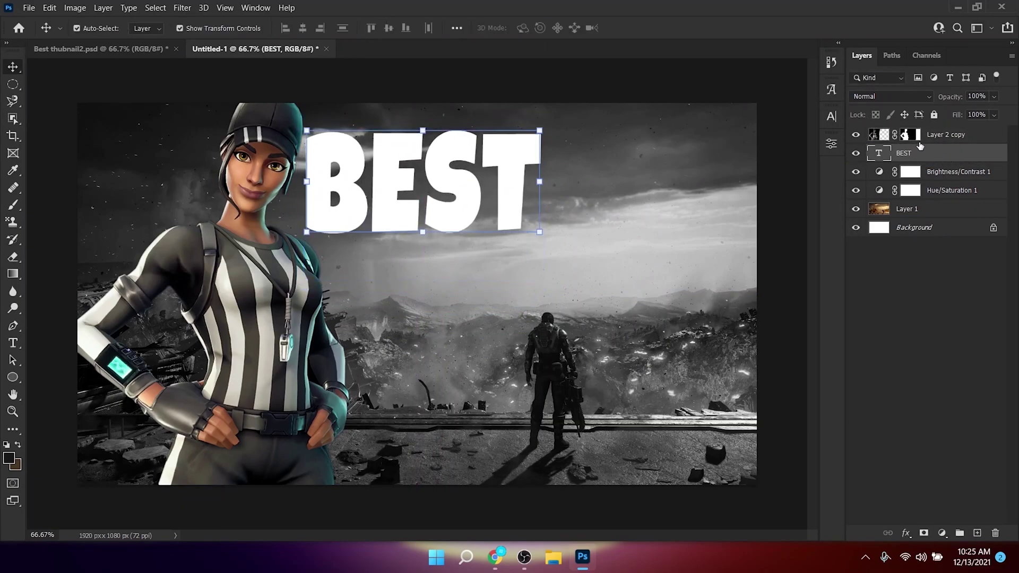
left_click_drag(445, 165, 428, 294)
Retype the BEST copy as 'THUMB' and position it under BEST.
double_click(427, 294)
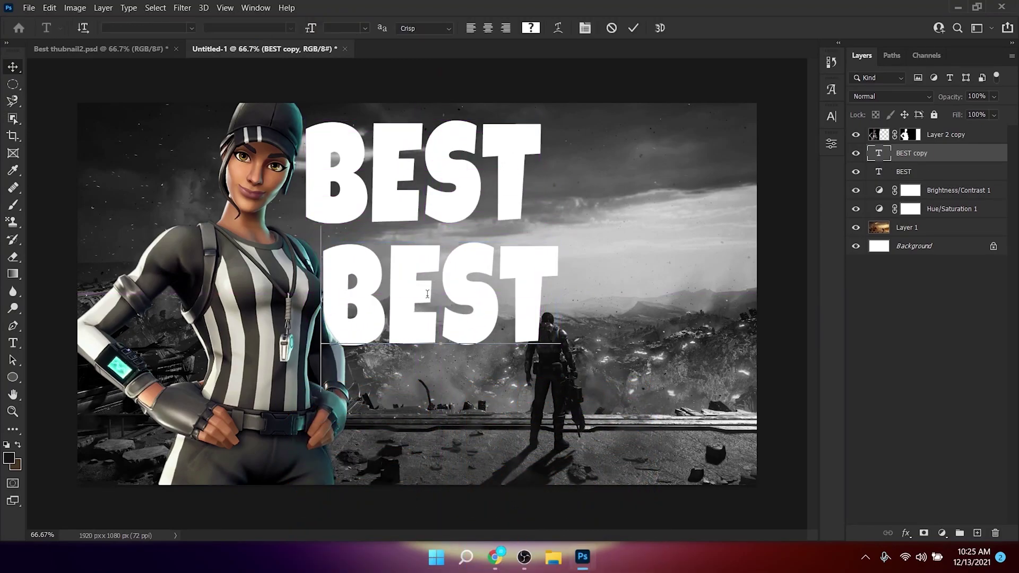
type("THU")
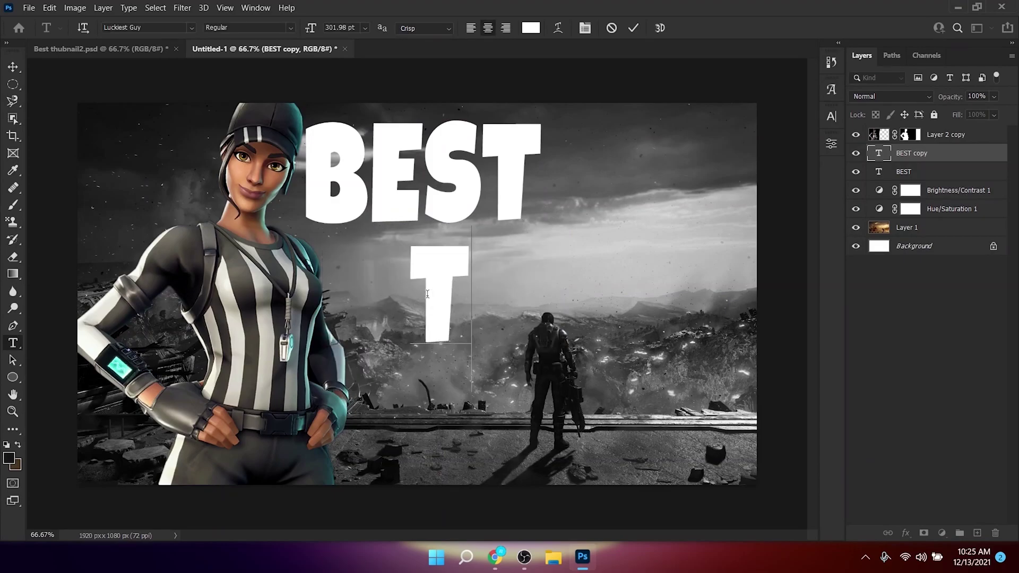
type("M")
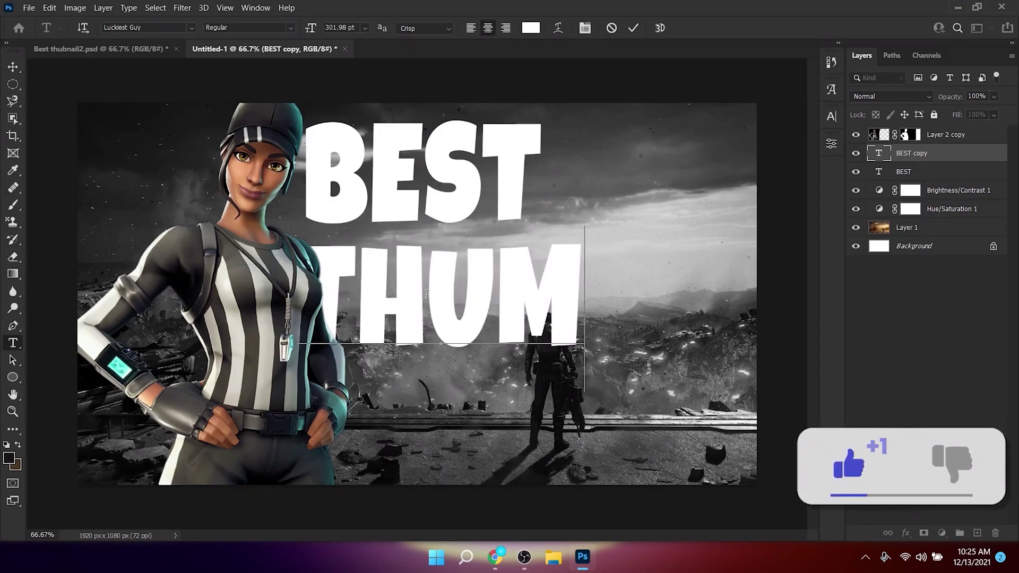
type("Bv")
left_click_drag(430, 275, 480, 386)
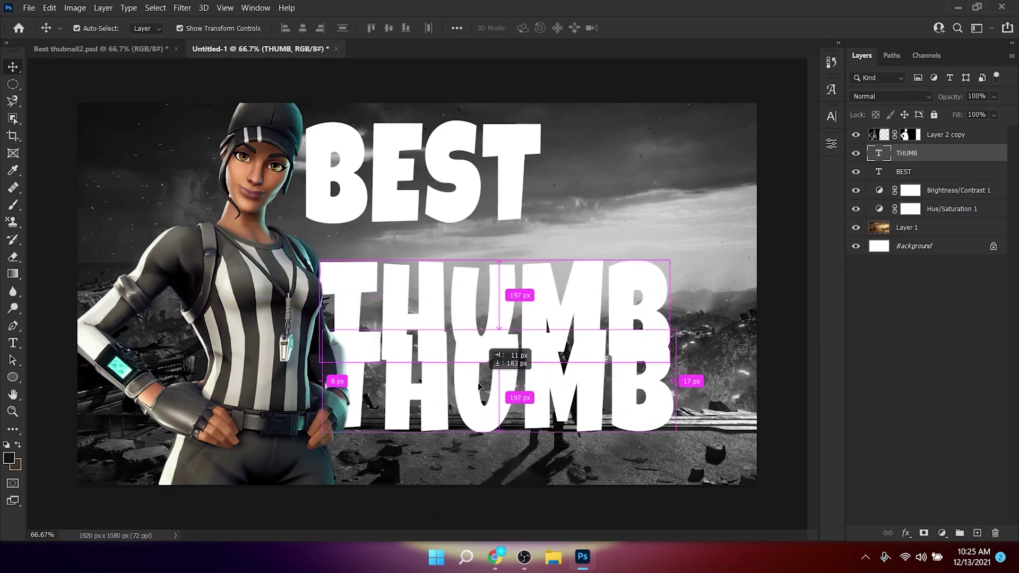
Change the lower copy to 'NAIL!', enlarge it slightly and move it toward the bottom edge.
key("t")
double_click(481, 419)
type("NAIL!")
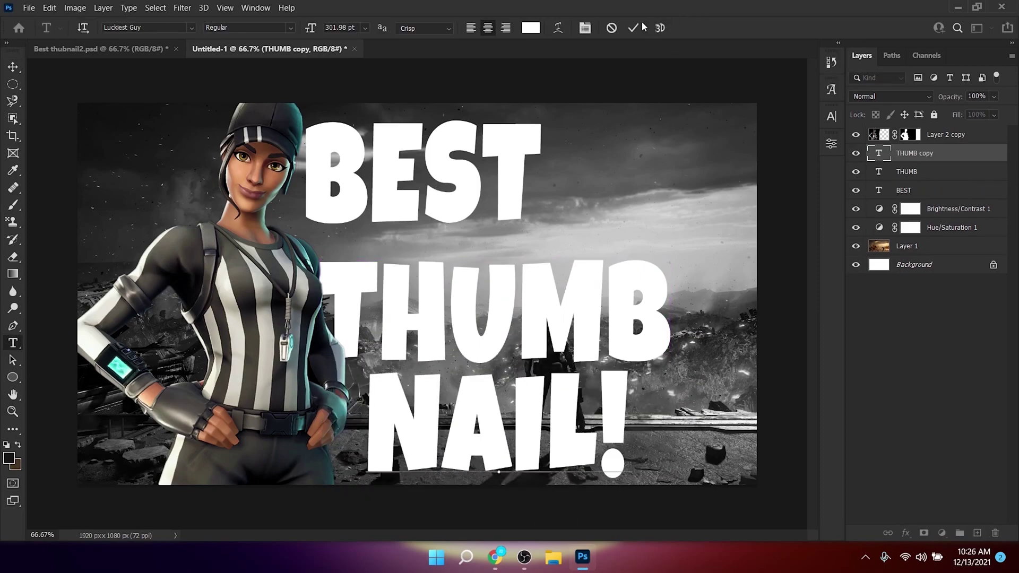
left_click(633, 28)
key("ctrl+t")
left_click_drag(598, 355, 611, 347)
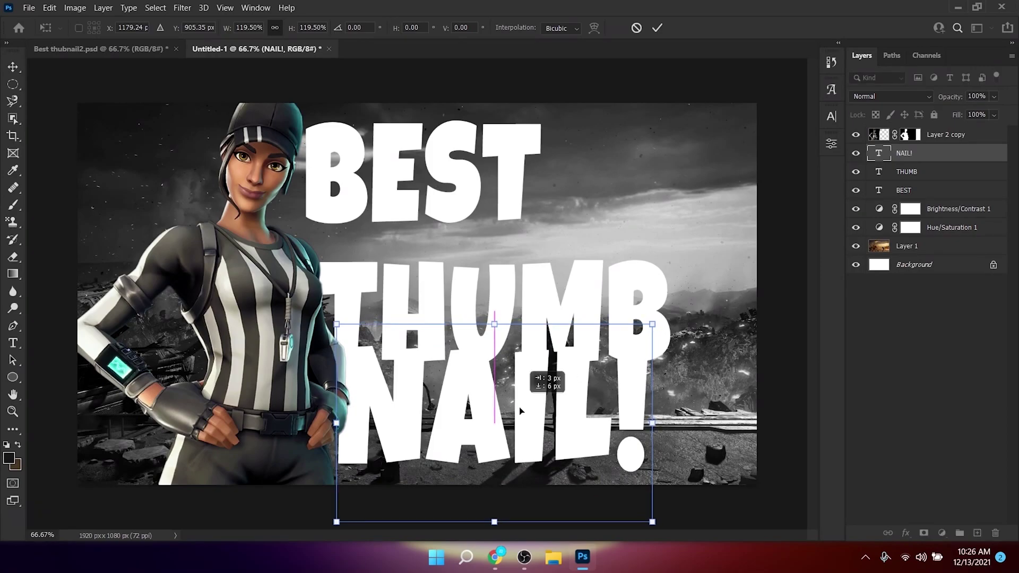
left_click_drag(578, 372, 580, 399)
left_click(658, 29)
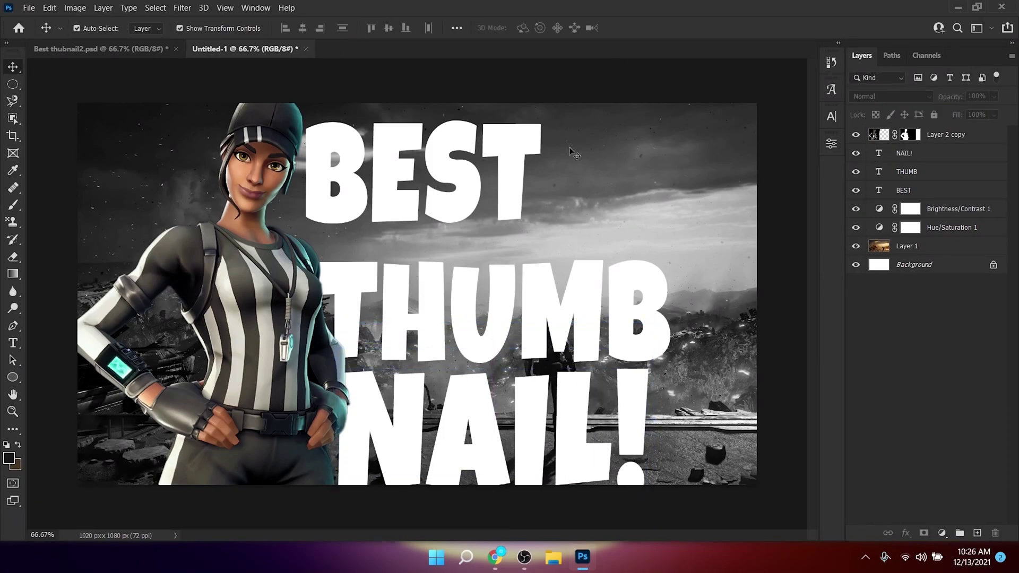
Nudge THUMB up, then select BEST, THUMB and NAIL! together and raise all three lines.
left_click_drag(446, 313, 455, 300)
left_click(433, 406)
scroll(434, 405, "down", 2)
scroll(434, 405, "up", 2)
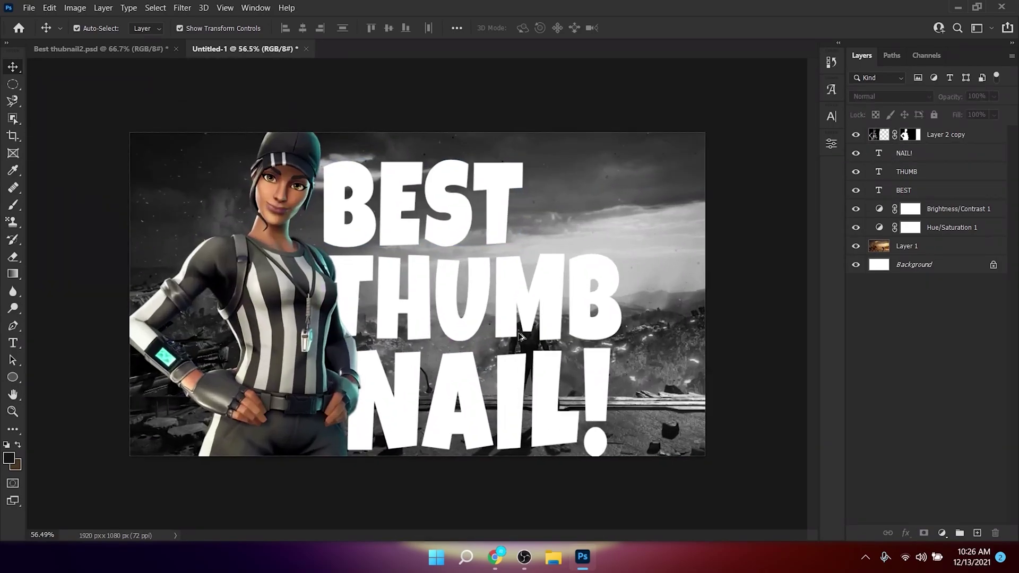
left_click(903, 190, "ctrl")
left_click(908, 171, "ctrl")
left_click_drag(567, 220, 566, 210)
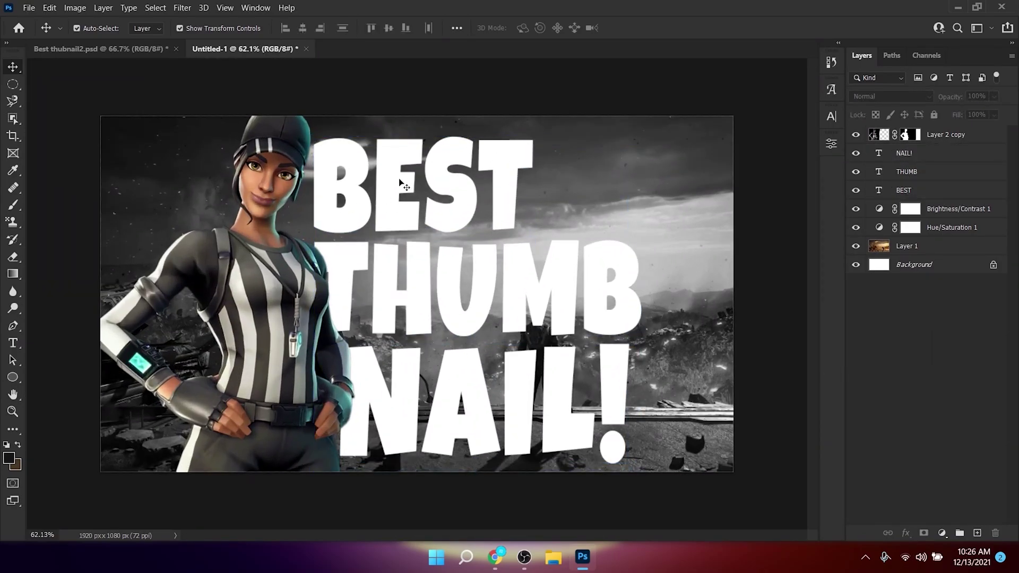
Select the BEST text layer in the Layers panel beside the finished three-line title.
left_click(457, 189)
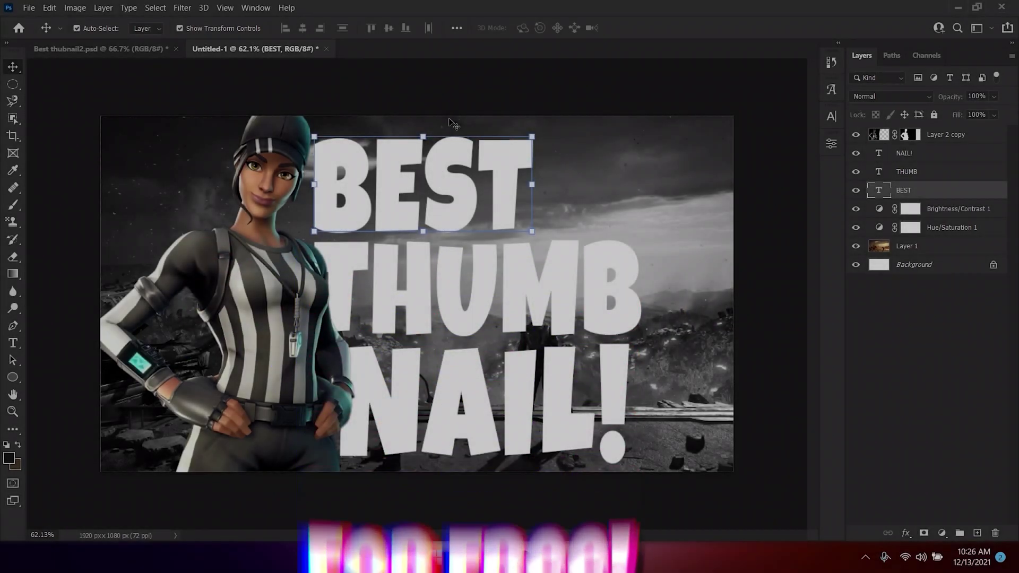
left_click(451, 92)
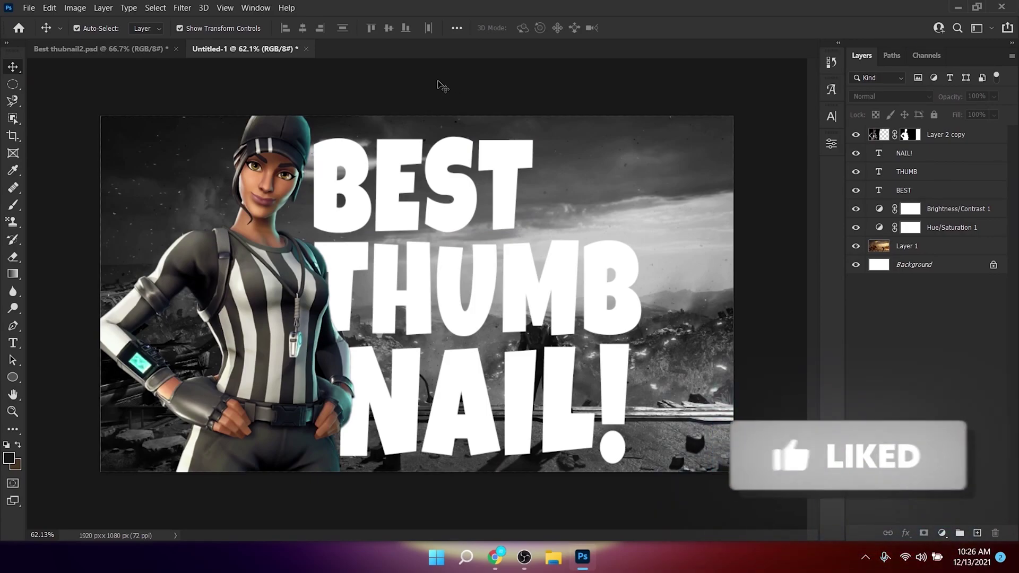
left_click(451, 186)
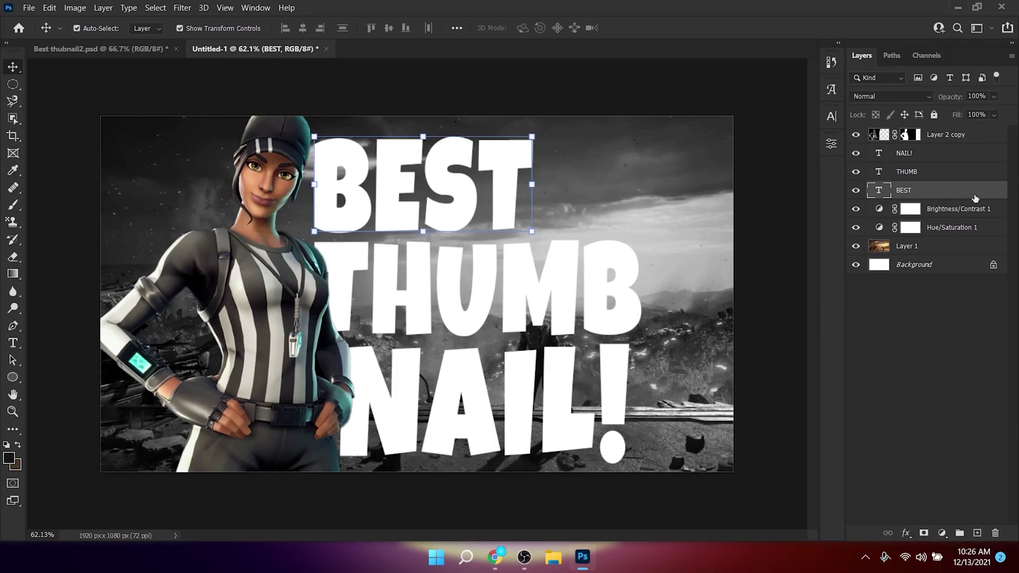
Apply the yellow Gaming Glow text style preset to the BEST layer.
double_click(946, 194)
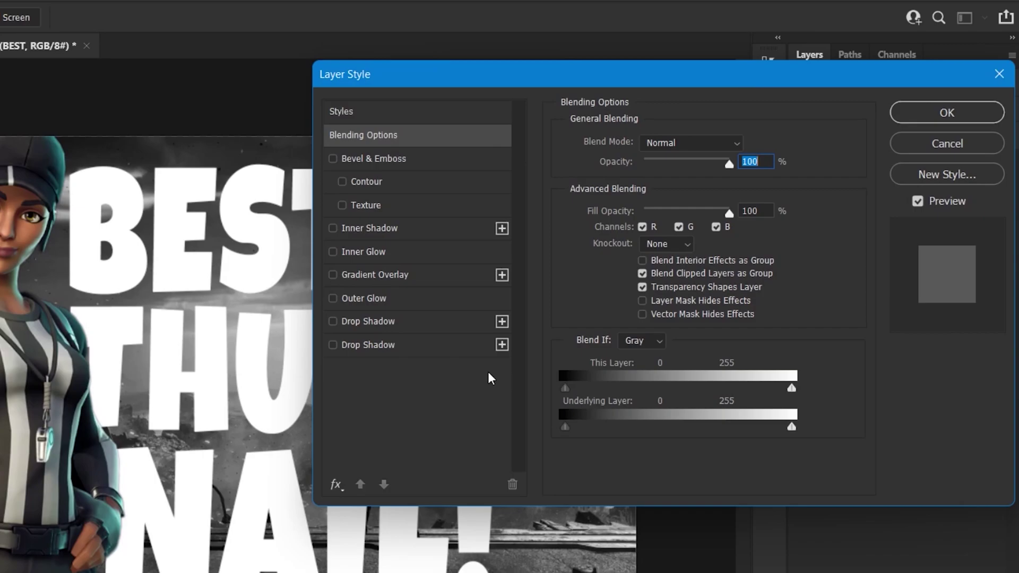
left_click(359, 113)
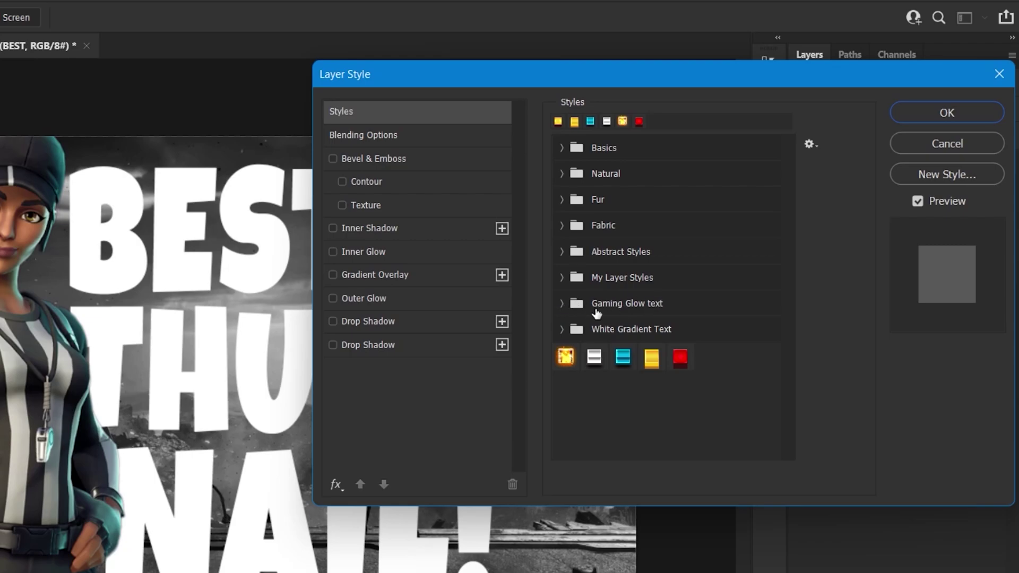
left_click(562, 306)
left_click(583, 331)
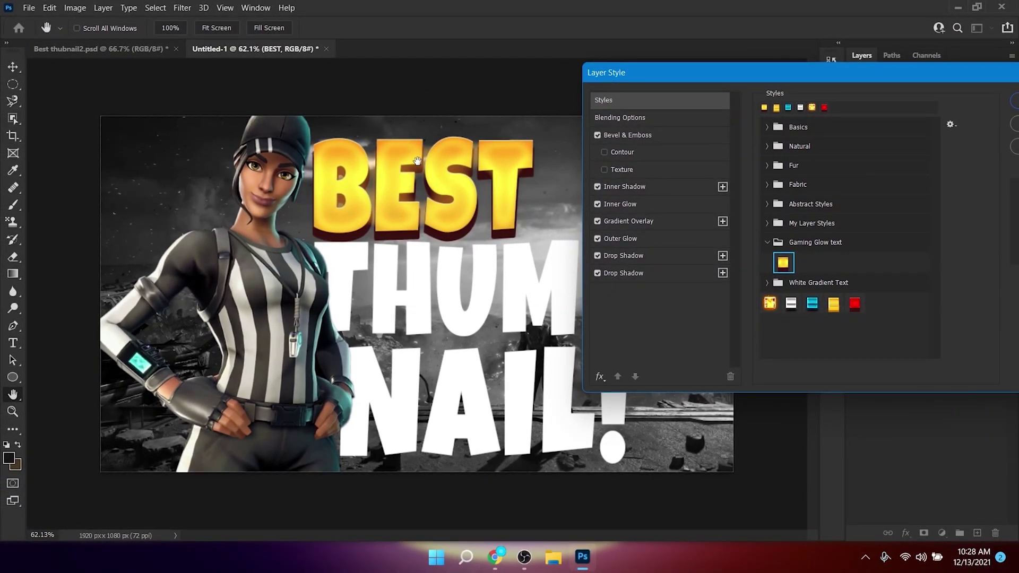
left_click_drag(643, 73, 614, 68)
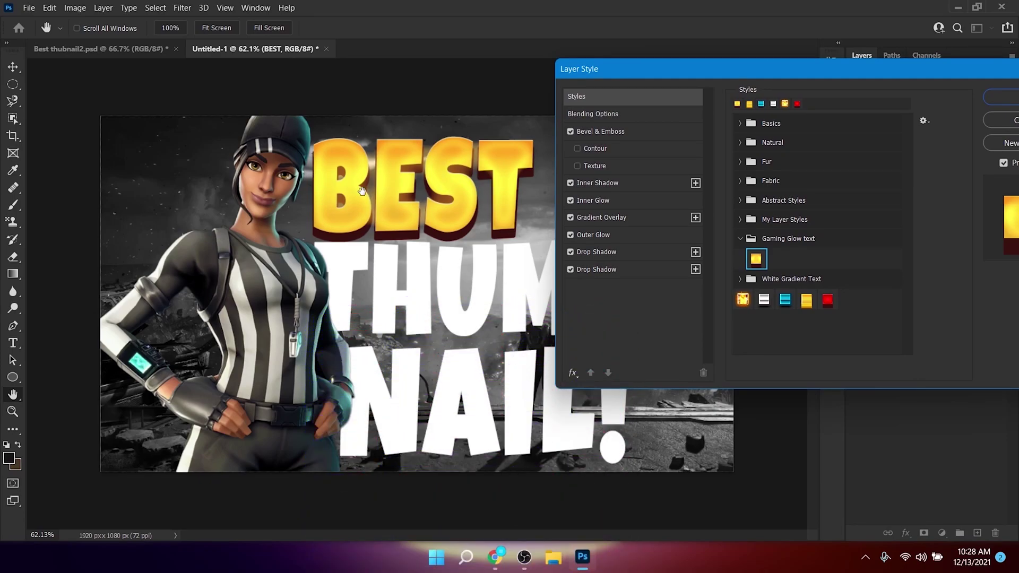
left_click_drag(634, 70, 624, 65)
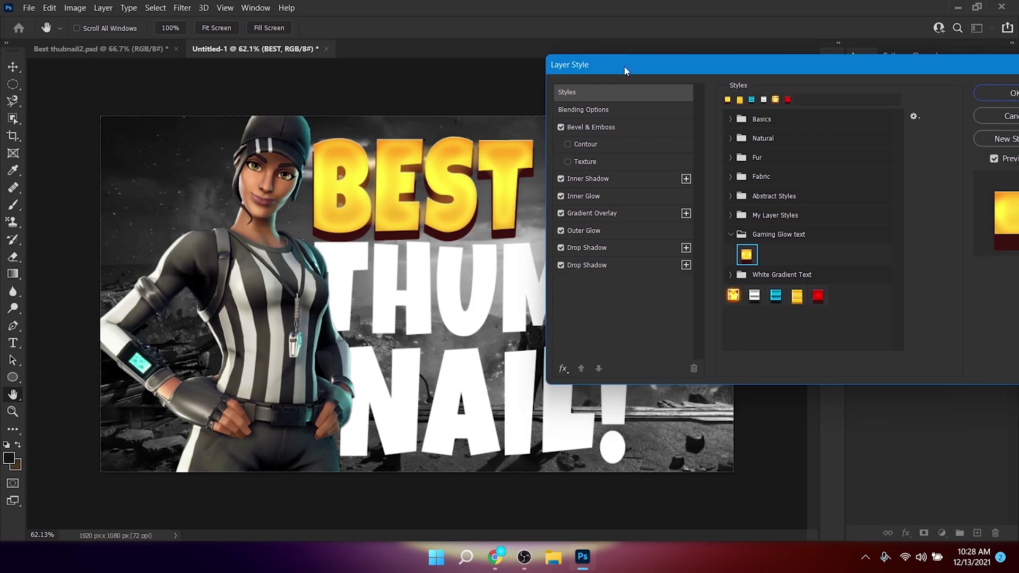
Set BEST's Gradient Overlay to the white-to-grey gradient preset.
left_click(577, 215)
left_click(782, 146)
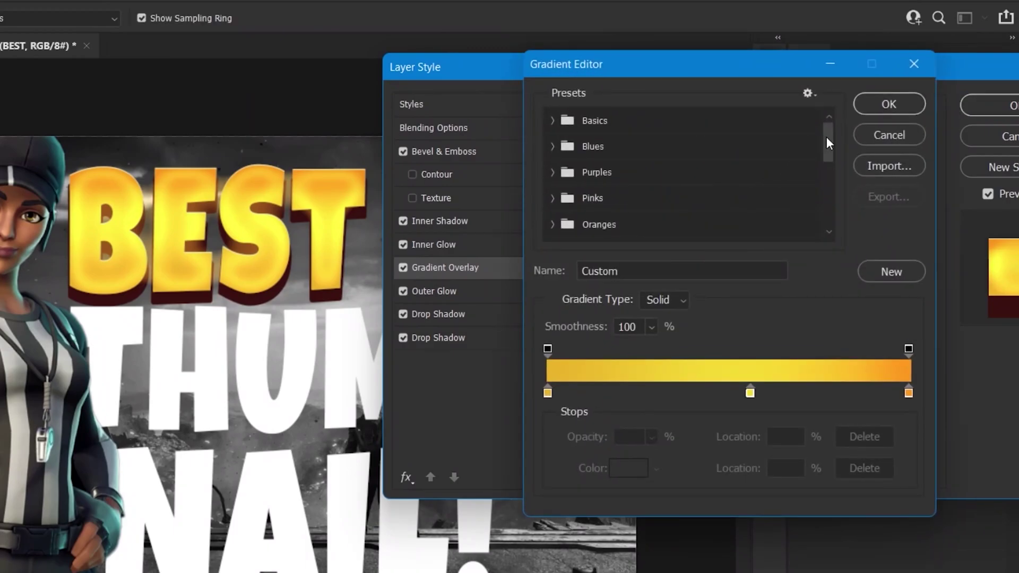
left_click_drag(826, 137, 825, 226)
left_click(730, 229)
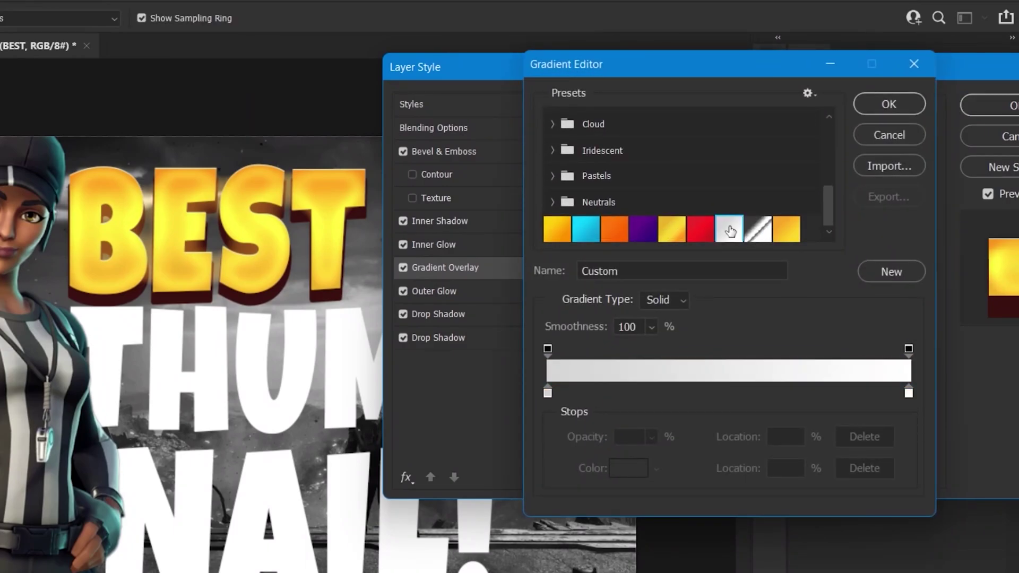
left_click(889, 105)
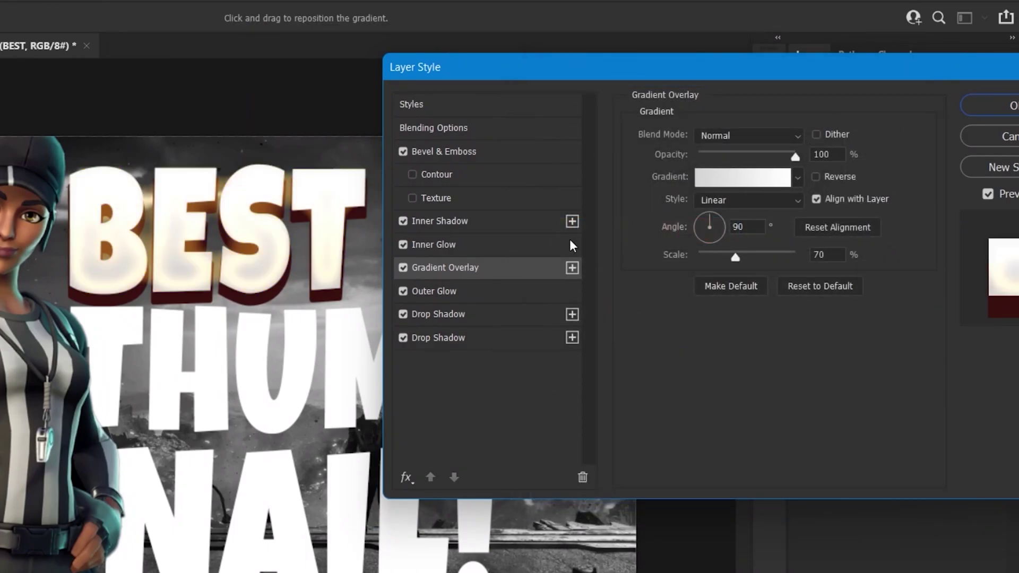
Make the Outer Glow grey 828282 at 26% opacity.
left_click(456, 293)
left_click(675, 198)
type("828282")
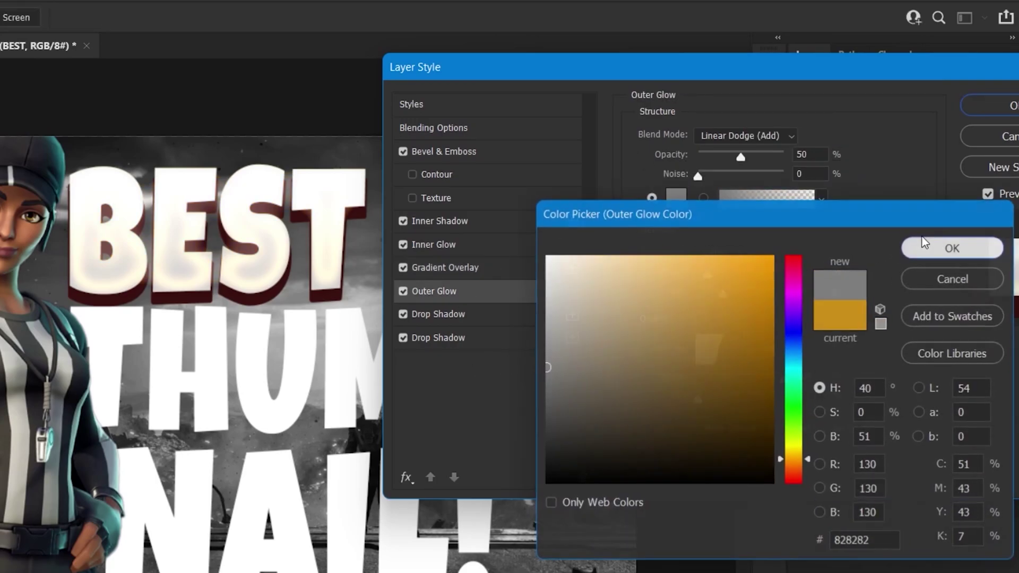
left_click(953, 248)
left_click_drag(740, 157, 725, 160)
Give the Inner Glow colour a5a5a5 with the Divide blend mode.
left_click(465, 253)
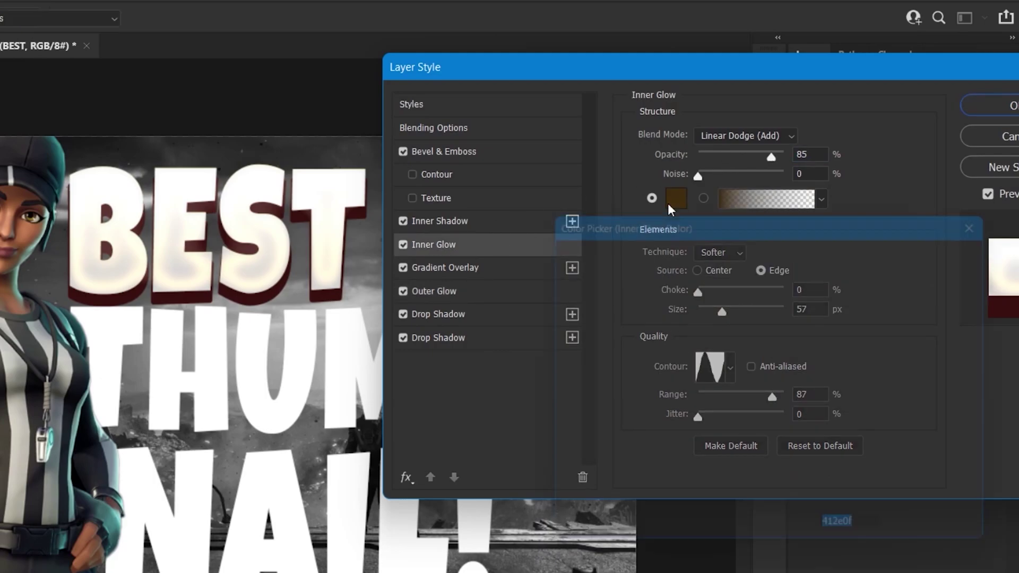
left_click(675, 197)
type("7a7a7a")
type("a5a5a5")
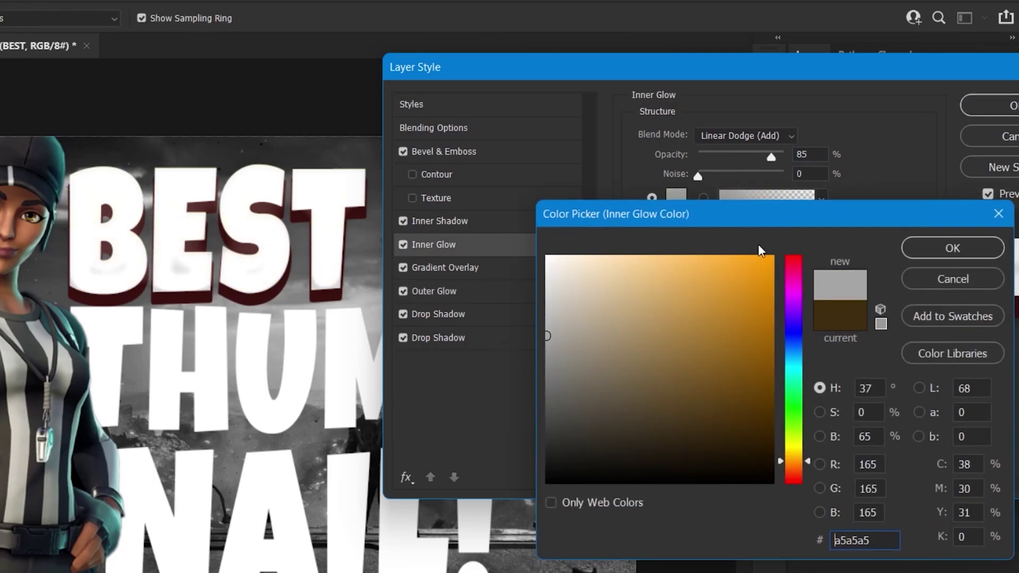
left_click(950, 248)
left_click(745, 136)
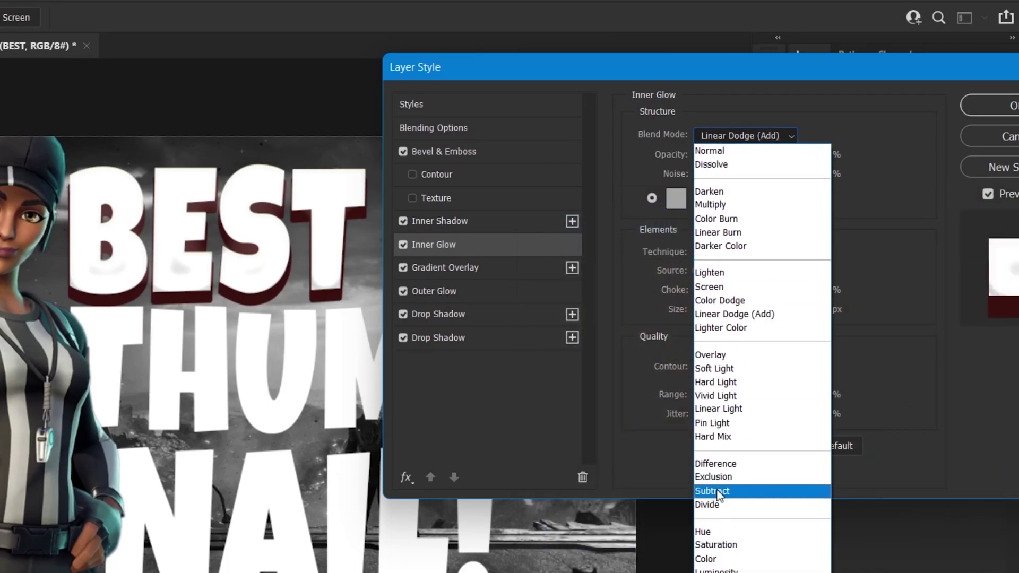
left_click(721, 490)
left_click(732, 139)
left_click(711, 562)
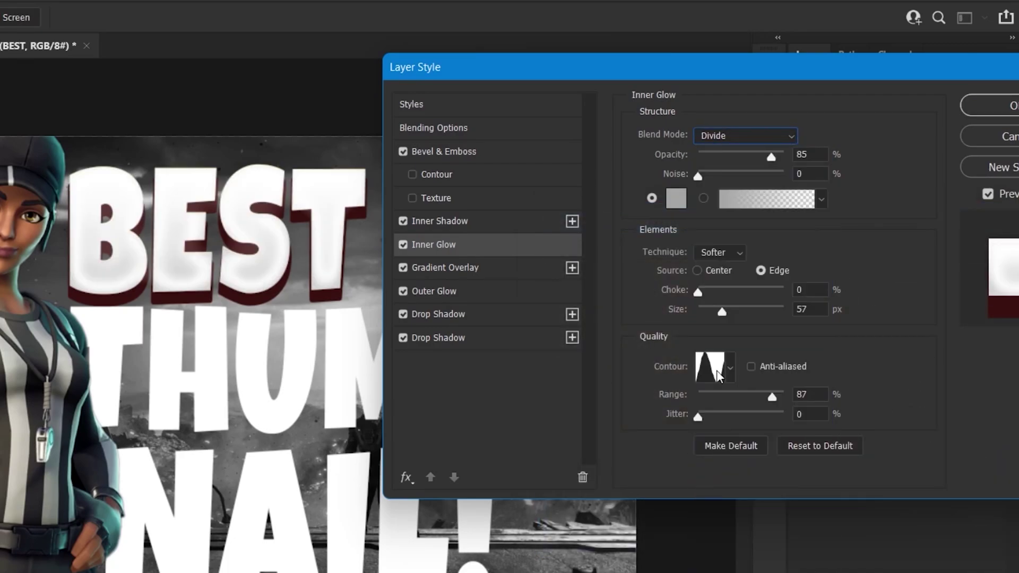
Darken the Drop Shadow to near-black 1a1a1a and apply the edited style.
left_click(446, 338)
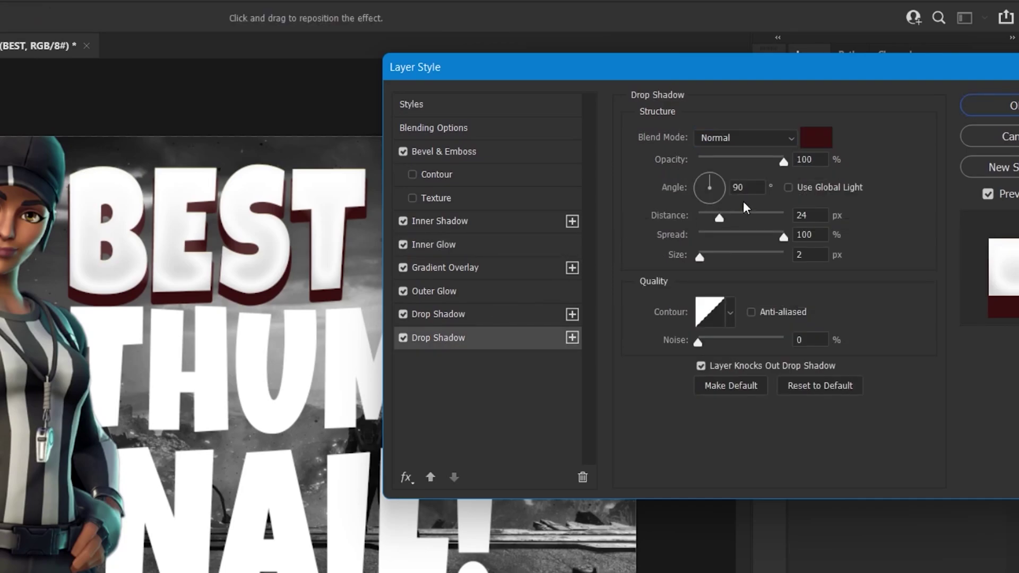
left_click(817, 137)
left_click_drag(552, 422, 539, 465)
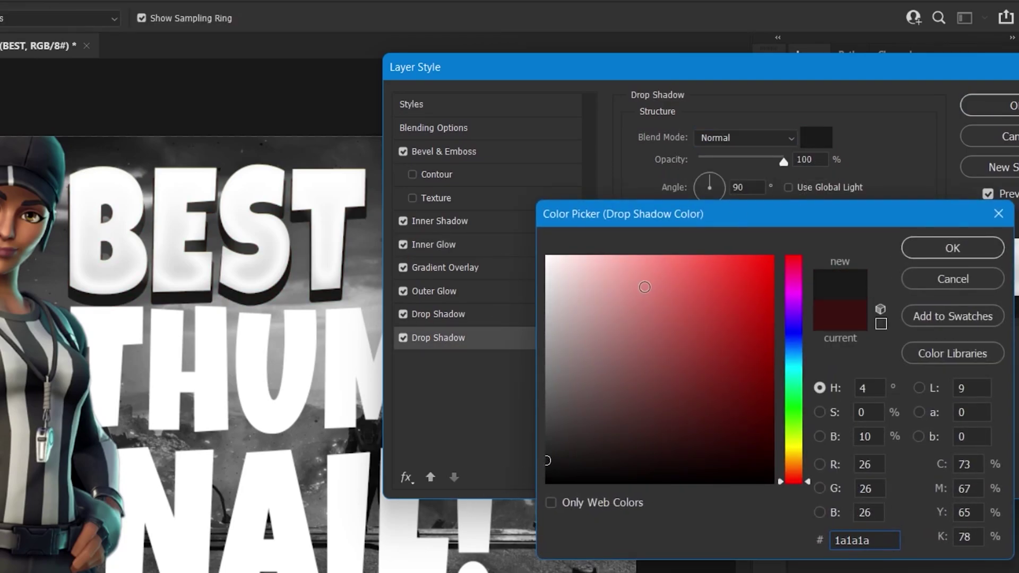
left_click(953, 248)
left_click(990, 105)
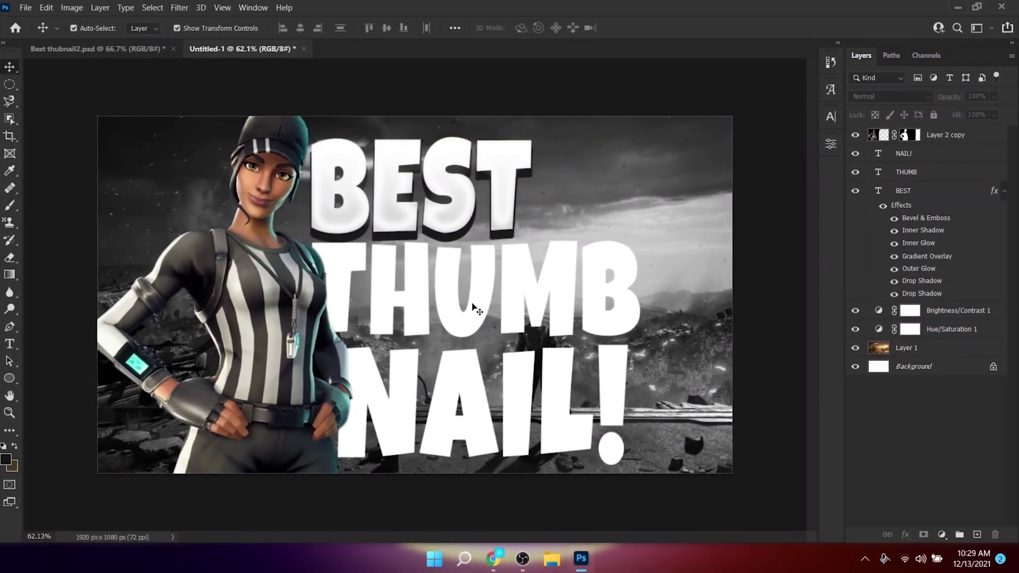
Apply the Gaming Glow text style to the THUMB layer.
left_click(407, 298)
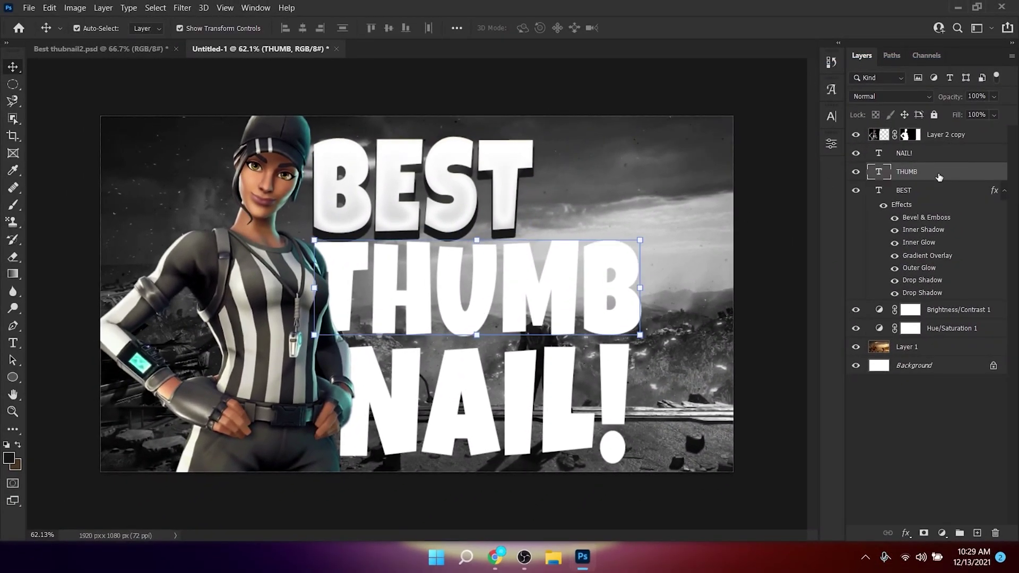
double_click(939, 176)
left_click(531, 93)
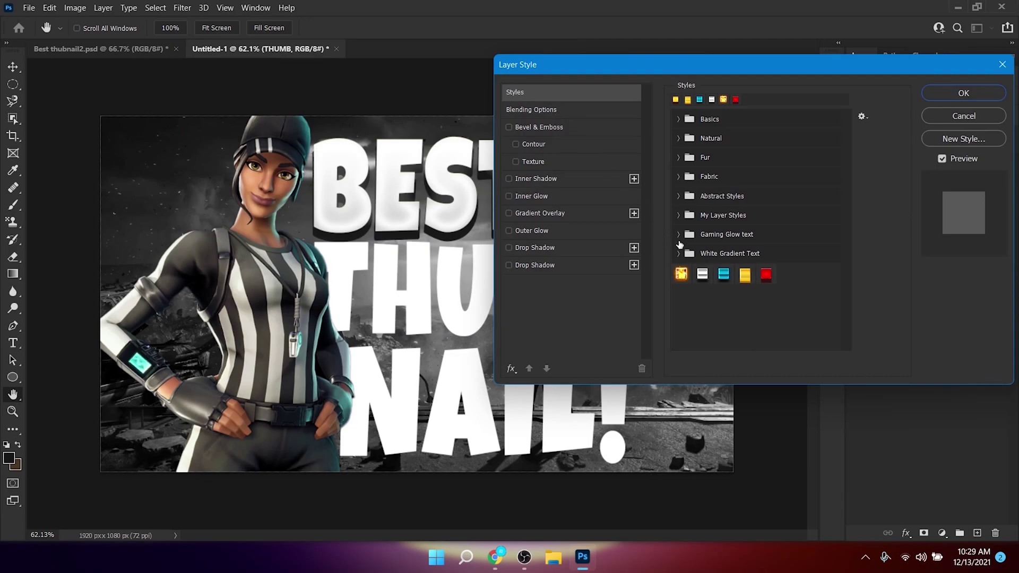
left_click(678, 234)
left_click(694, 254)
left_click_drag(550, 65, 501, 61)
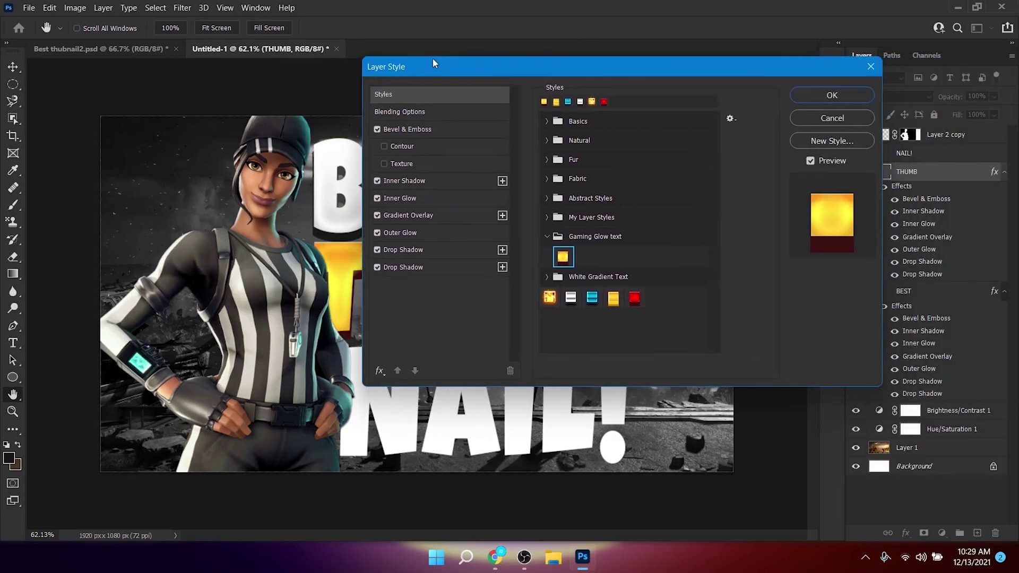
left_click(833, 94)
Apply the same Gaming Glow text style to the NAIL! layer.
left_click(934, 154)
double_click(930, 155)
left_click(395, 97)
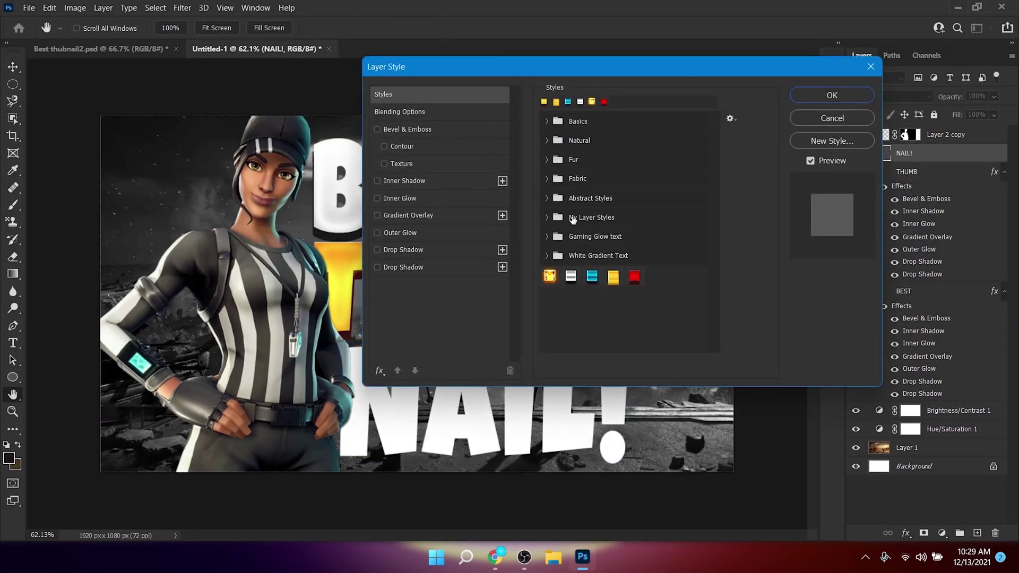
left_click(546, 237)
left_click(560, 257)
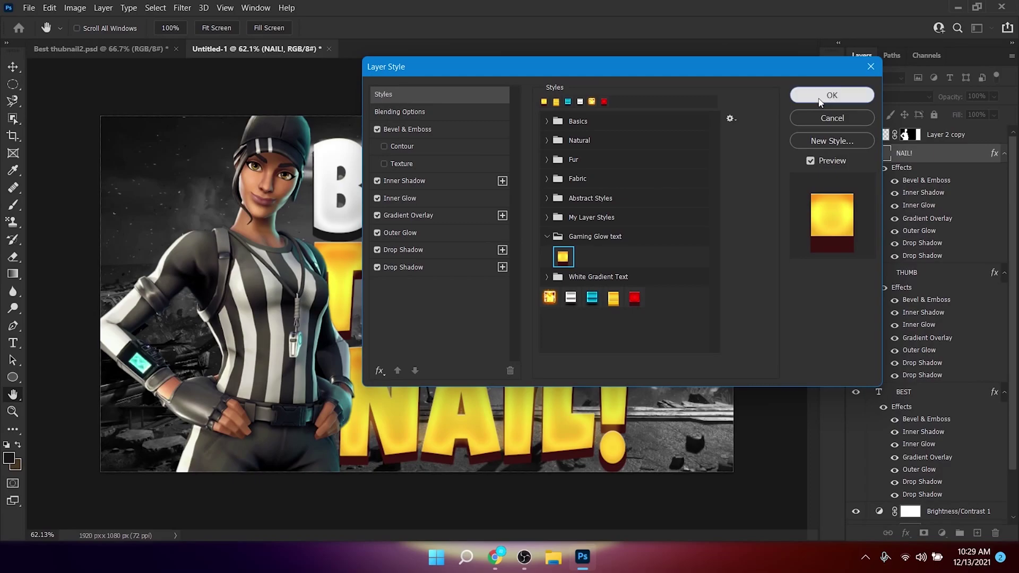
left_click(832, 95)
Group the THUMB and NAIL! layers together into Group 1 with Ctrl+G.
left_click(754, 220)
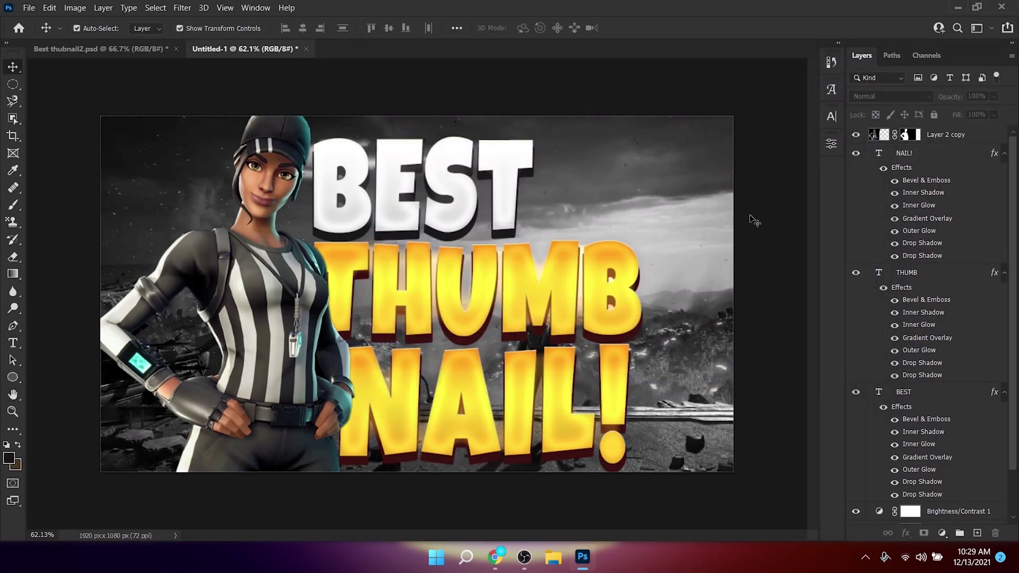
left_click(505, 392)
left_click(542, 284, "shift")
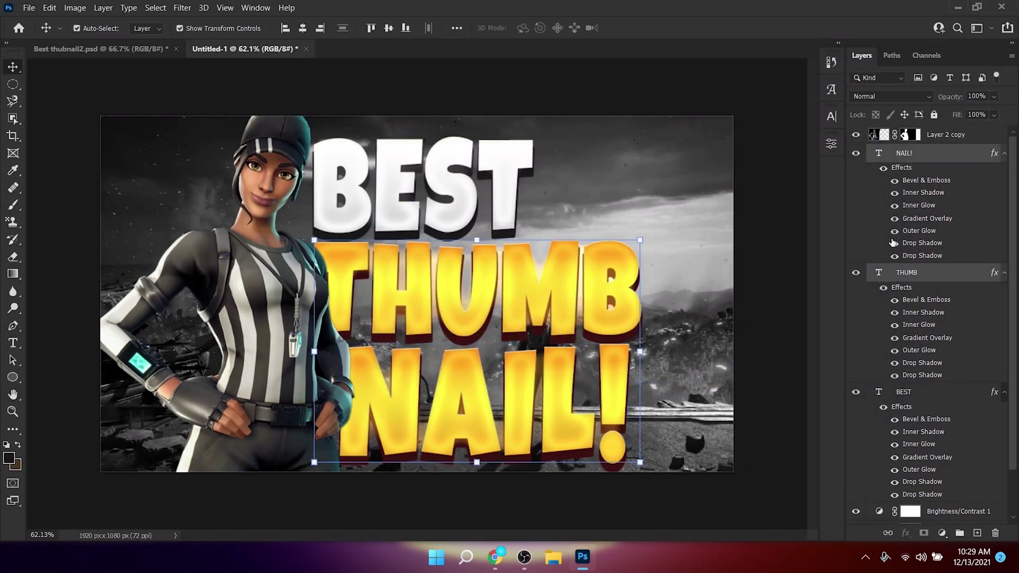
key("ctrl+g")
Add a Hue/Saturation layer clipped to Group 1 with Saturation +85 and Lightness -11.
left_click(943, 534)
left_click(948, 408)
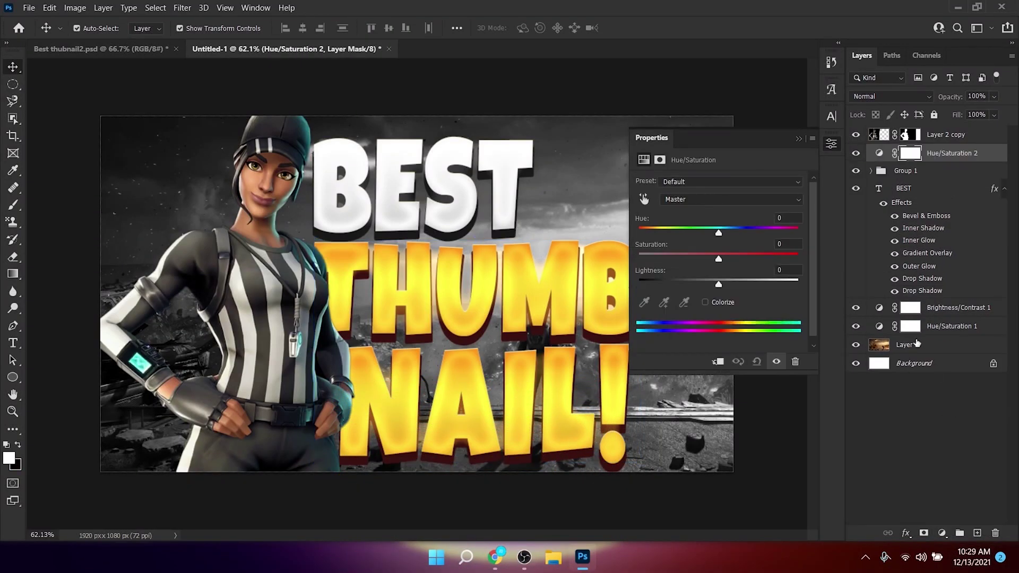
left_click(717, 363)
left_click_drag(721, 263, 786, 258)
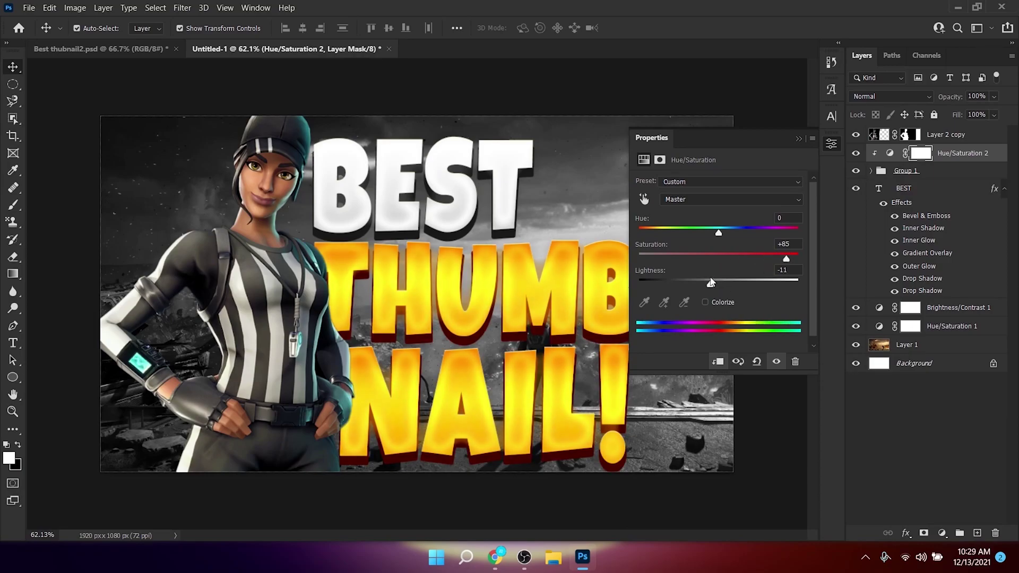
left_click_drag(707, 282, 710, 277)
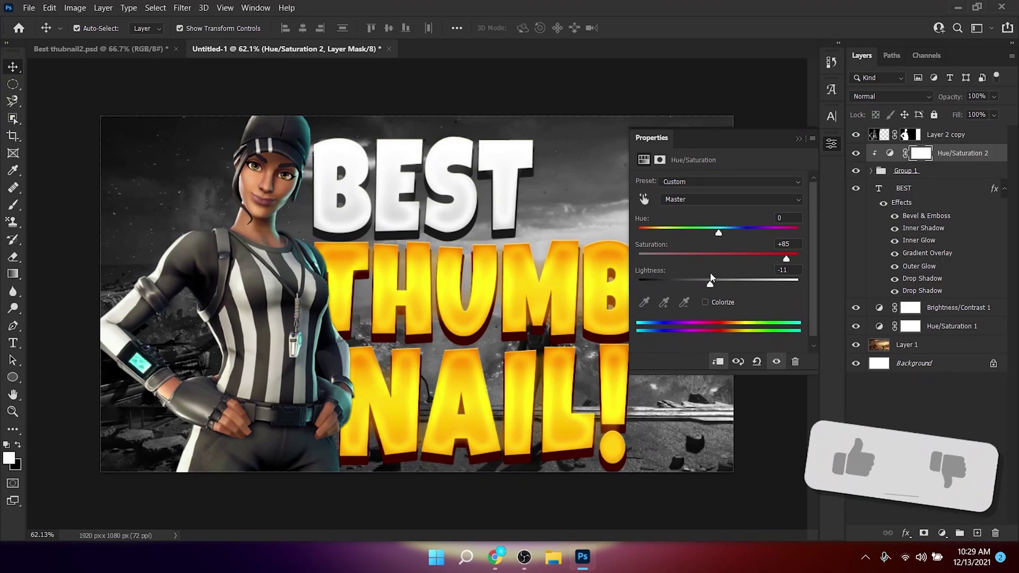
left_click(798, 138)
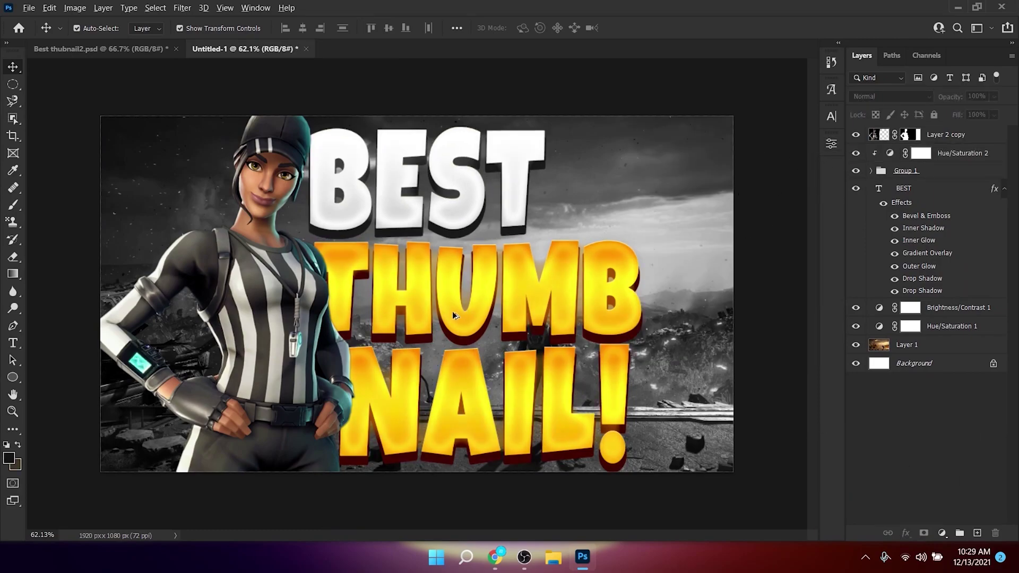
Zoom in and out to check the finished title beside the character.
scroll(425, 313, "down", 5)
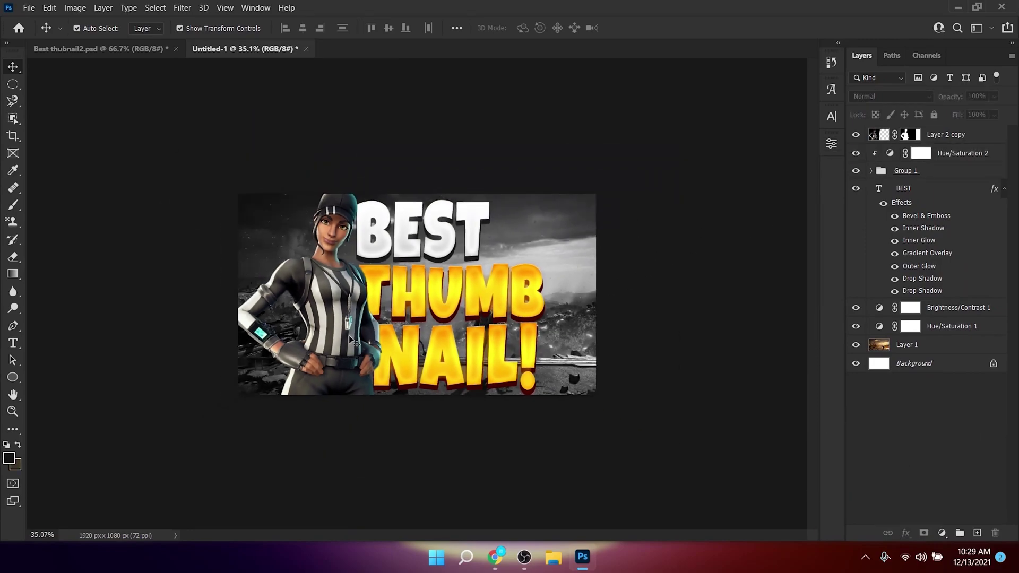
scroll(352, 339, "up", 5)
scroll(355, 320, "down", 2)
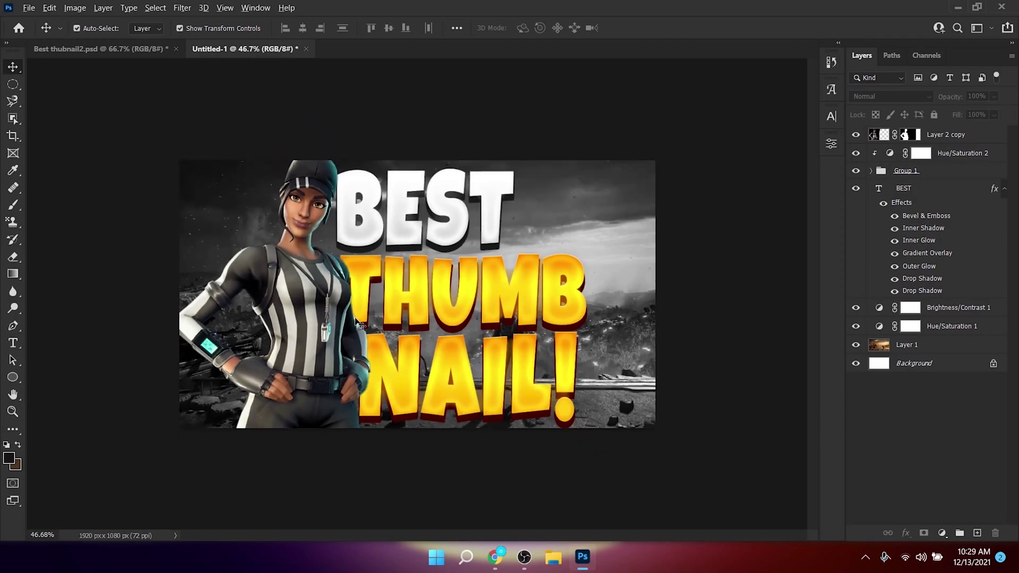
scroll(355, 321, "up", 2)
Open Dom's FREE Content Thumbnail Pack.psd from recent files and show a BORDERS layer.
left_click(30, 8)
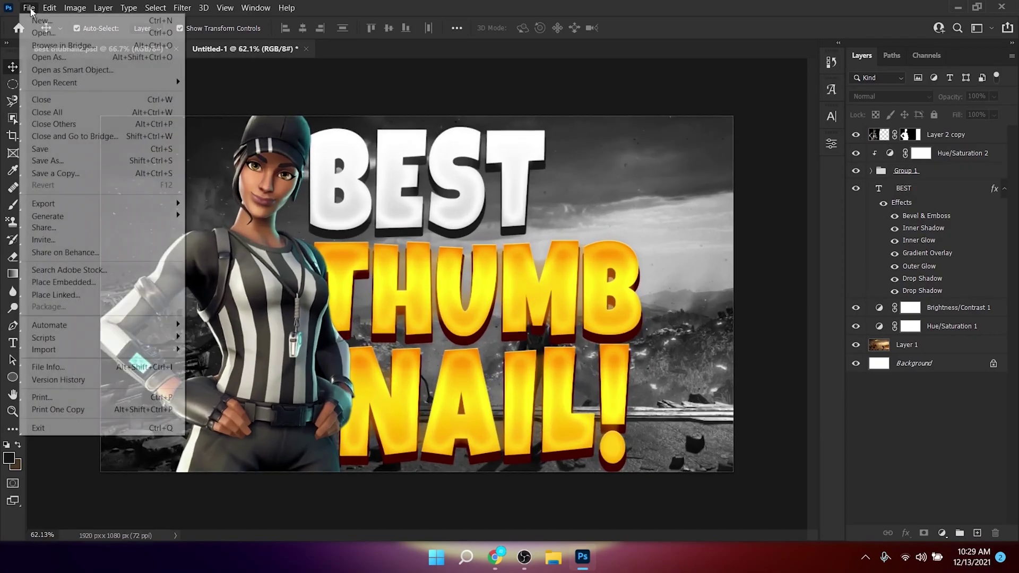
mouse_move(107, 83)
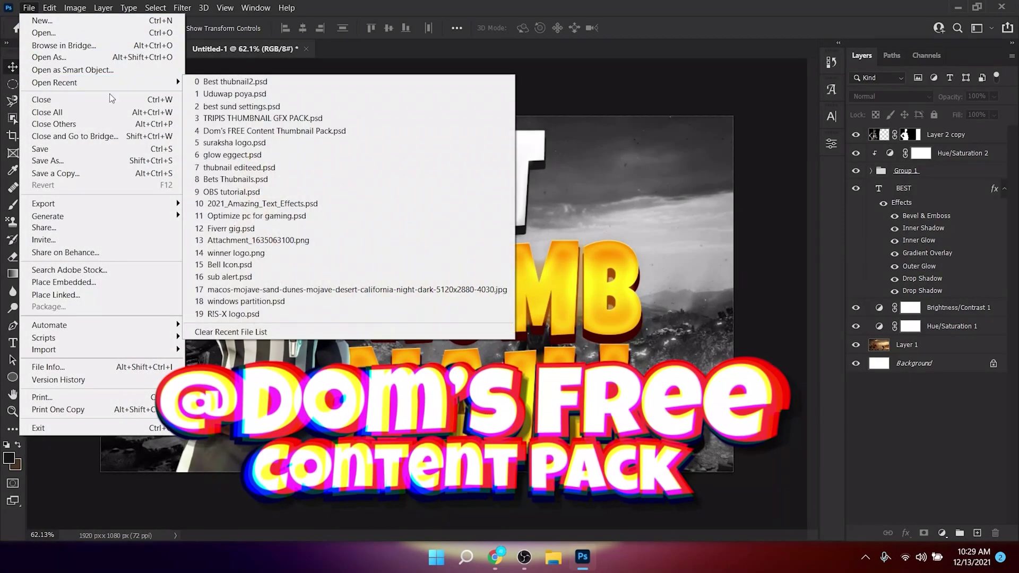
left_click(327, 139)
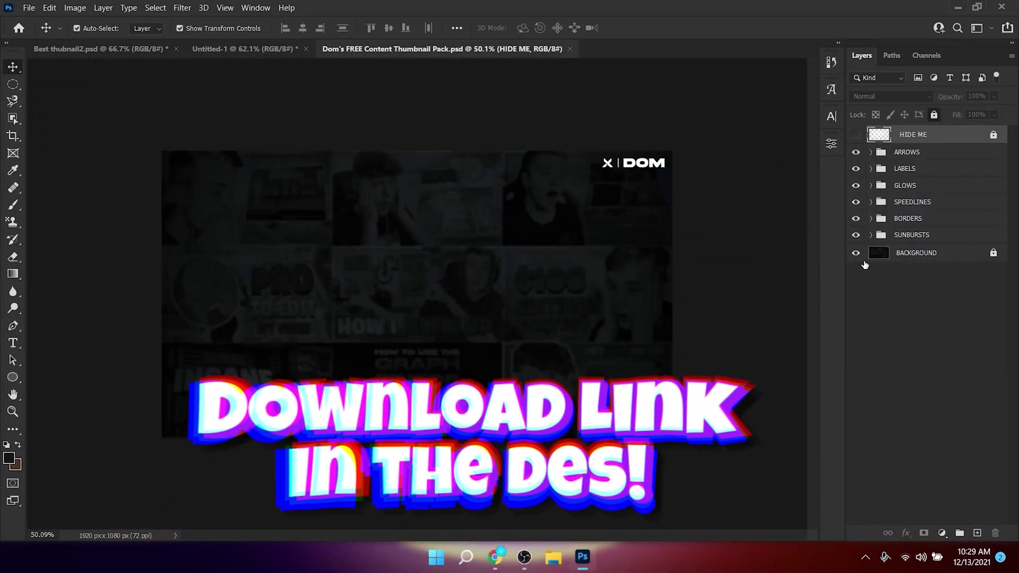
left_click(908, 218)
left_click(871, 218)
left_click(855, 280)
left_click(943, 288)
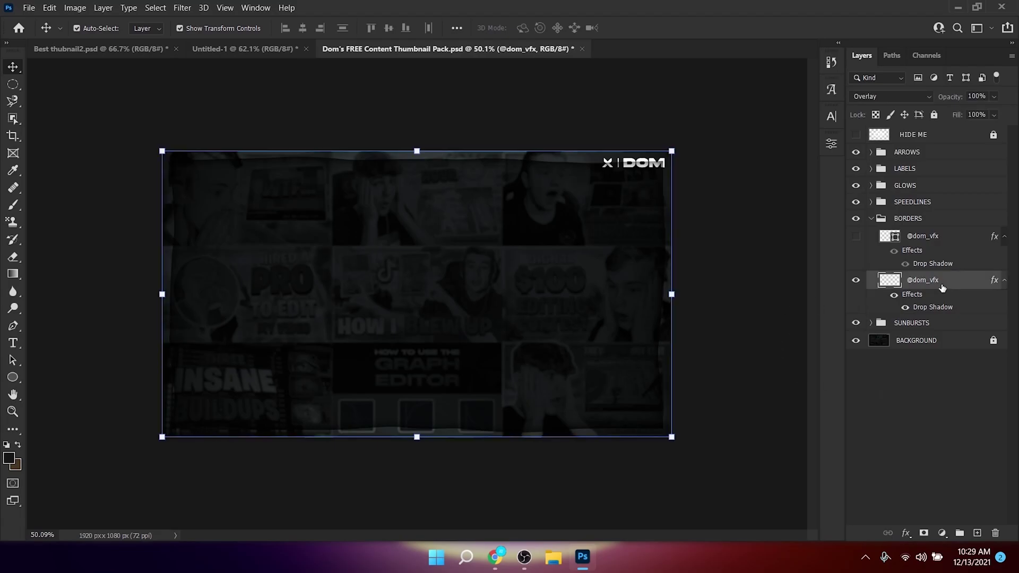
Stretch the border overlay in Untitled-1 to 101.58% to cover the whole canvas.
left_click(98, 49)
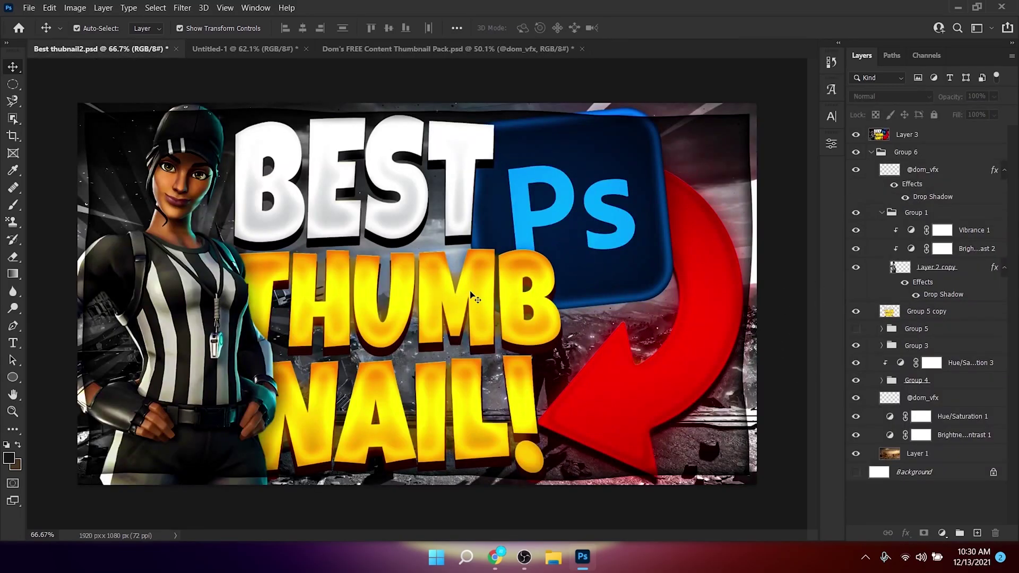
left_click(265, 51)
left_click_drag(666, 117, 654, 104)
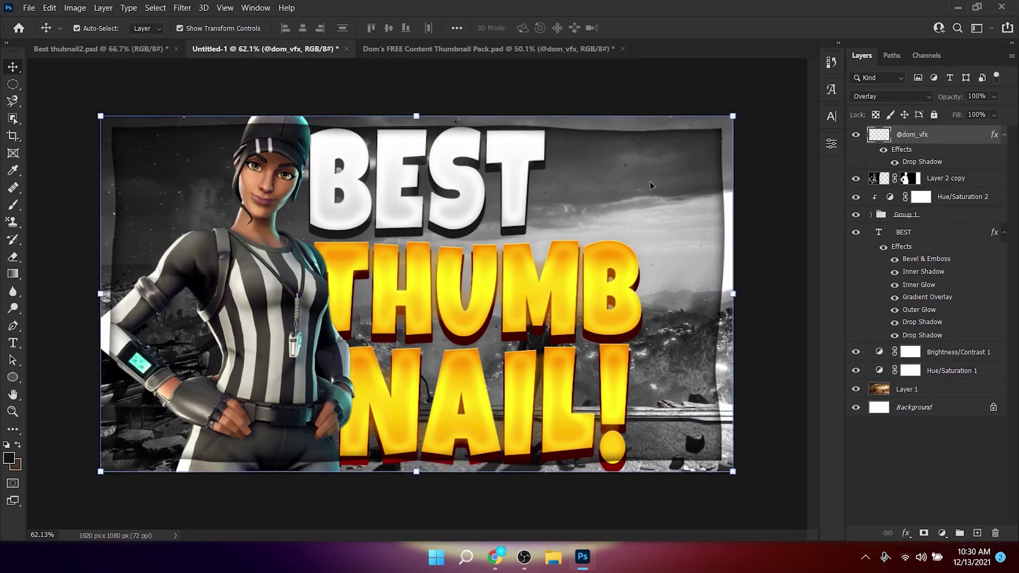
left_click_drag(733, 112, 738, 112)
Commit the border resize and select a visible SPEEDLINES layer in the content pack.
left_click(657, 27)
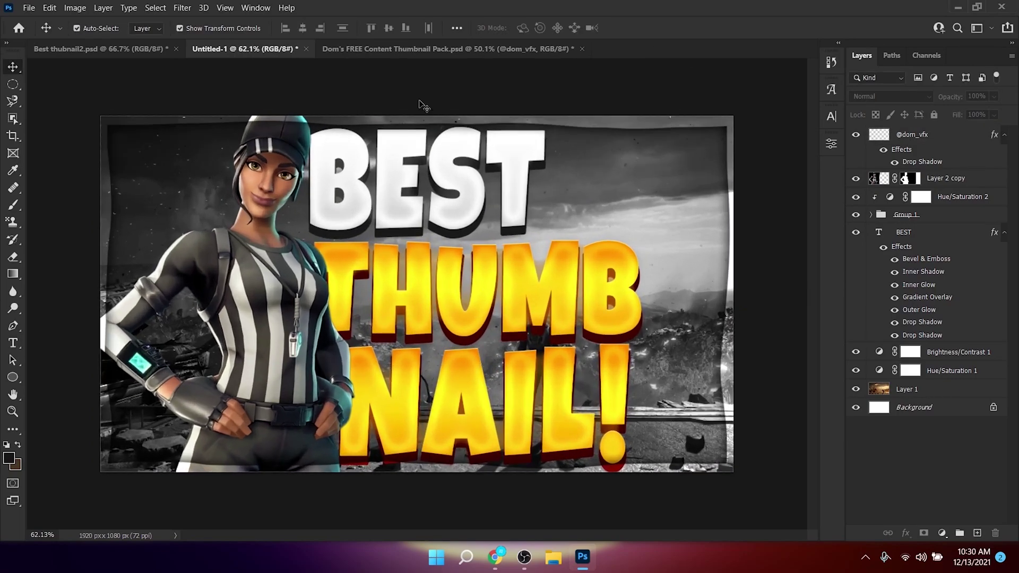
left_click(394, 49)
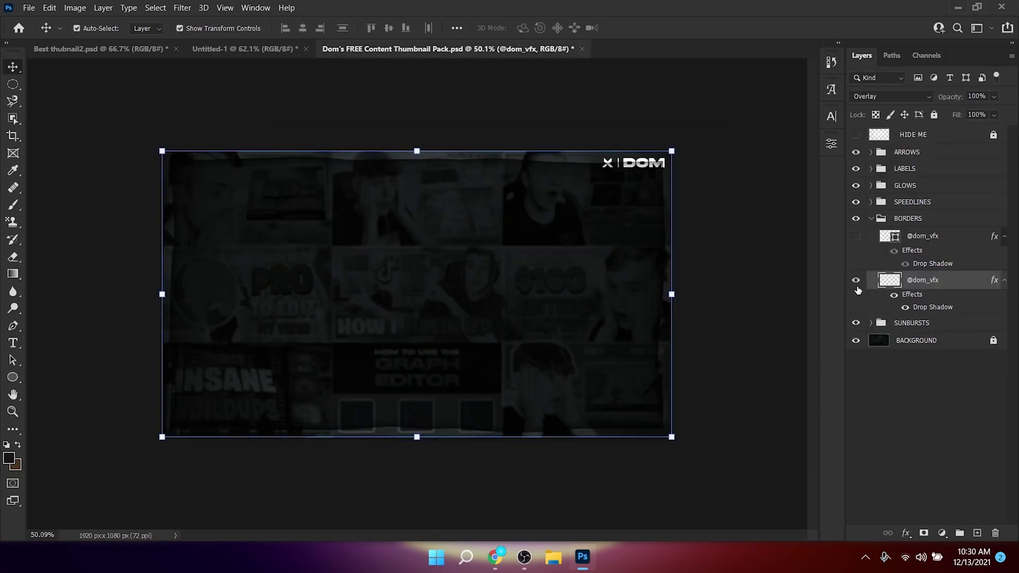
left_click(855, 281)
left_click(871, 219)
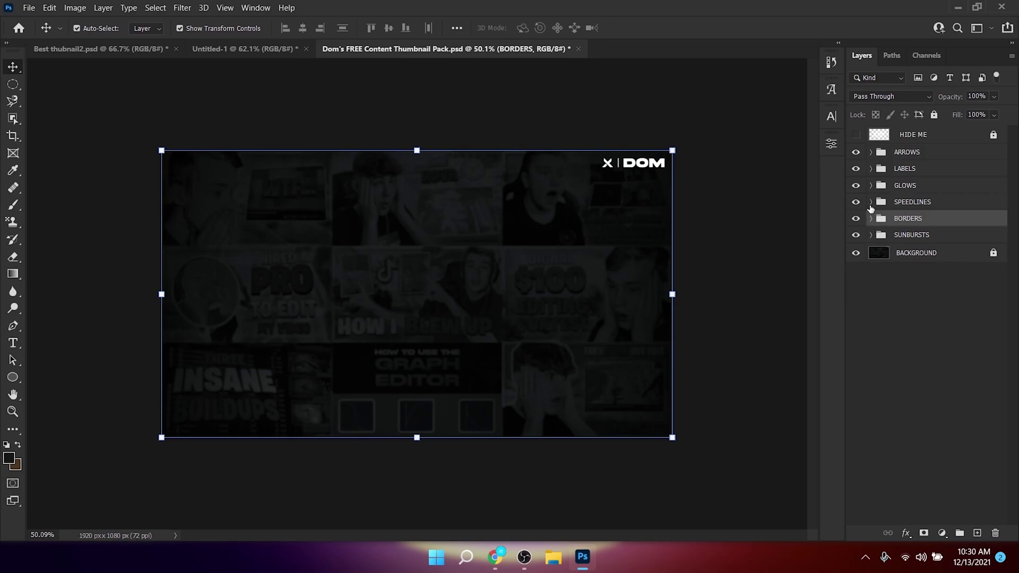
left_click(870, 203)
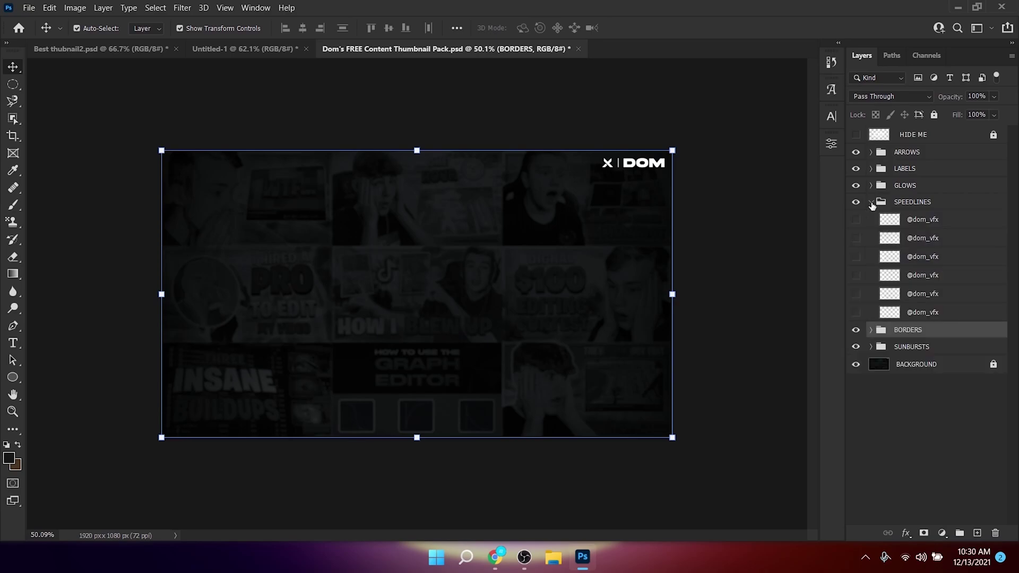
left_click(855, 313)
left_click(918, 318)
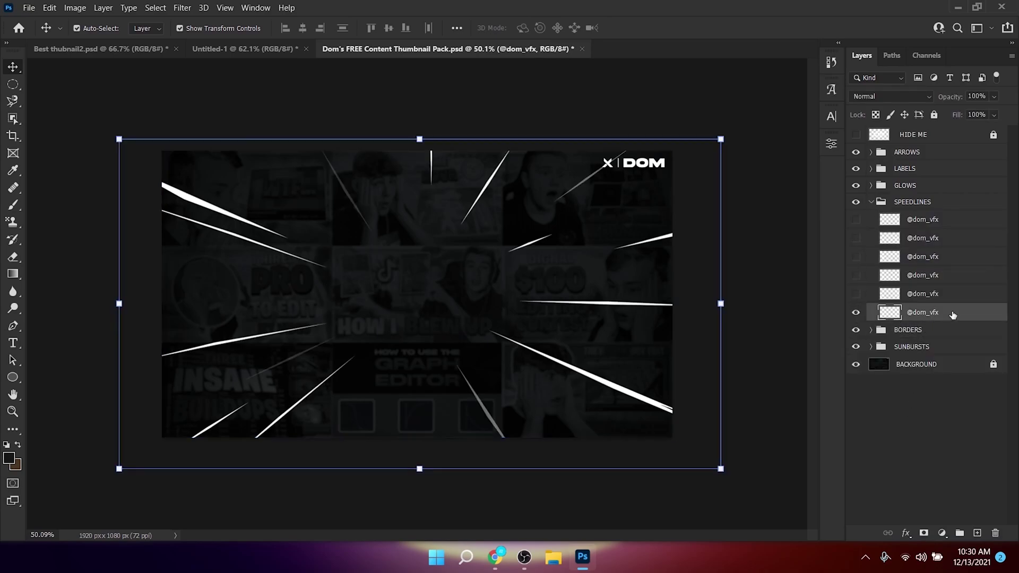
Bring the speedlines into Untitled-1 and crop to trim the overhang.
key("c")
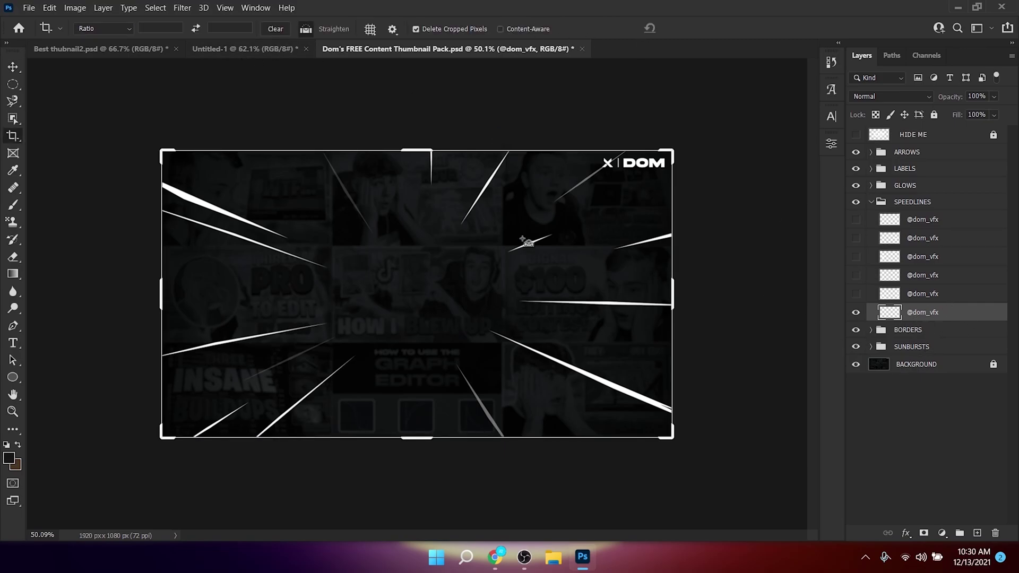
left_click(242, 50)
key("ctrl+v")
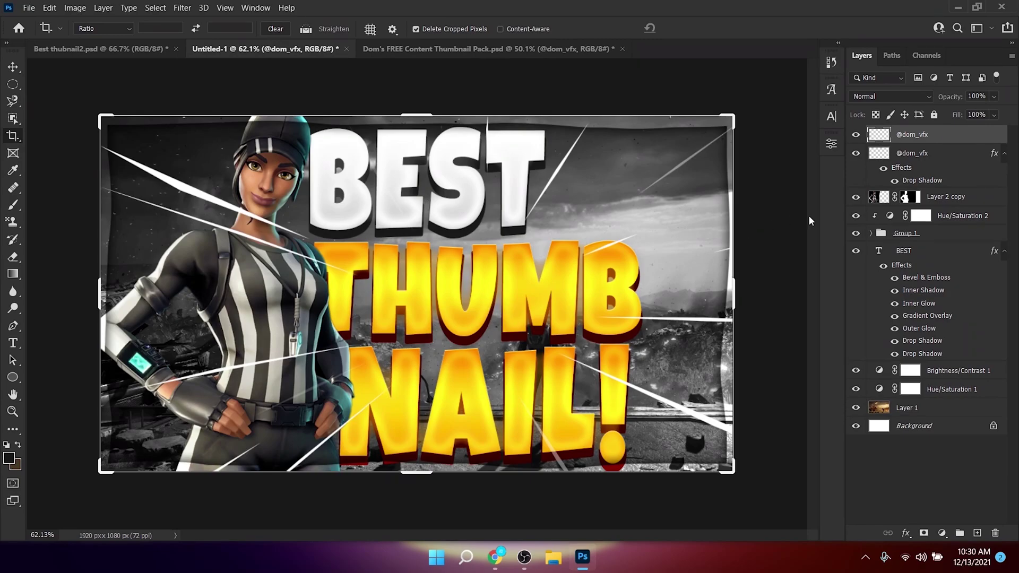
key("Return")
key("v")
Set the speedlines layer to Soft Light blending at 52% opacity.
left_click(892, 96)
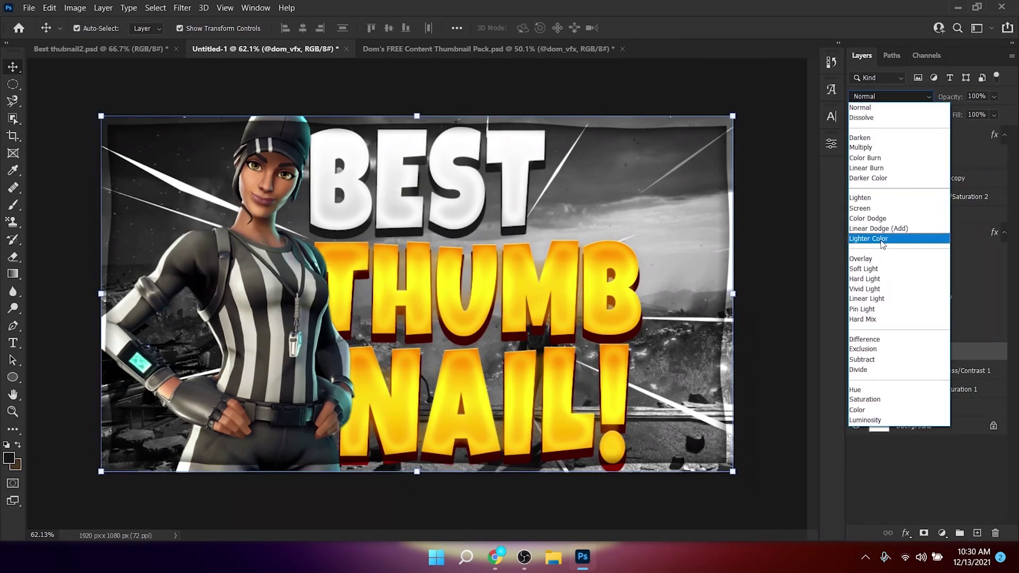
left_click(871, 269)
left_click(994, 96)
left_click_drag(1010, 113, 968, 114)
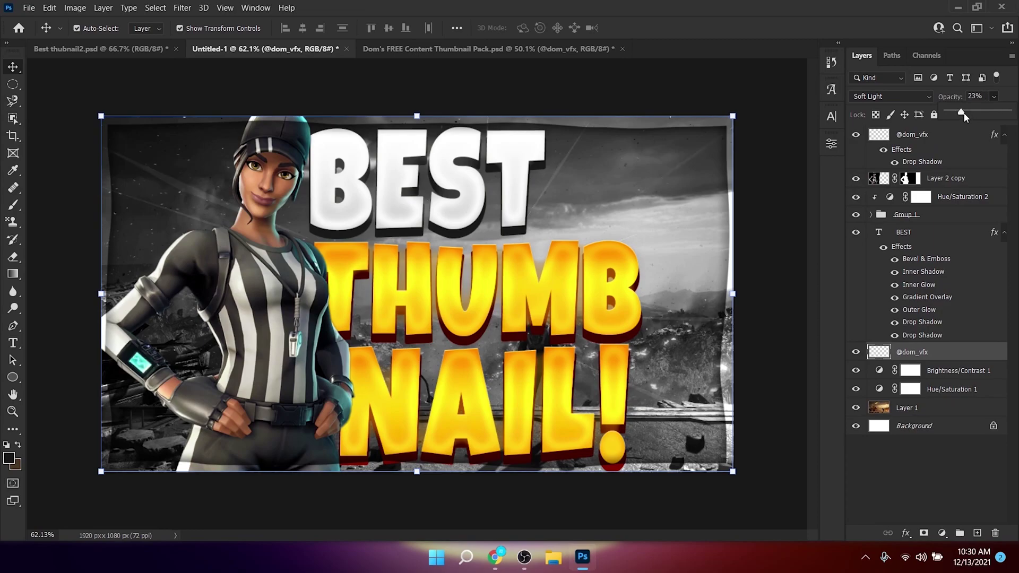
left_click(944, 354)
Scale the speedlines to 121.53%, past the canvas edges.
key("ctrl+t")
left_click_drag(733, 115, 812, 76)
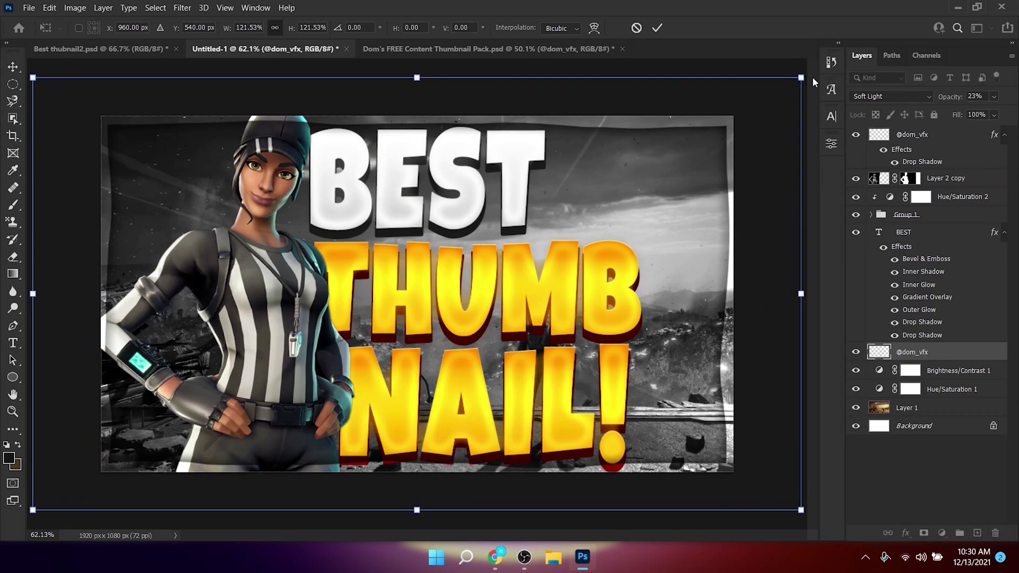
key("ctrl+minus")
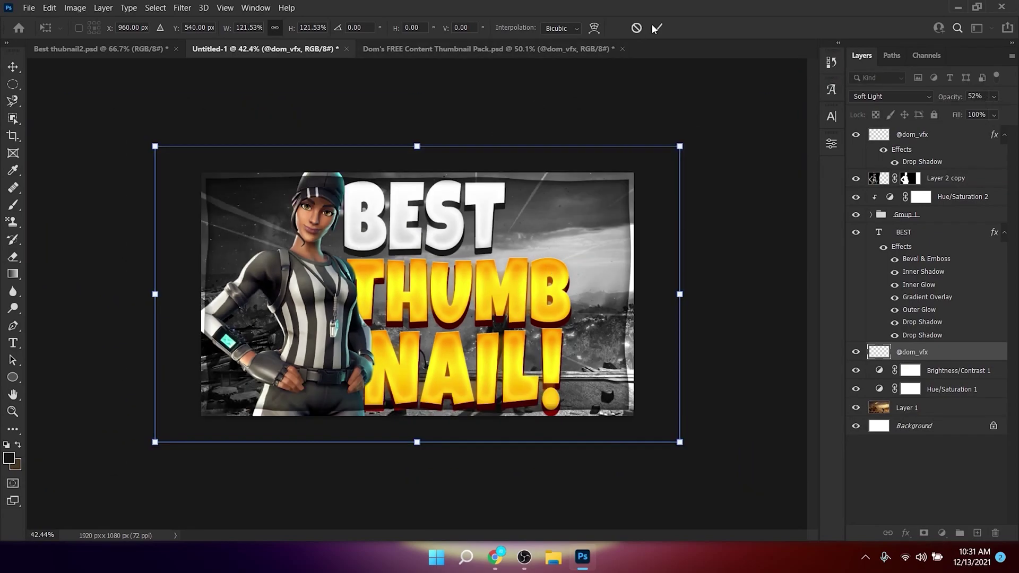
key("Return")
key("ctrl+plus")
Hide the speedlines and select the lower SUNBURSTS layer in the content pack.
left_click(409, 48)
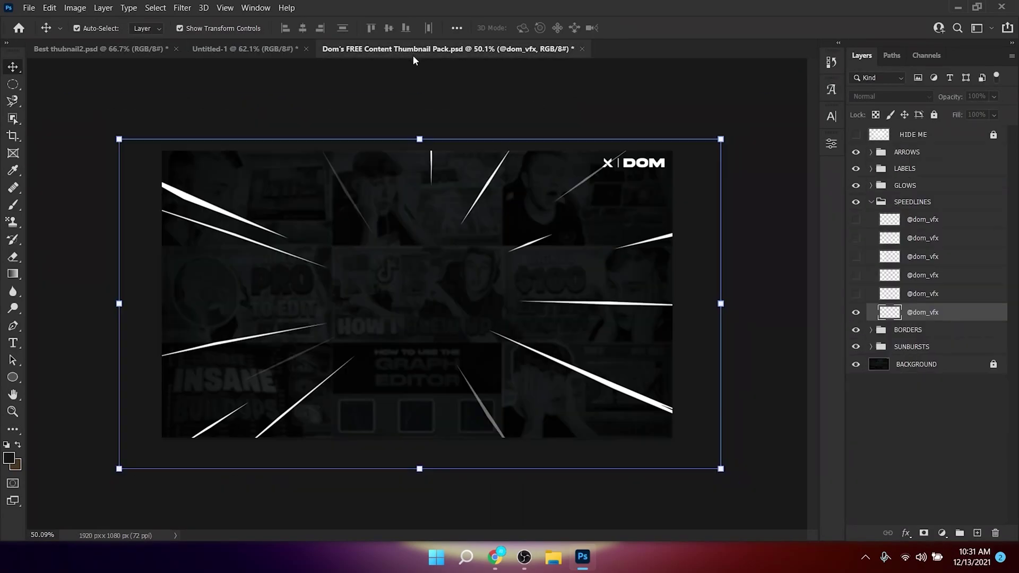
left_click(856, 312)
left_click(871, 202)
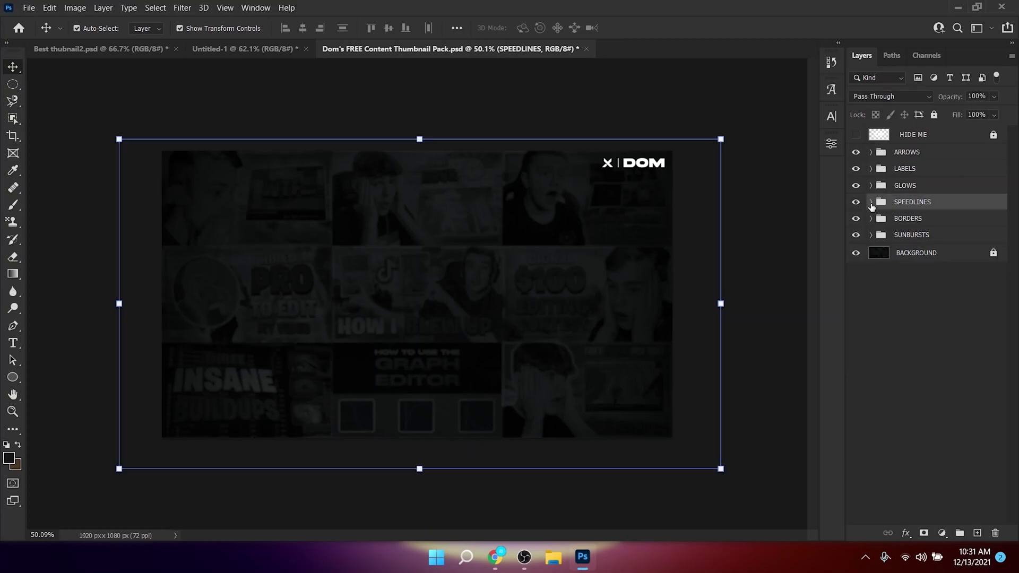
left_click(871, 236)
left_click(856, 271)
left_click(871, 270)
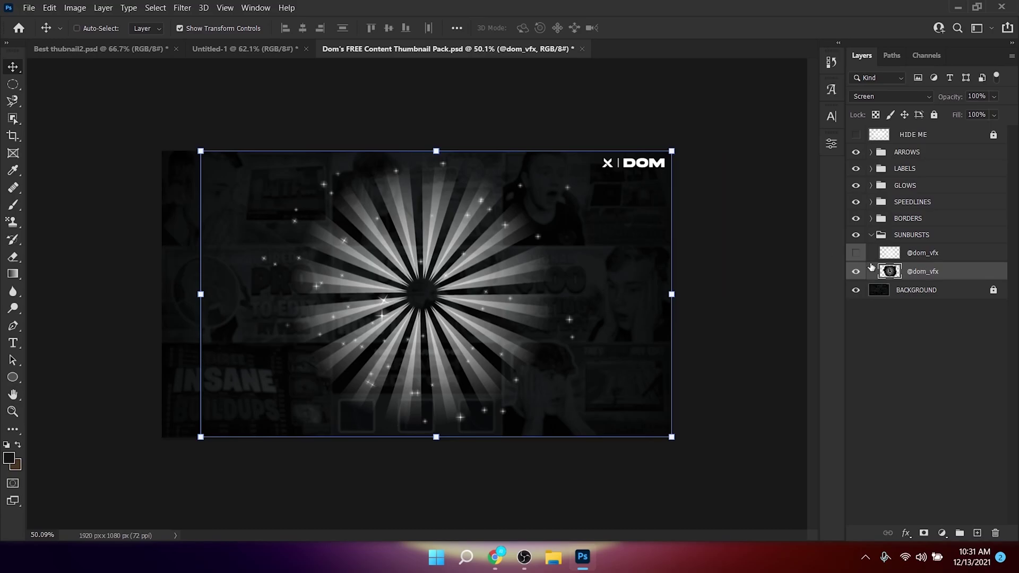
Copy the sunburst into Untitled-1 below BEST, then reposition and scale it to 113.08%.
left_click_drag(221, 37, 379, 241)
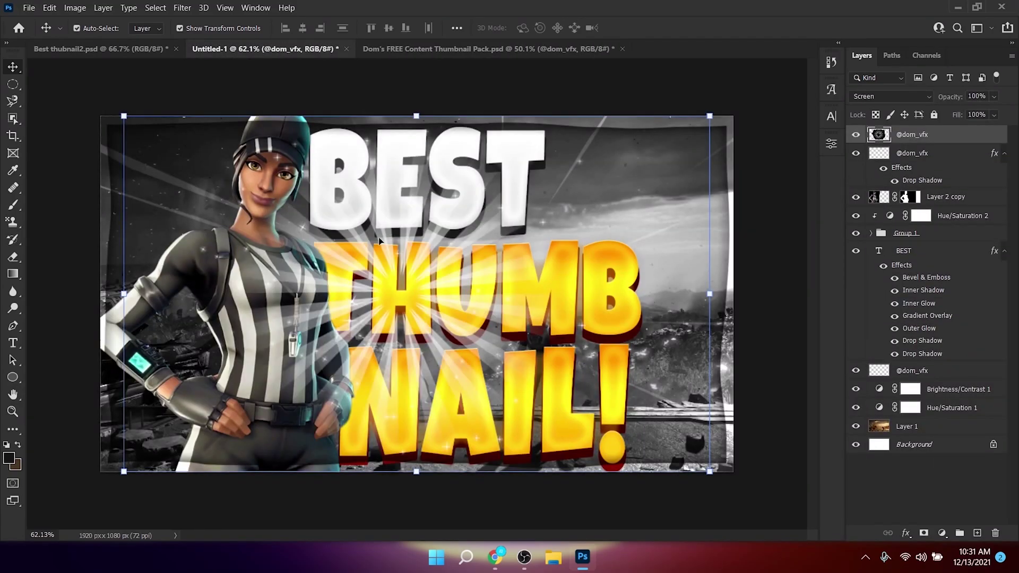
left_click_drag(938, 139, 887, 349)
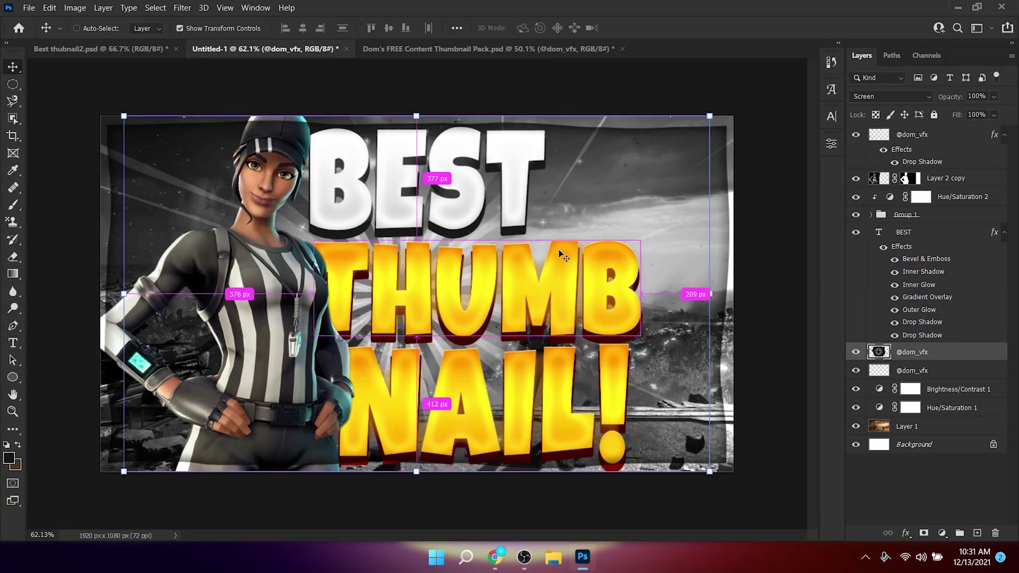
key("ctrl+t")
left_click_drag(431, 247, 270, 274)
left_click_drag(567, 142, 607, 126)
left_click_drag(281, 195, 281, 212)
left_click(654, 28)
Fade the sunburst to 28% opacity and zoom to check the result.
left_click(994, 96)
left_click_drag(980, 117, 971, 116)
left_click_drag(969, 114, 965, 114)
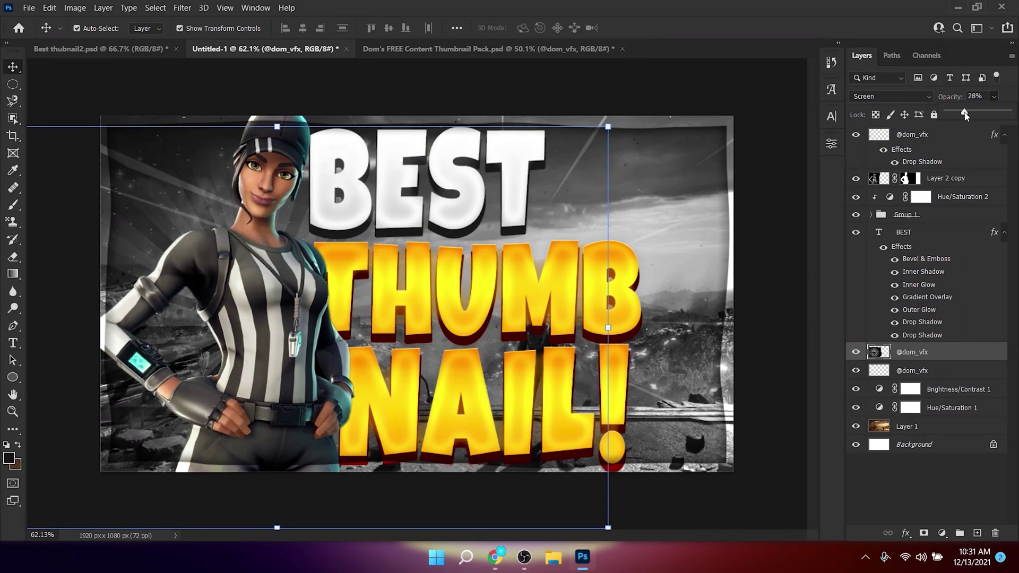
left_click(770, 169)
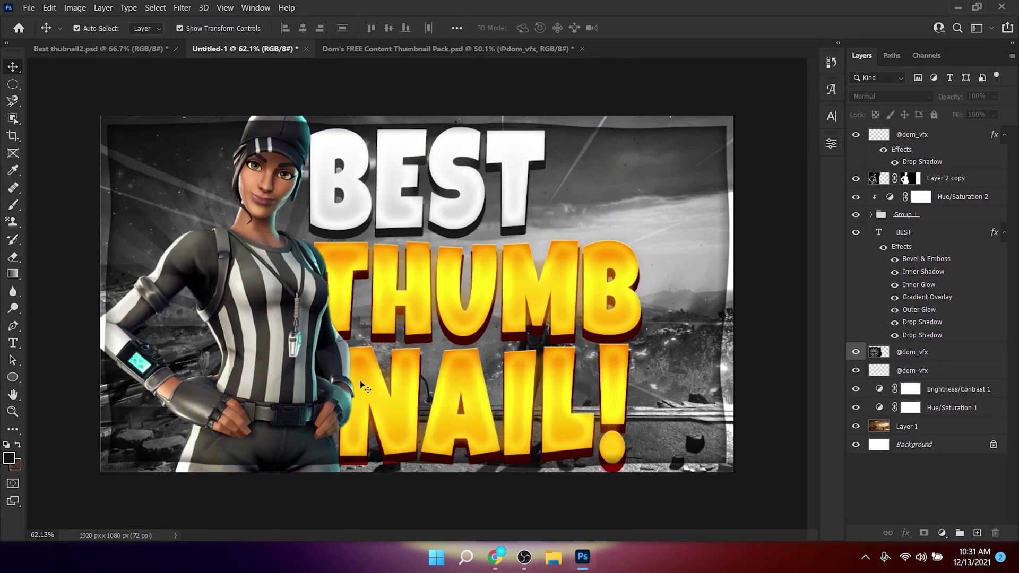
scroll(227, 366, "down", 3)
scroll(409, 348, "up", 3)
scroll(359, 351, "down", 1)
scroll(435, 358, "up", 2)
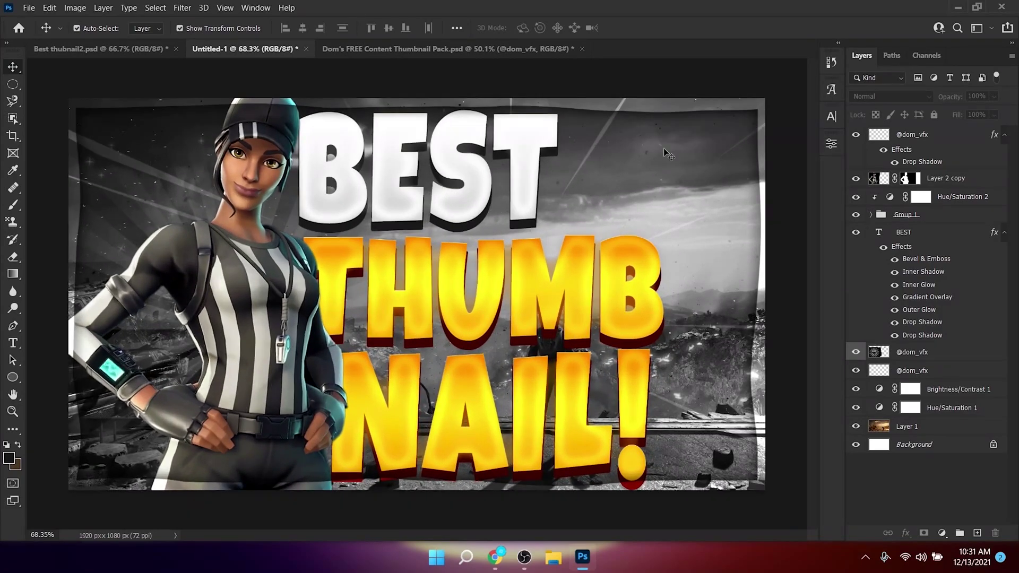
Search Google Images for 'photoshop png'.
left_click(499, 563)
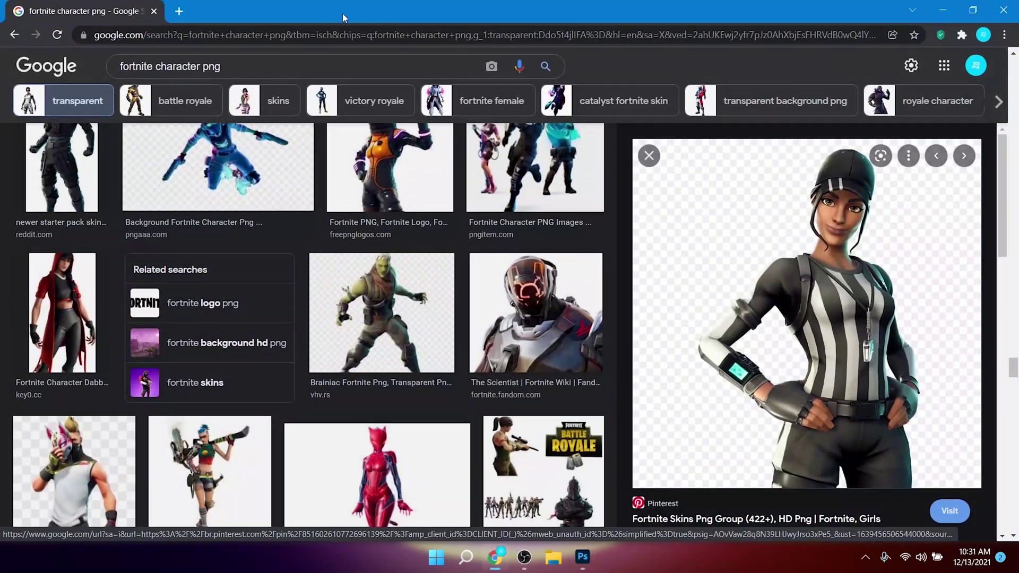
left_click(266, 69)
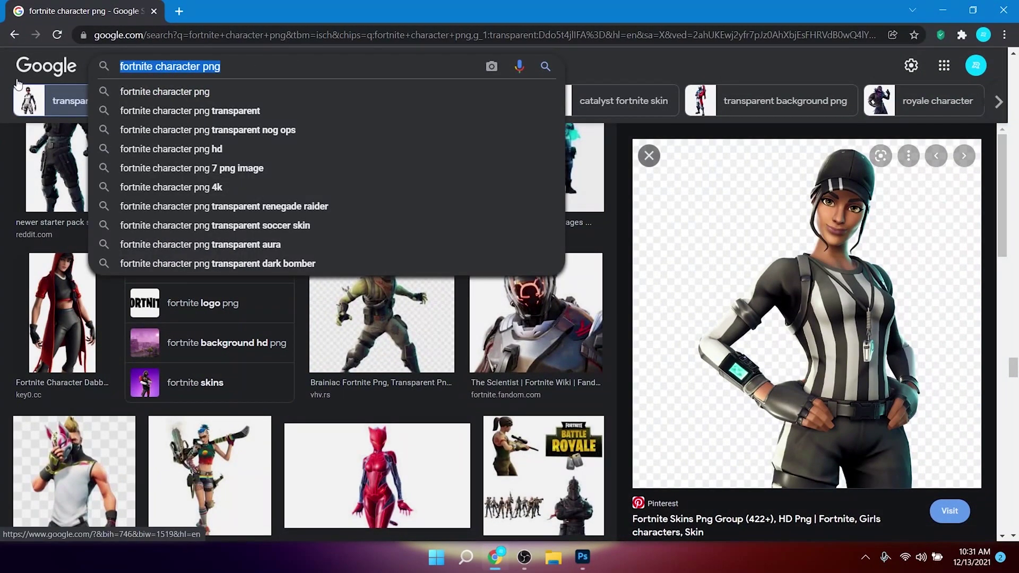
type("photos")
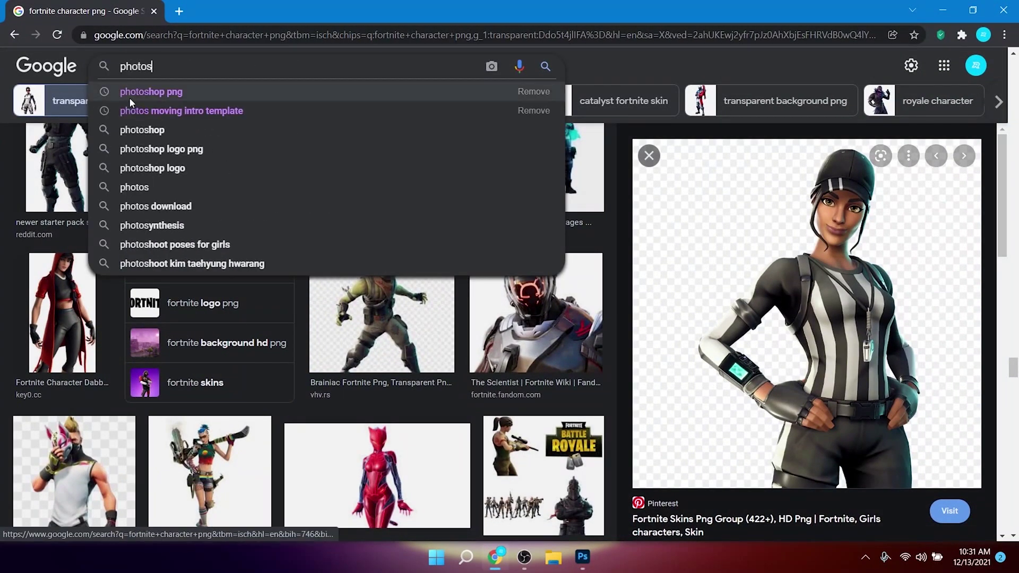
left_click(128, 94)
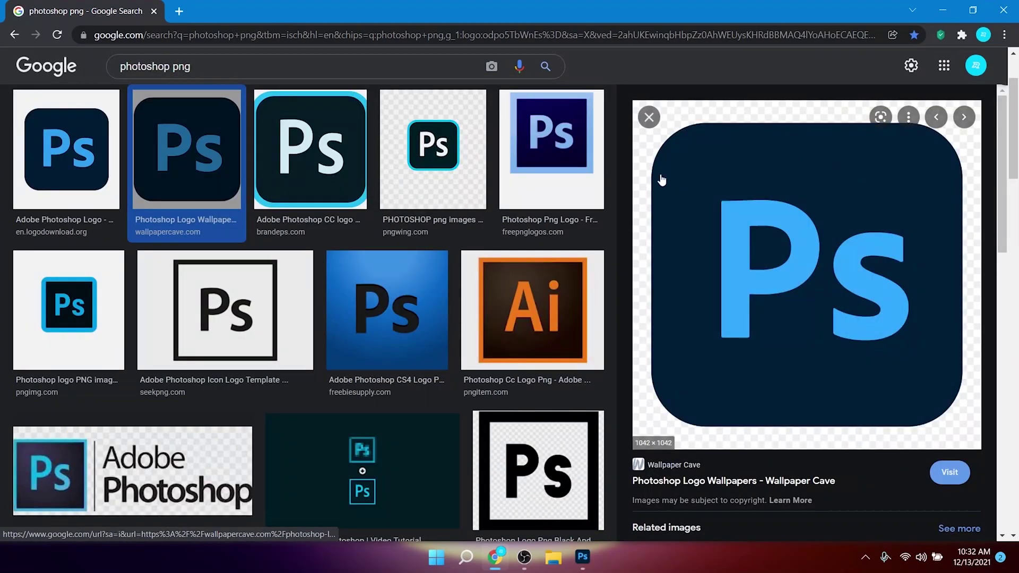
Copy the dark blue Ps logo image and paste it into the thumbnail.
right_click(761, 171)
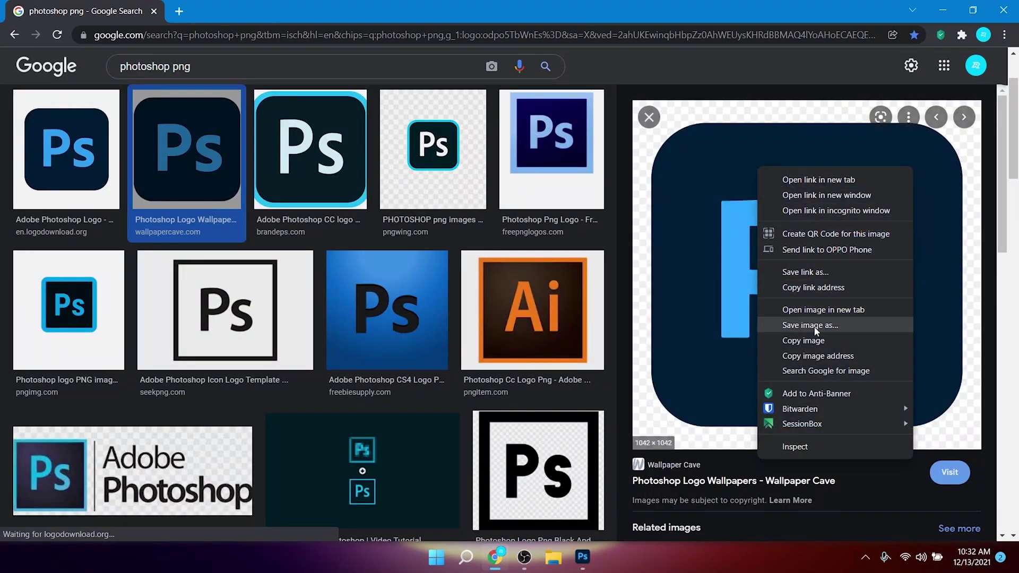
left_click(820, 344)
left_click(973, 10)
left_click(937, 23)
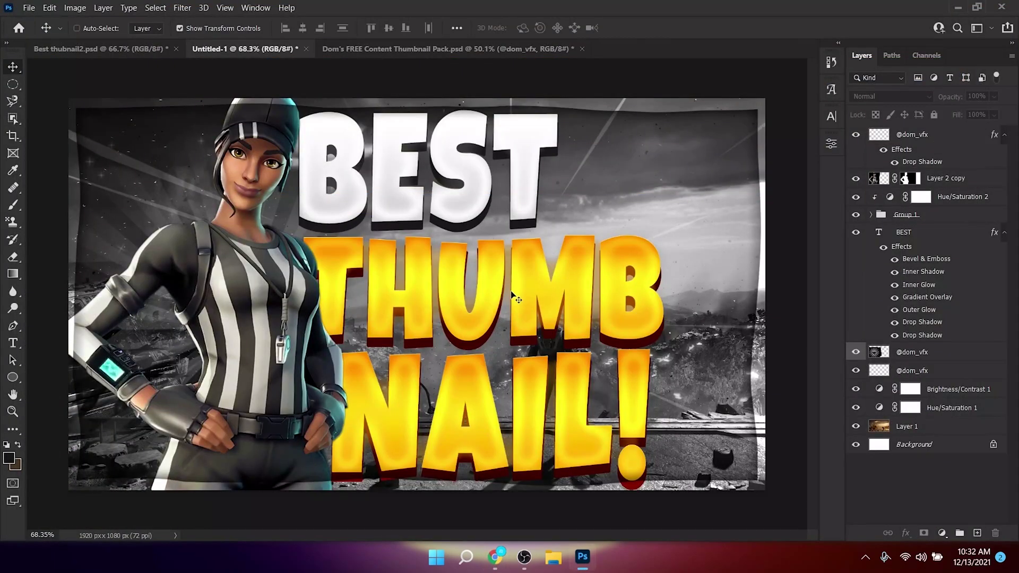
key("ctrl+v")
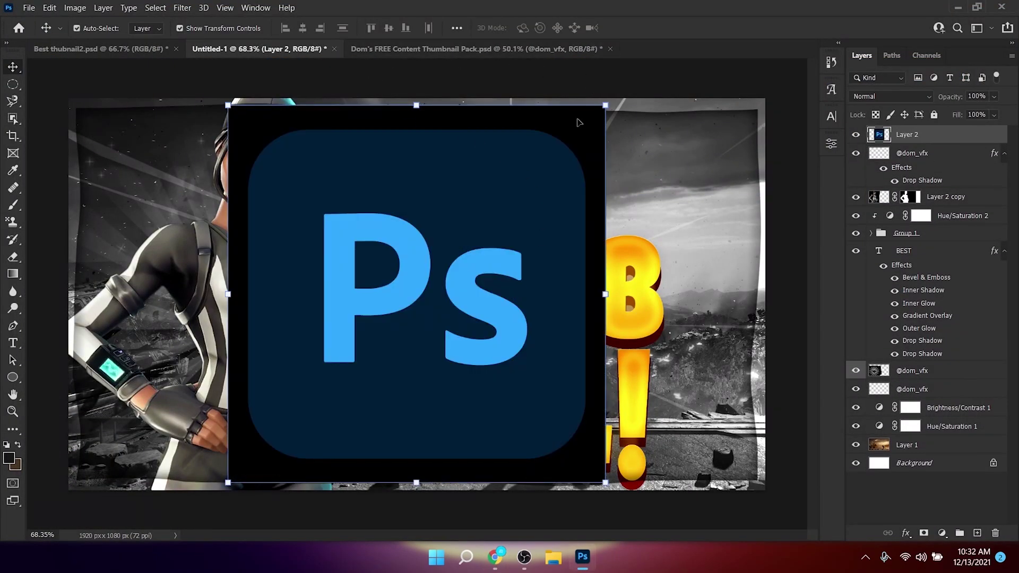
Mask out the logo's black corners using a Magic Wand selection.
left_click(13, 118)
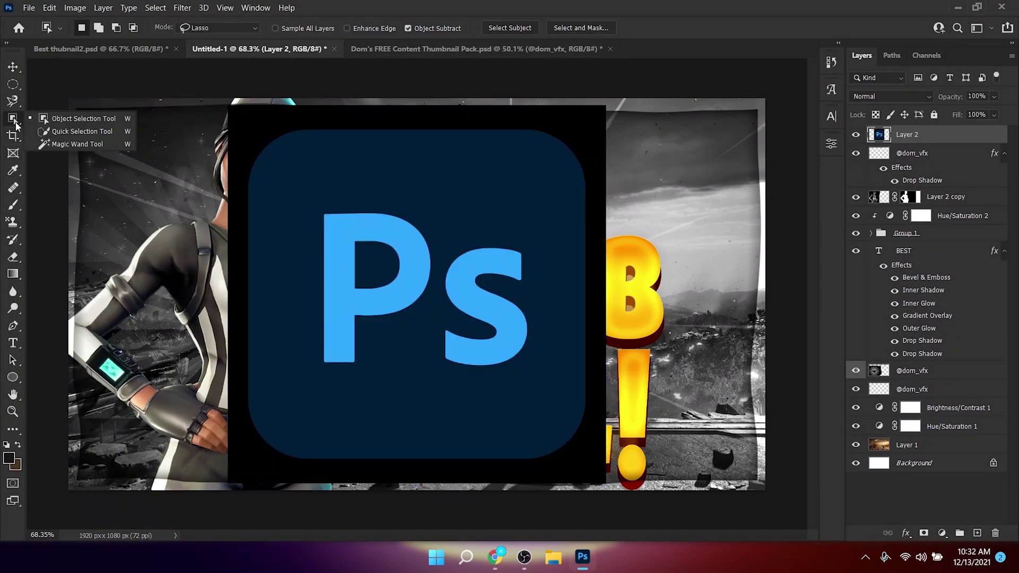
left_click(91, 141)
left_click(257, 130)
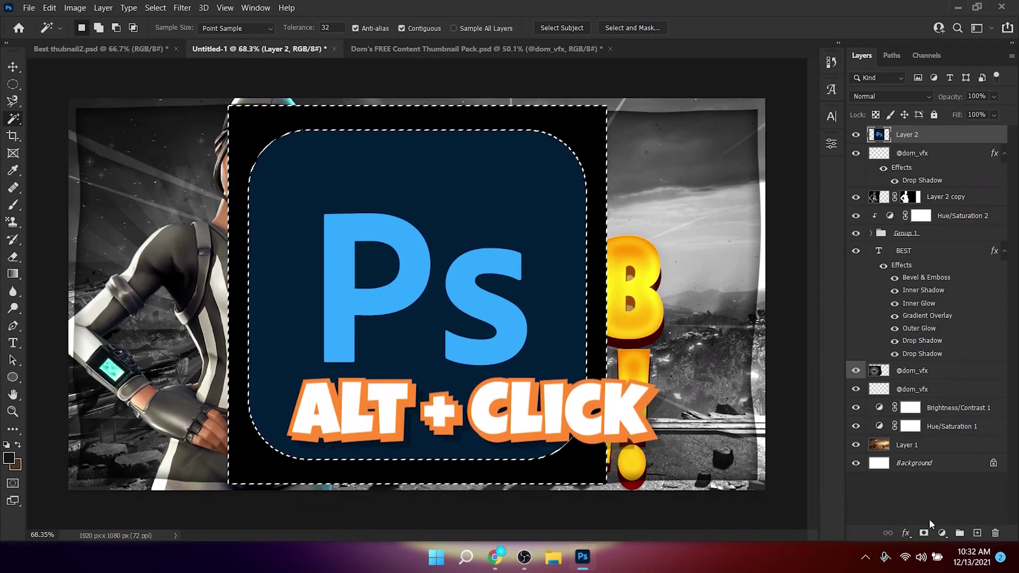
left_click(924, 533, "alt")
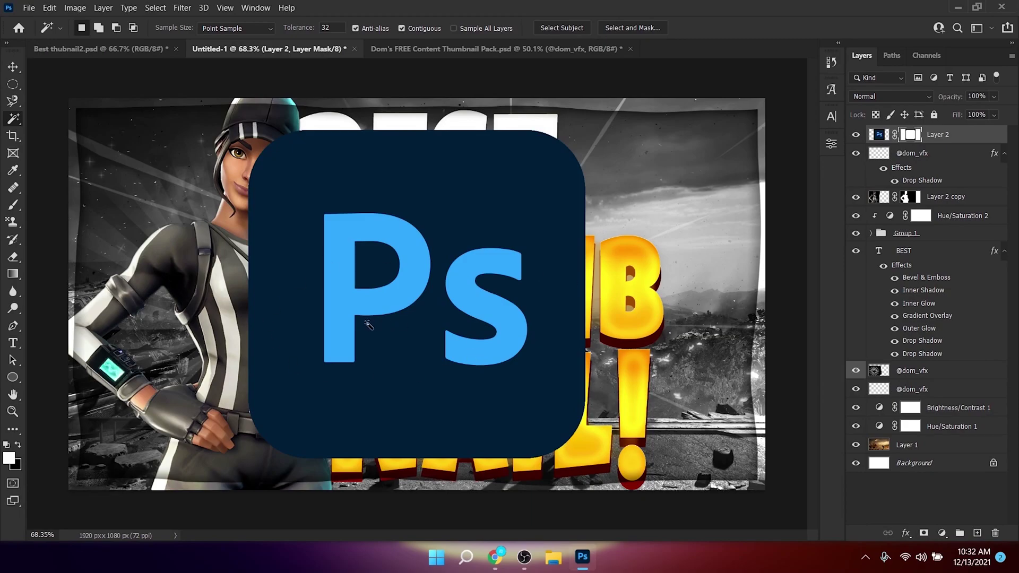
Shrink the Ps logo to 53%, tuck it behind BEST at upper right, and convert it to a smart object.
key("v")
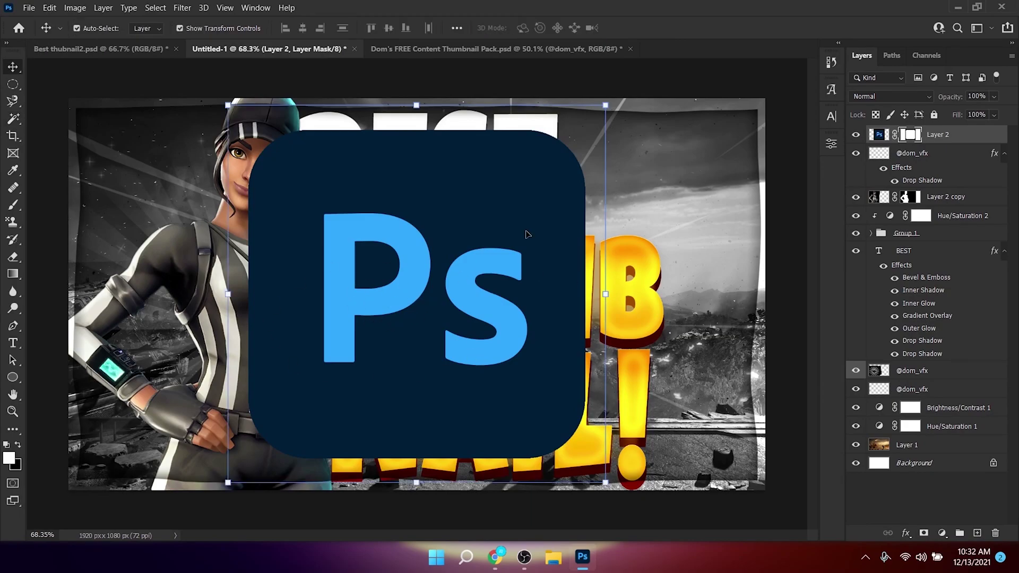
key("ctrl+t")
left_click_drag(606, 104, 503, 139)
key("Return")
key("ctrl+bracketleft")
key("ctrl+bracketleft")
key("ctrl+bracketleft")
key("ctrl+bracketleft")
left_click_drag(484, 273, 701, 211)
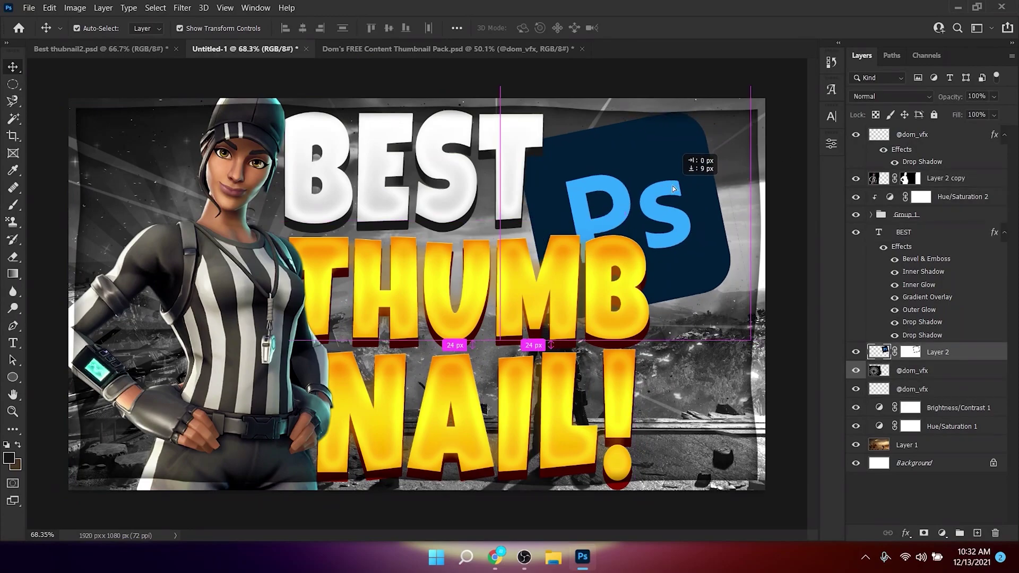
left_click_drag(685, 183, 660, 171)
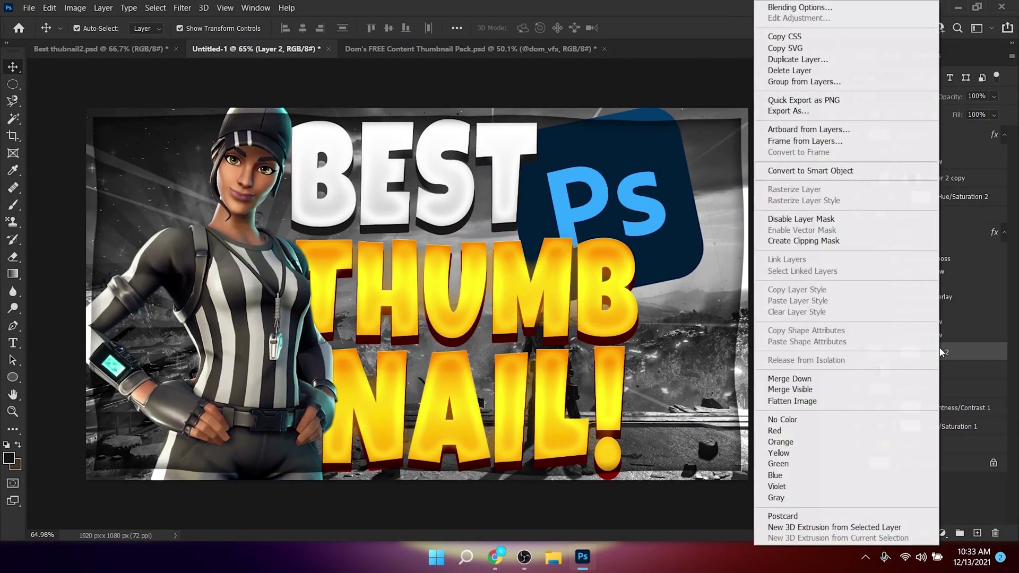
right_click(940, 352)
left_click(818, 171)
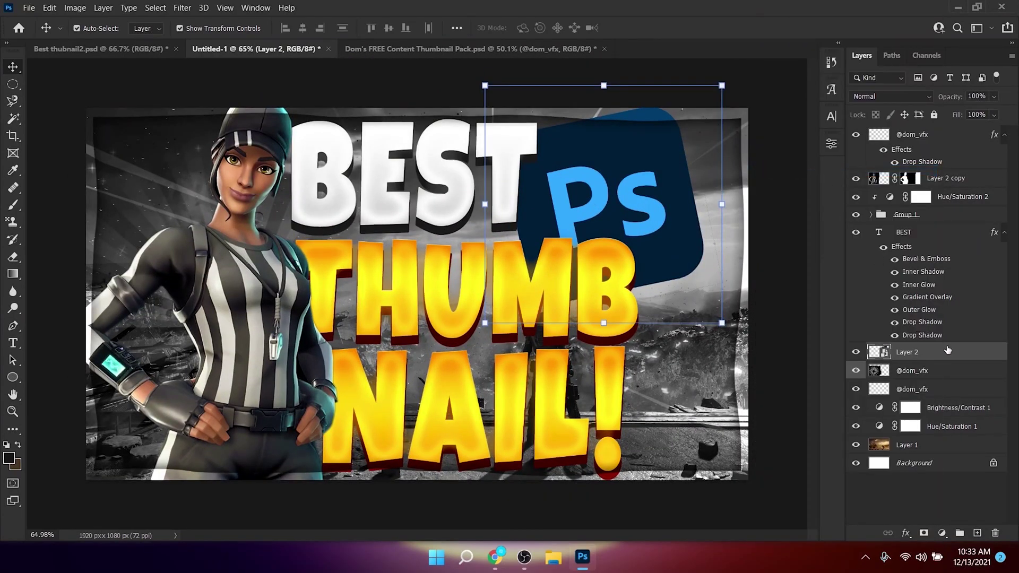
Give the Ps logo layer a blue #1884c8 inner glow at 52% opacity and 29 px size.
double_click(950, 351)
left_click_drag(489, 217, 964, 66)
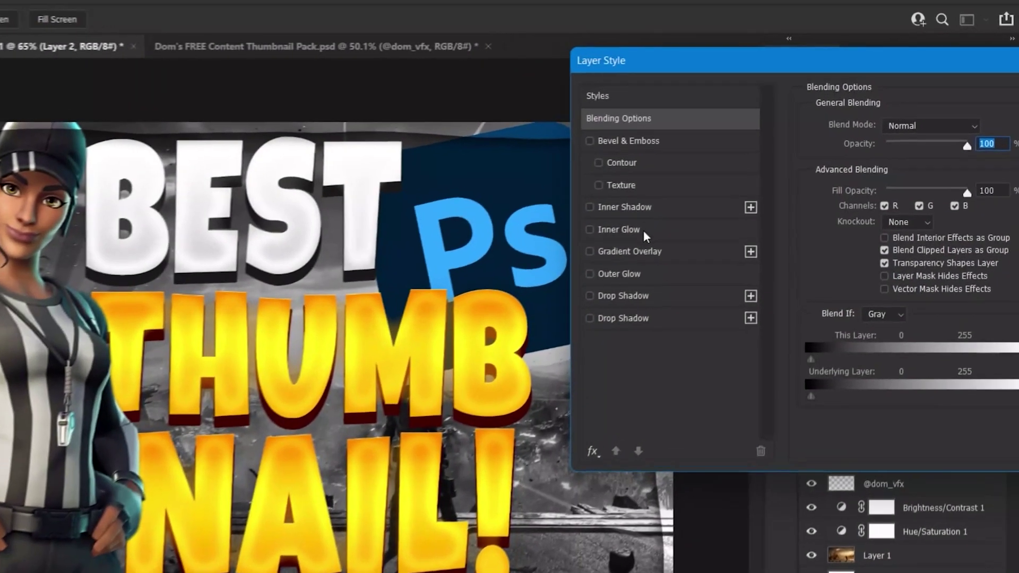
left_click(706, 191)
left_click(885, 156)
left_click_drag(799, 272, 793, 355)
left_click(747, 305)
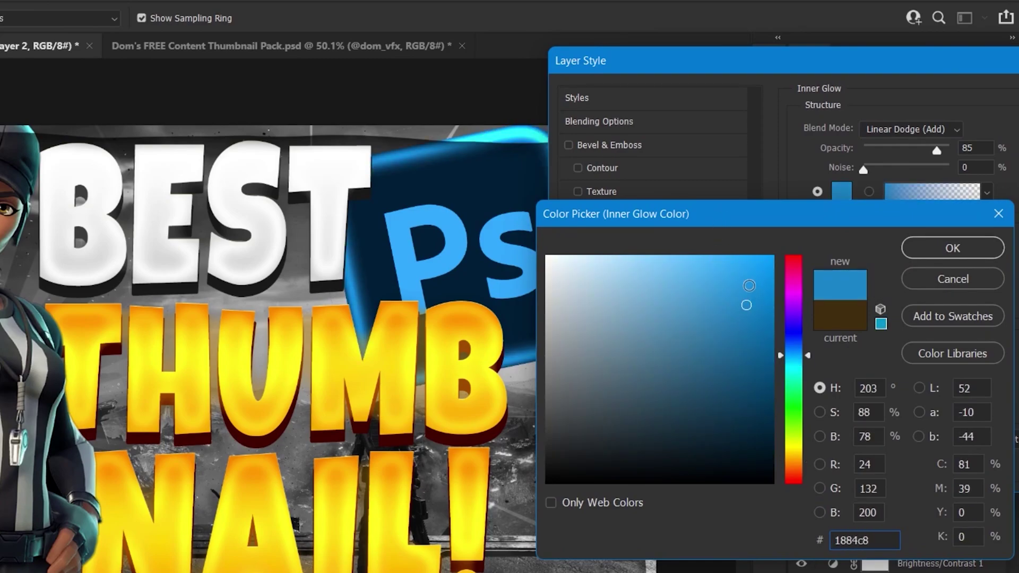
left_click(950, 254)
mouse_move(891, 308)
left_mouse_down()
mouse_move(868, 307)
mouse_move(880, 309)
left_mouse_up()
mouse_move(929, 155)
left_mouse_down()
mouse_move(898, 154)
mouse_move(910, 154)
left_mouse_up()
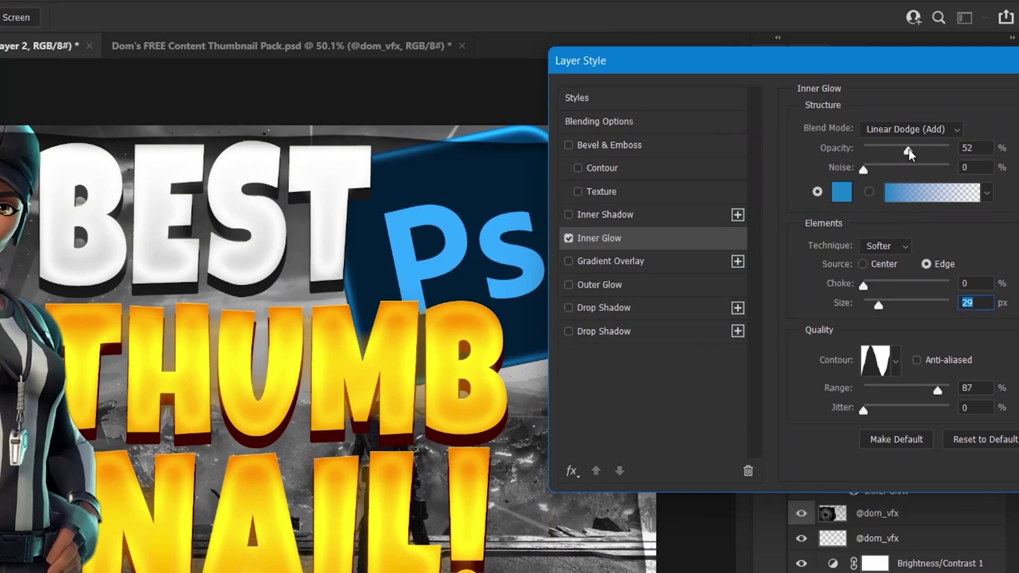
Add a black drop shadow with distance 0, spread 0, size about 65 px, then nudge the logo.
left_click(628, 331)
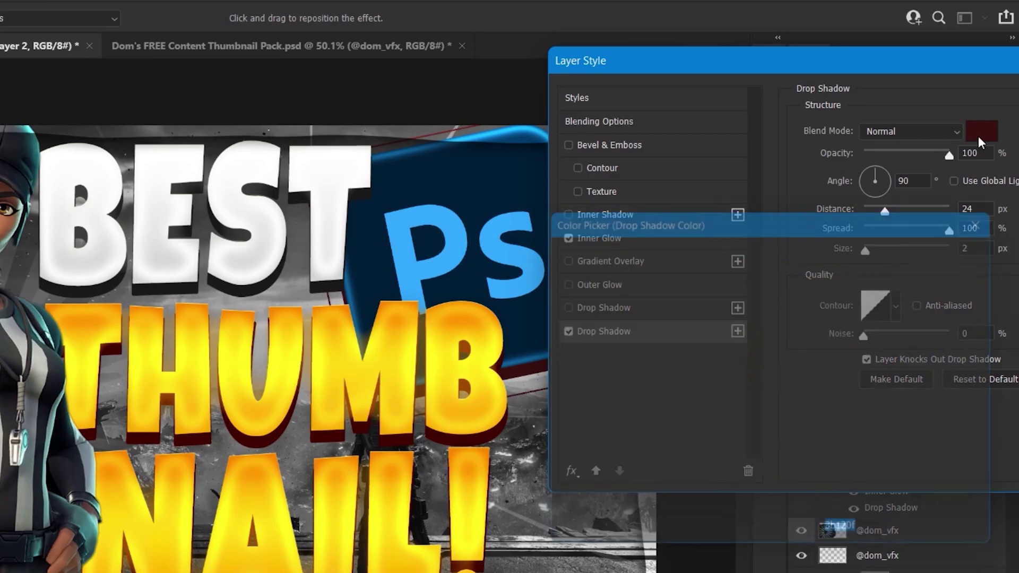
left_click(977, 139)
type("000000")
left_click(978, 249)
left_click_drag(948, 229, 864, 211)
left_click_drag(865, 249, 890, 248)
left_click_drag(674, 69, 639, 68)
left_click_drag(859, 247, 855, 241)
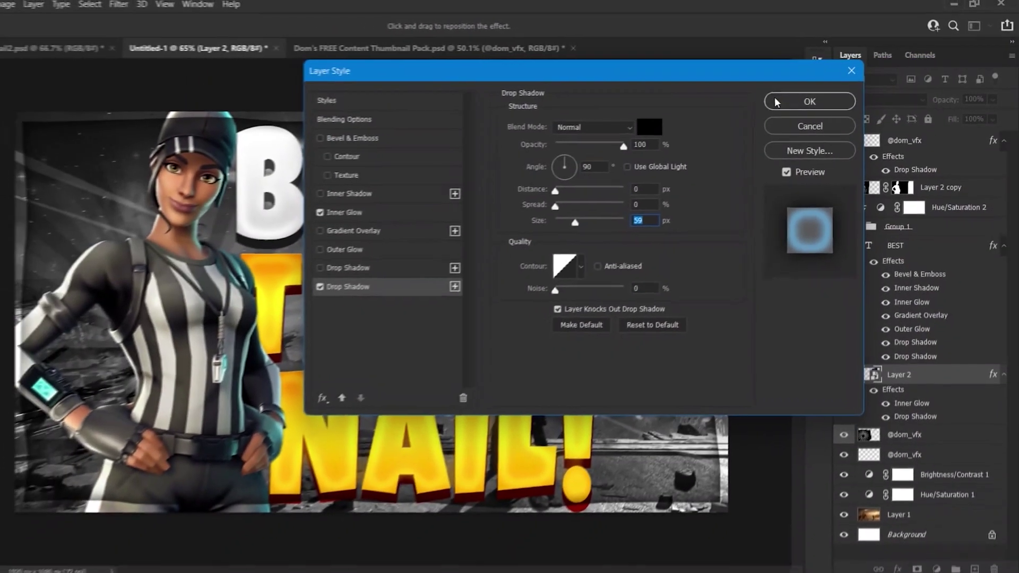
left_click(812, 100)
scroll(646, 210, "down", 2)
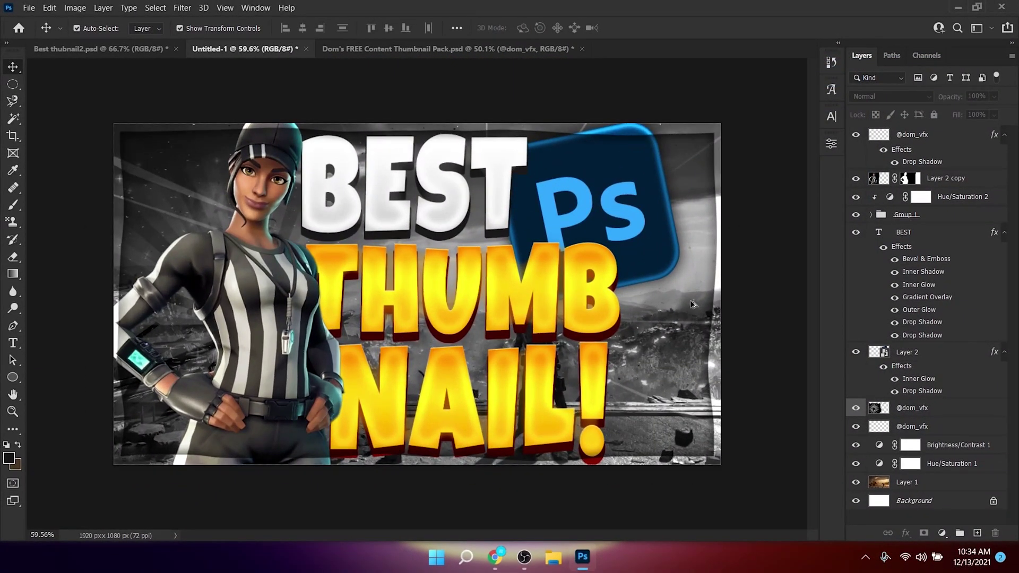
left_click_drag(646, 209, 656, 214)
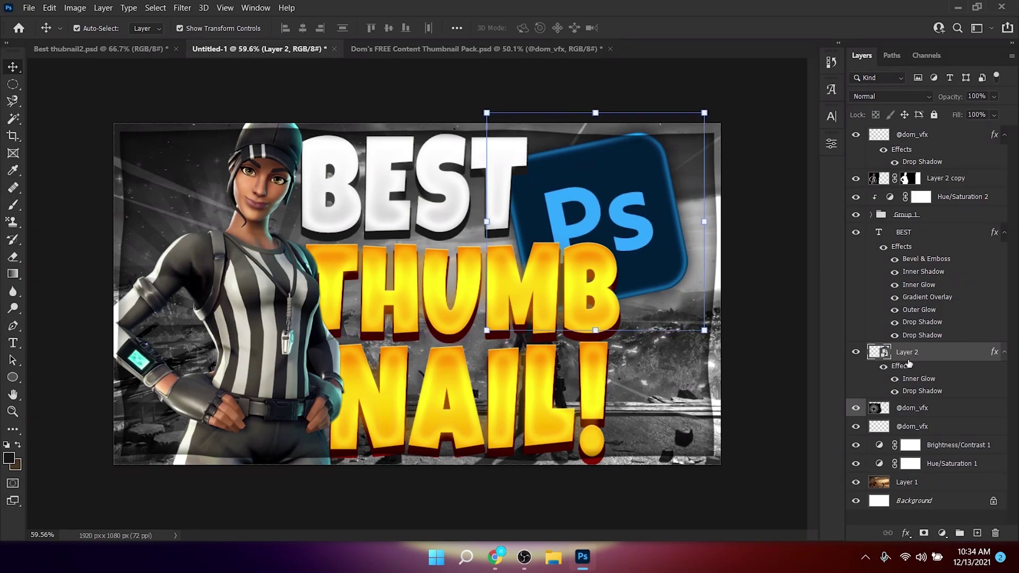
Convert the logo layer to a smart object and duplicate it with Linear Dodge (Add) blending.
right_click(934, 354)
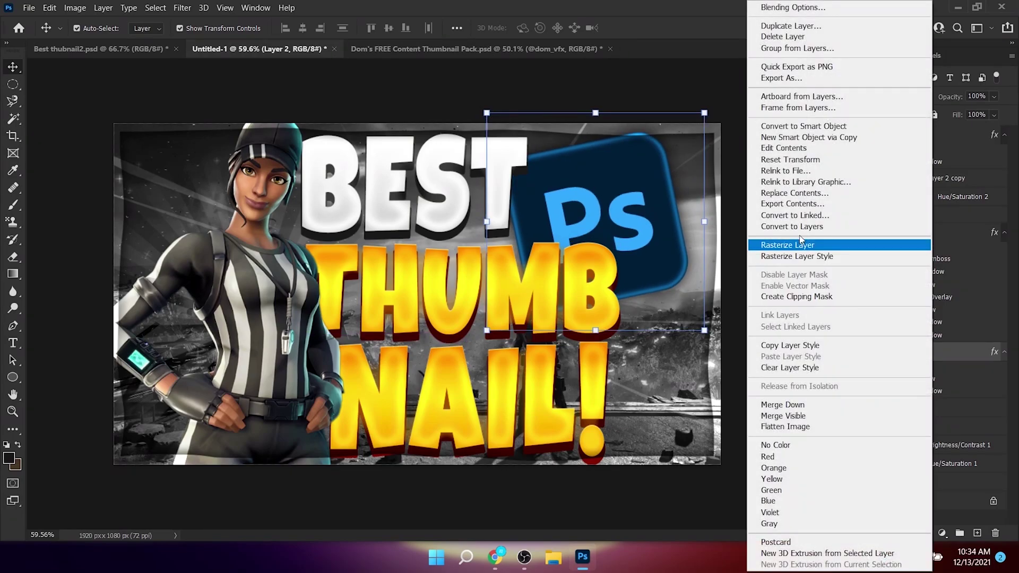
left_click(820, 128)
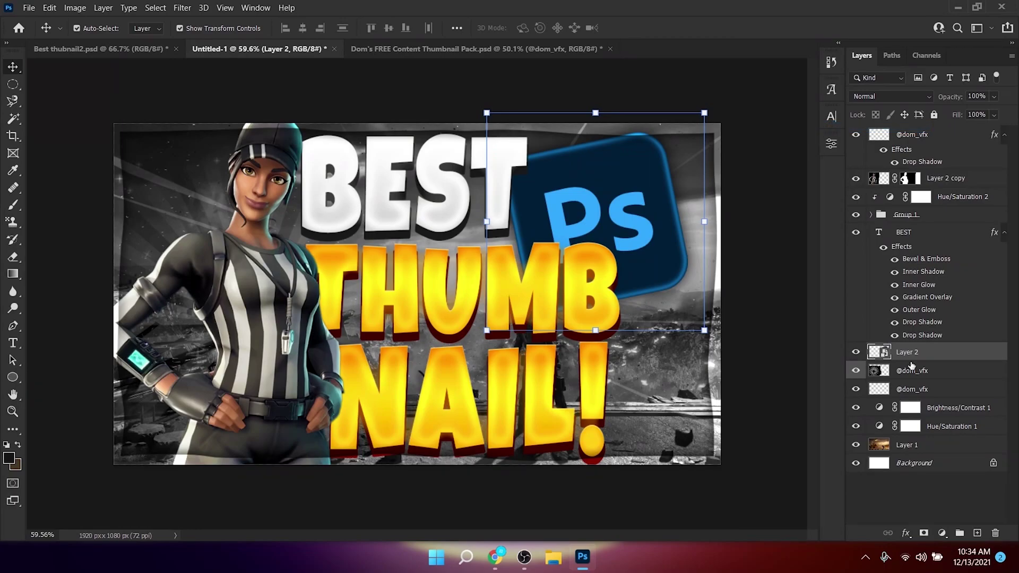
key("ctrl+j")
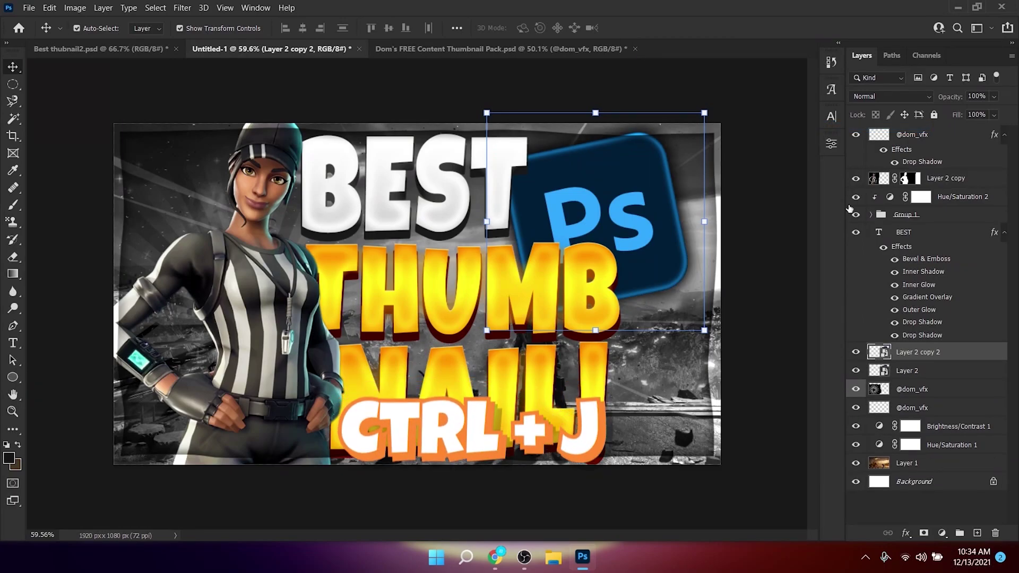
left_click(891, 96)
left_click(860, 271)
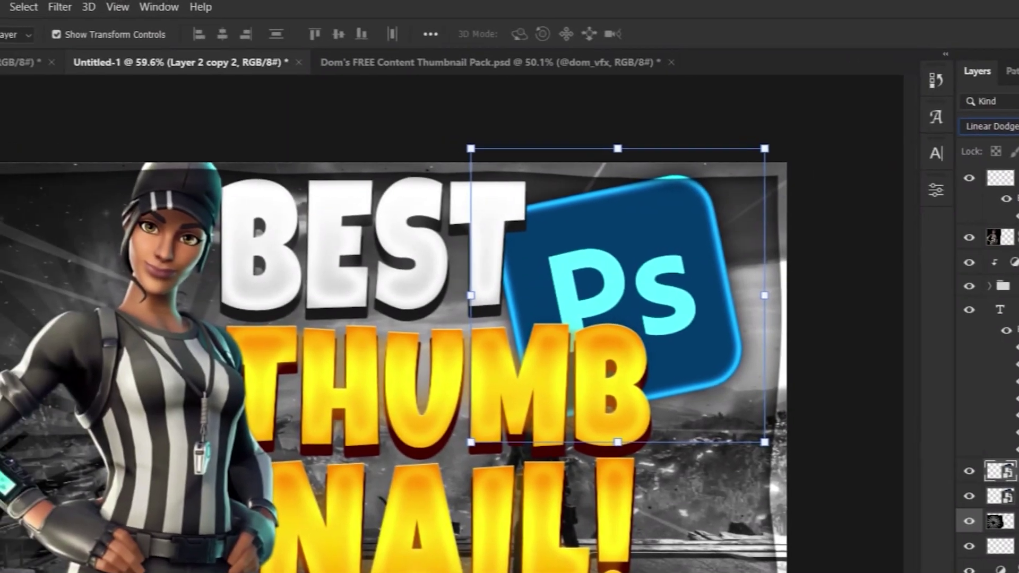
Apply a 30 px Gaussian Blur to the logo copy.
left_click(60, 7)
mouse_move(98, 220)
left_click(344, 288)
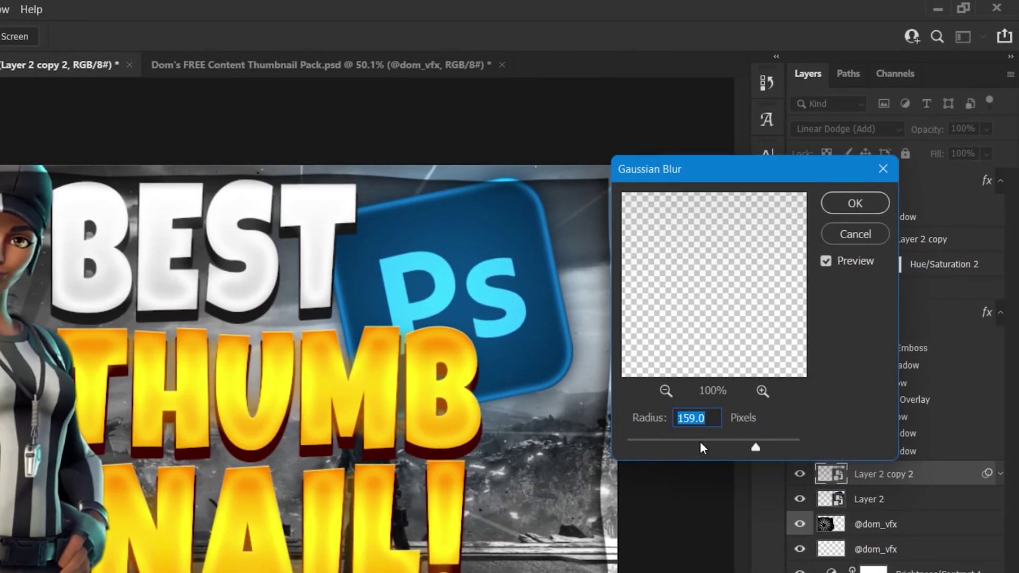
left_click(907, 444)
type("30")
key("Return")
Duplicate the blurred copy and reapply its blur with a smaller radius.
key("ctrl+j")
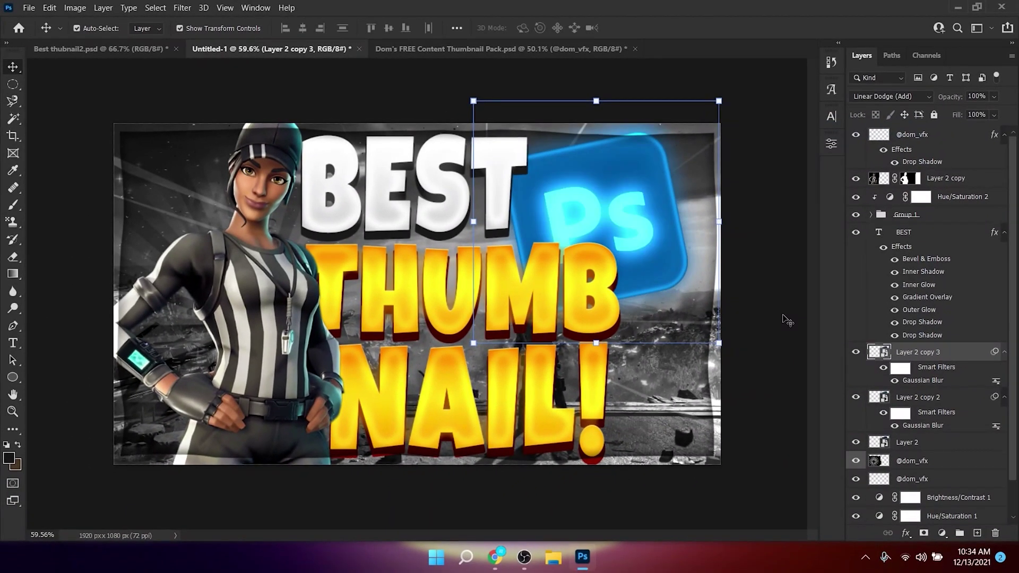
double_click(917, 381)
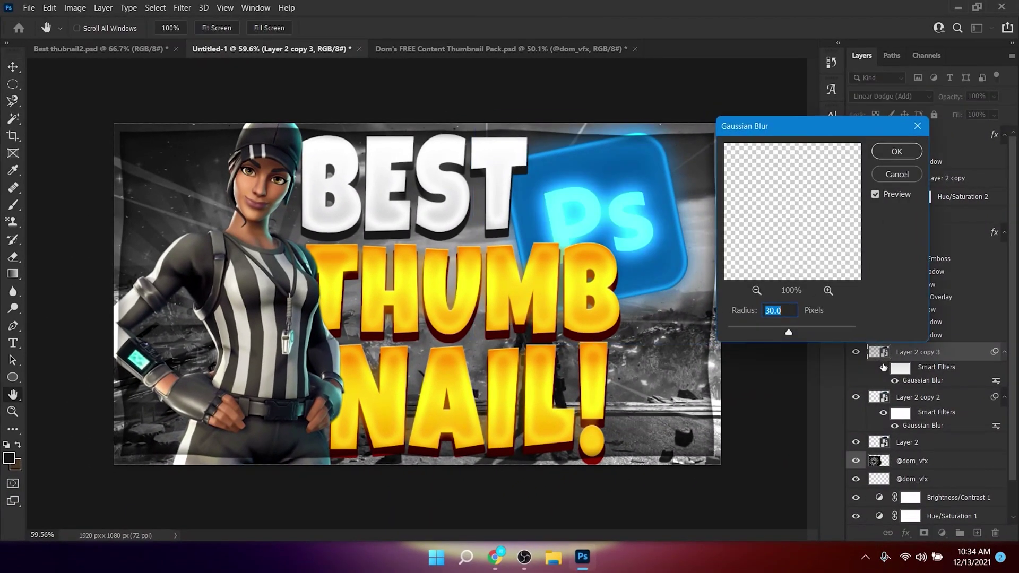
type("3")
left_click(892, 155)
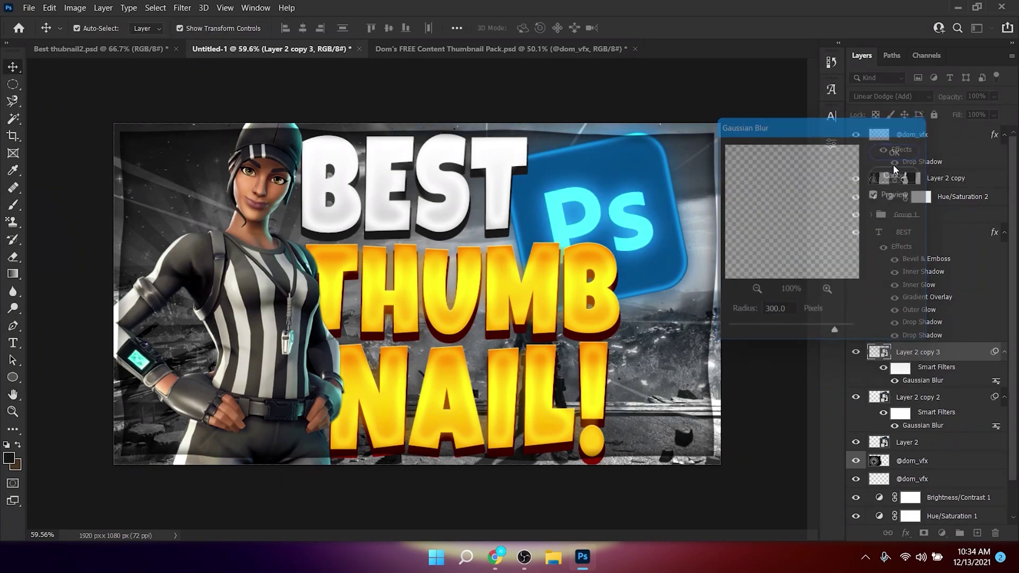
Set the first blurred logo copy to Color Dodge.
left_click(933, 393)
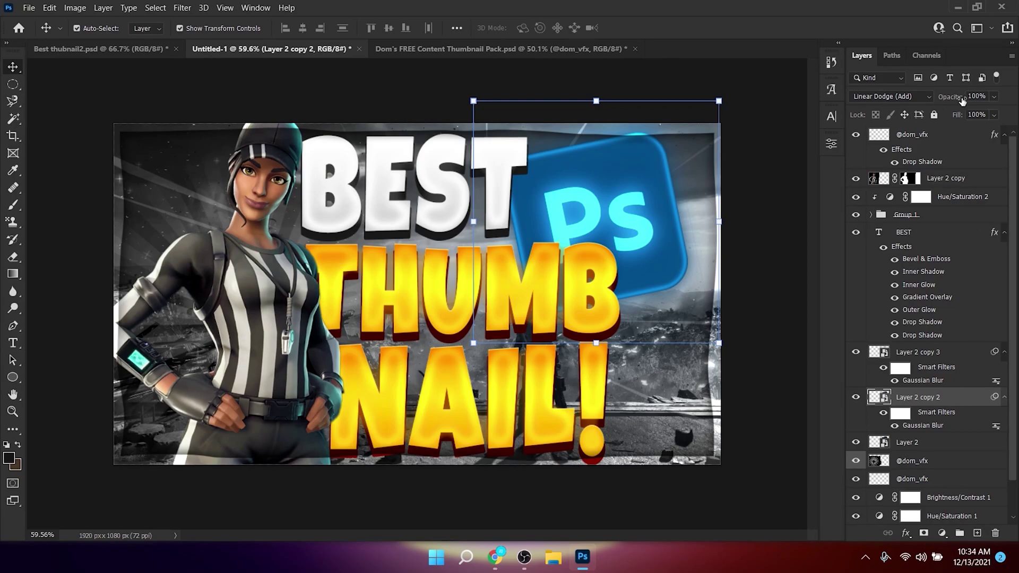
left_click(890, 96)
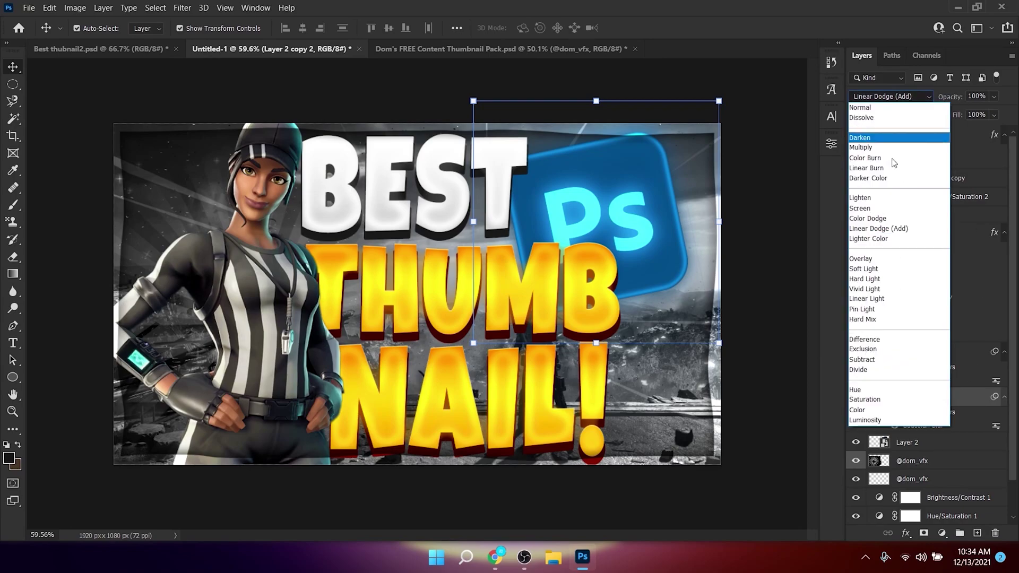
left_click(884, 219)
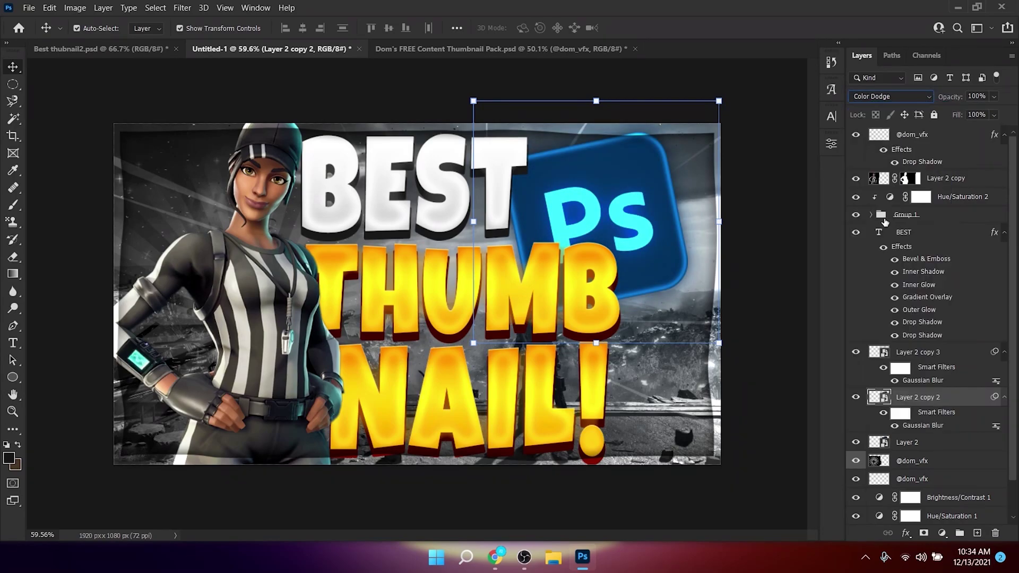
Group the three glow layers into Group 2 and raise Layer 2 copy 3 to 57% opacity.
left_click(923, 359)
left_click(921, 438, "shift")
key("ctrl+g")
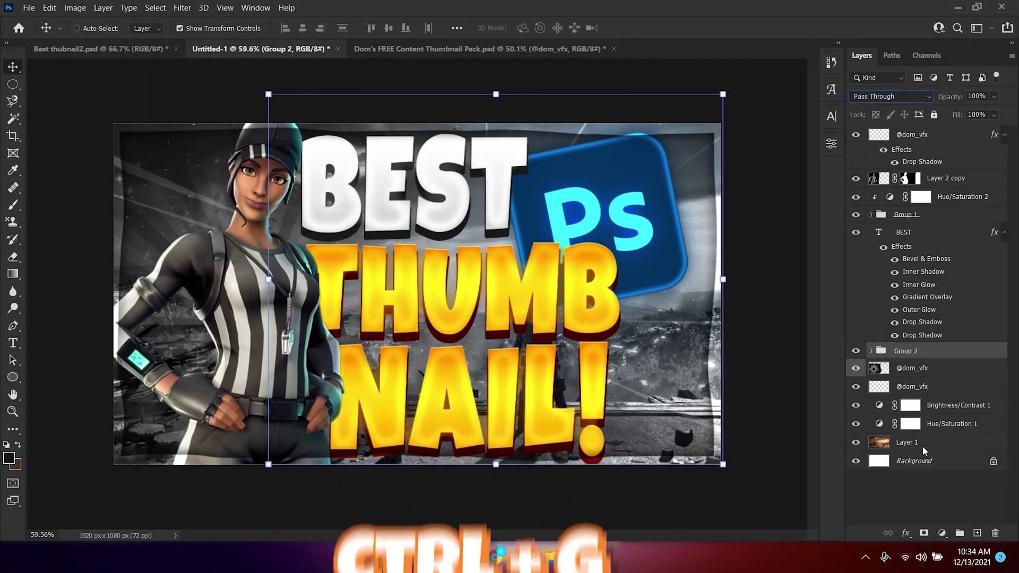
left_click(870, 350)
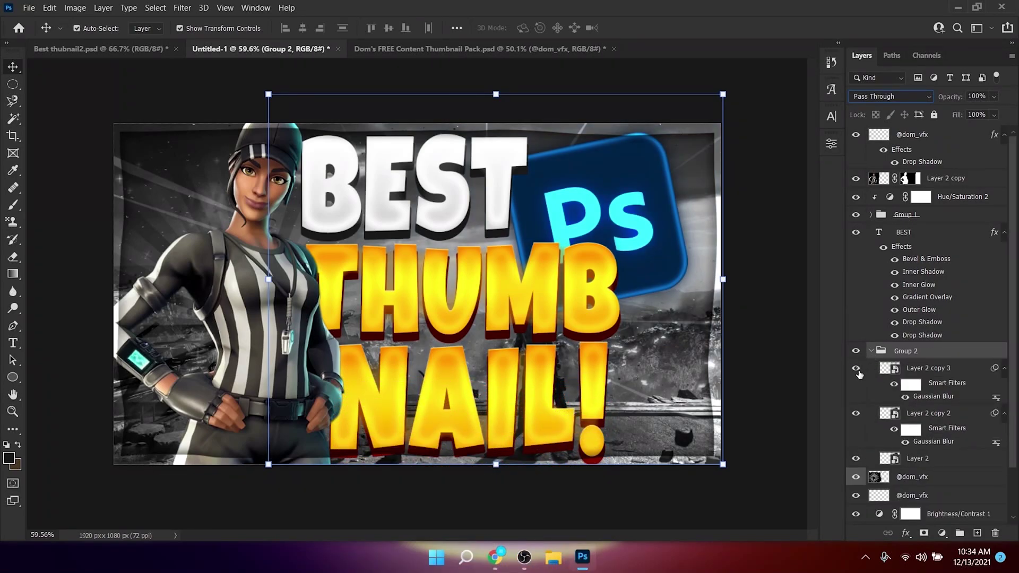
left_click(926, 370)
left_click_drag(973, 113, 982, 113)
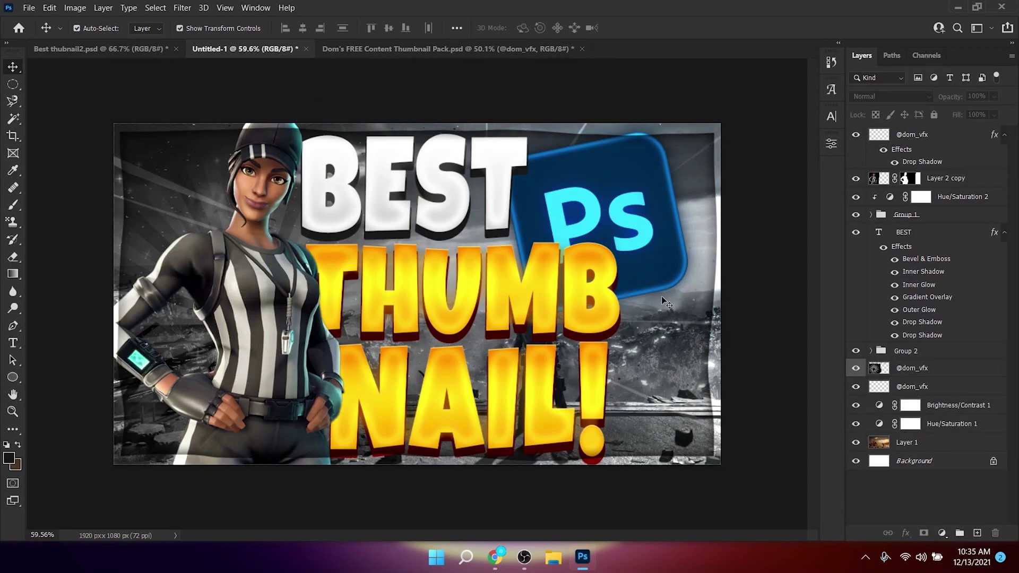
Place the black curved arrow image and rotate it to sweep down beside the Ps logo.
left_click_drag(552, 448, 349, 263)
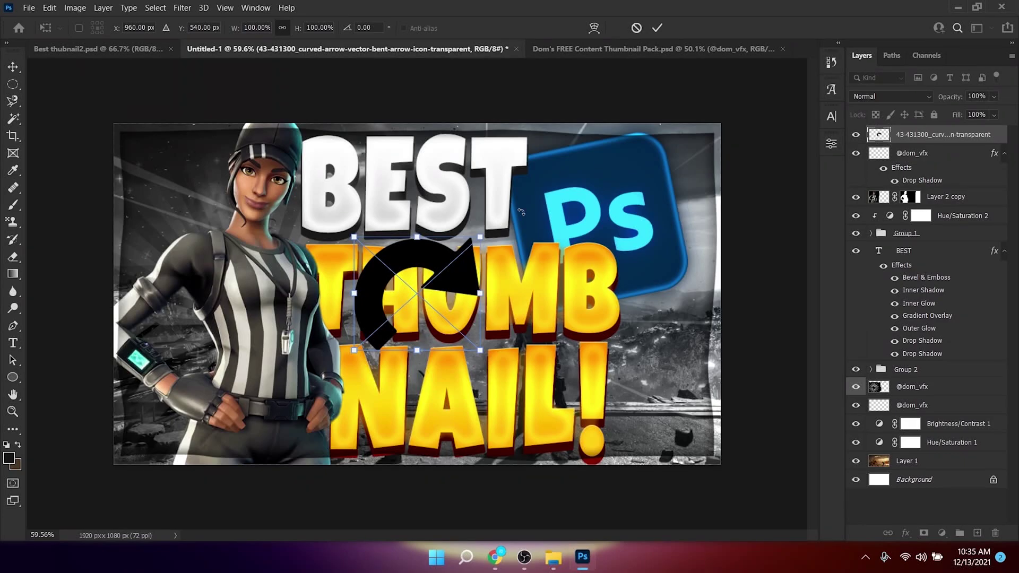
left_click_drag(516, 214, 484, 356)
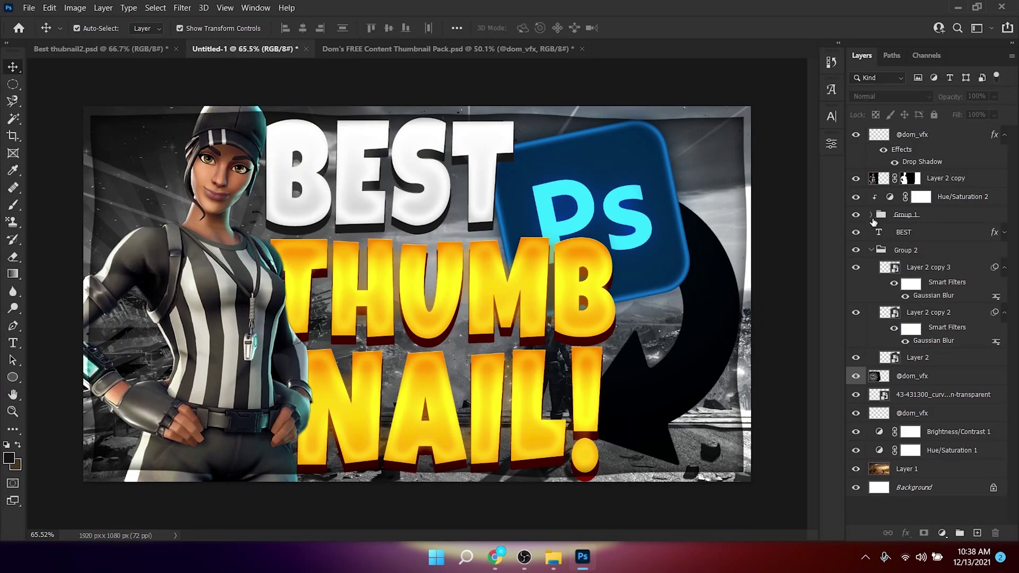
left_click(934, 395)
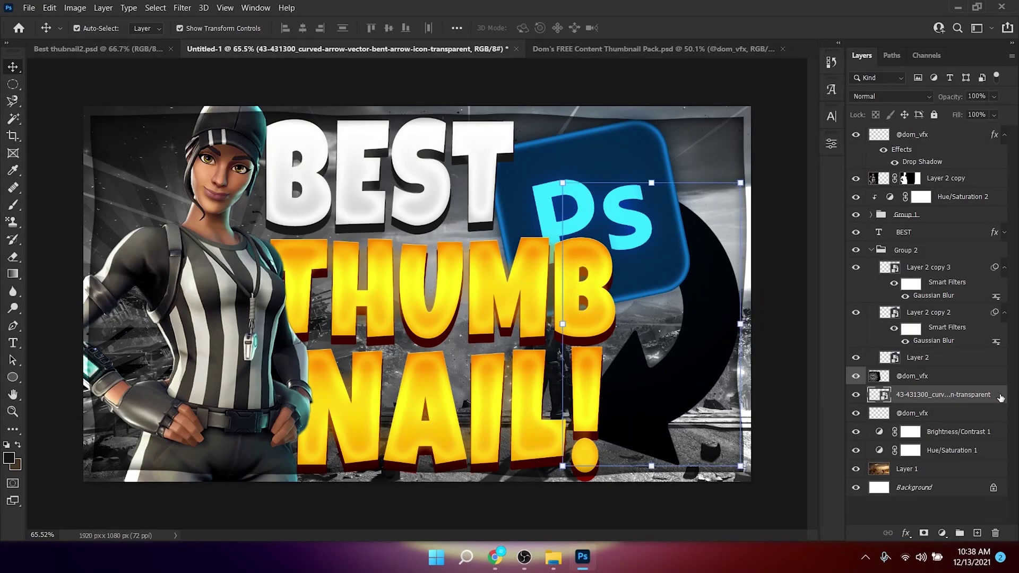
Apply the Gaming Glow text style to the arrow layer.
double_click(1000, 398)
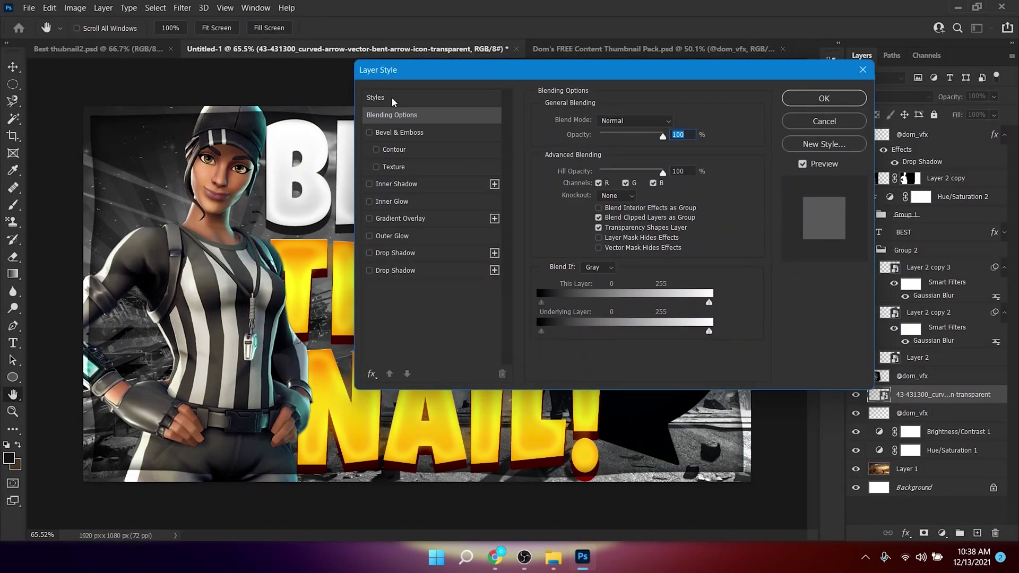
left_click(375, 98)
left_click(546, 241)
left_click(555, 260)
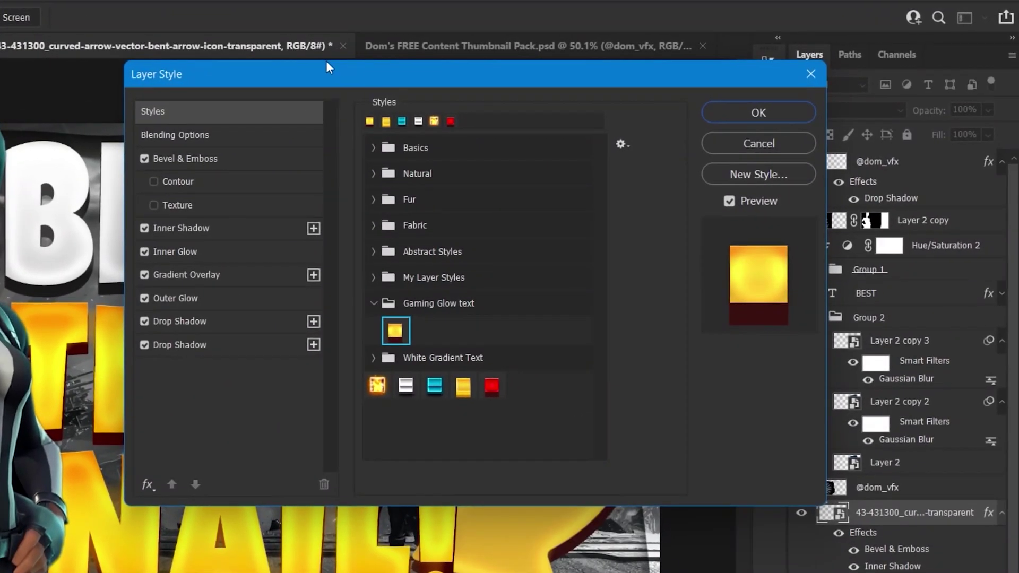
left_click_drag(329, 67, 766, 82)
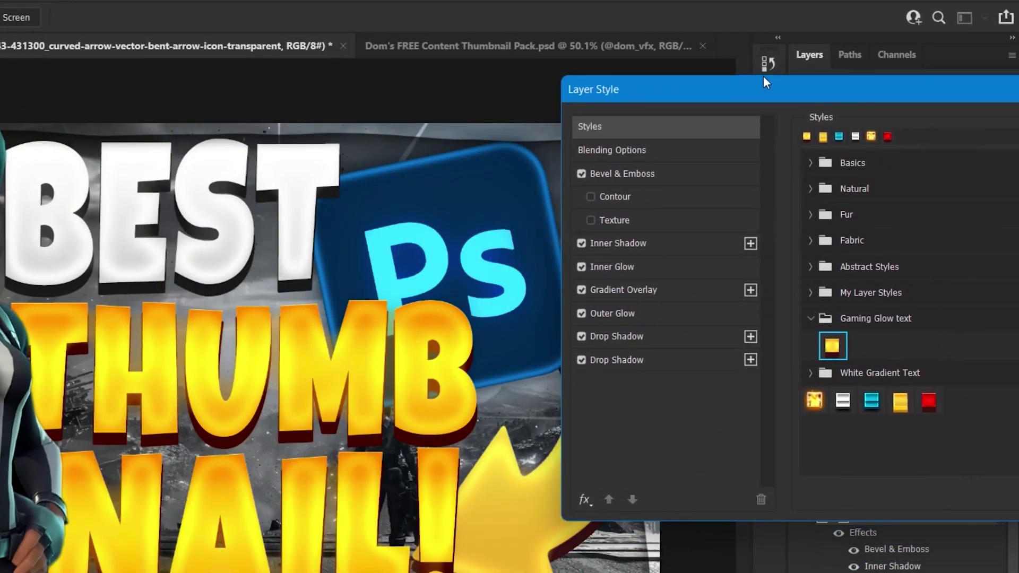
Switch the arrow's Gradient Overlay to the red gradient preset.
left_click(617, 289)
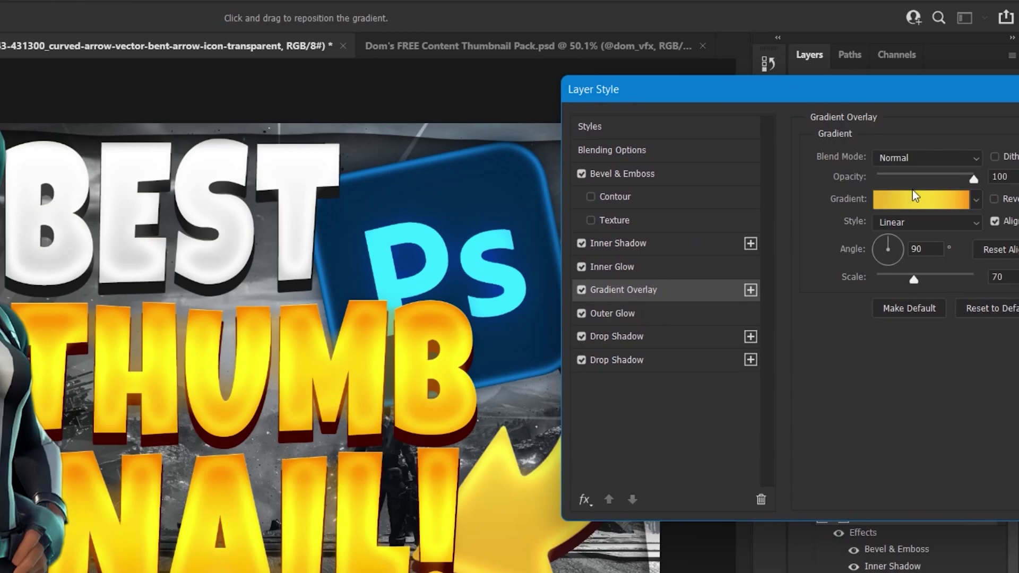
left_click(912, 192)
scroll(684, 175, "down", 8)
left_click(702, 229)
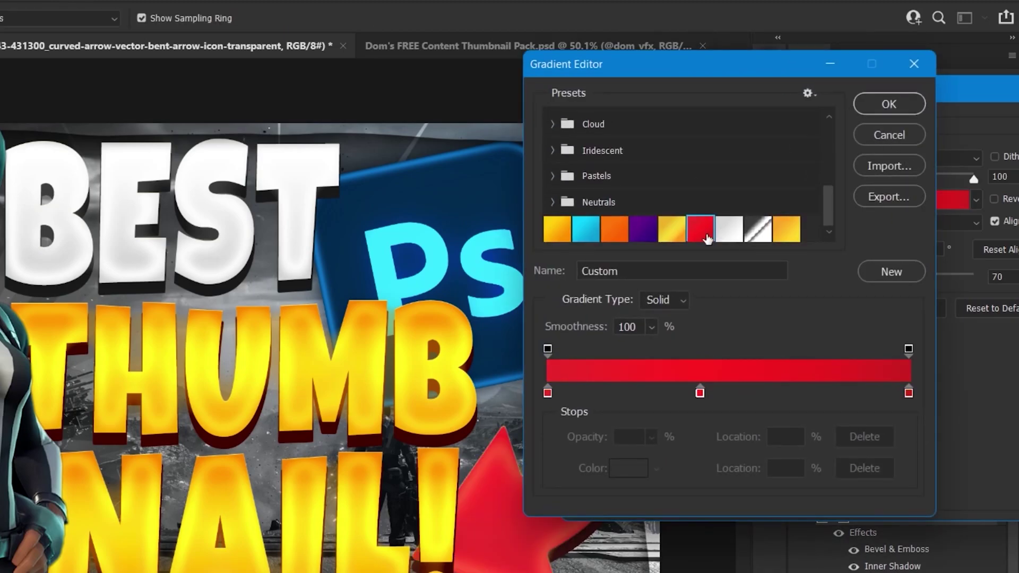
key("Return")
Disable the arrow's Outer Glow while keeping Inner Glow enabled.
left_click(581, 313)
left_click(585, 336)
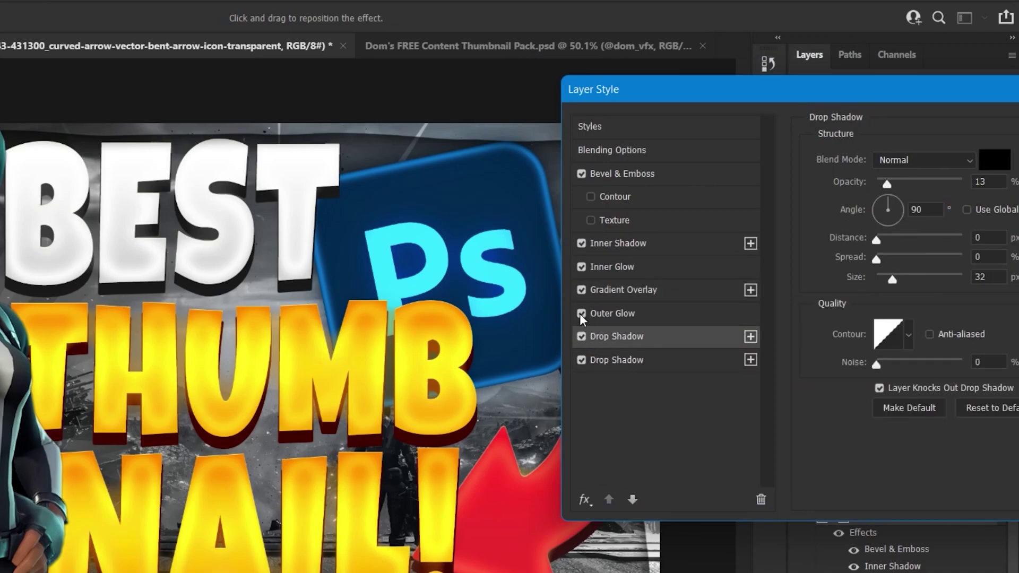
left_click(625, 315)
left_click(581, 314)
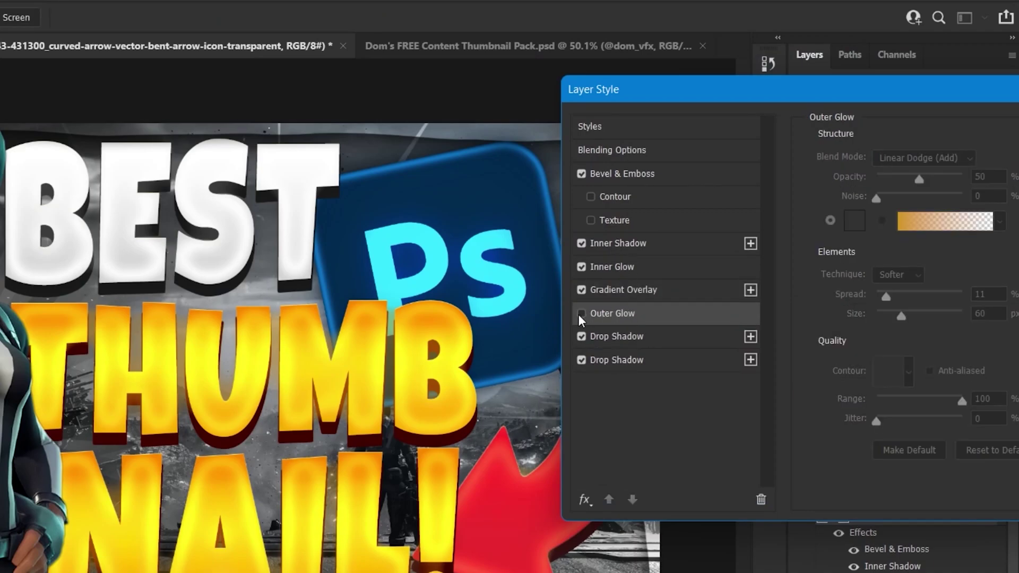
left_click(581, 267)
left_click(582, 267)
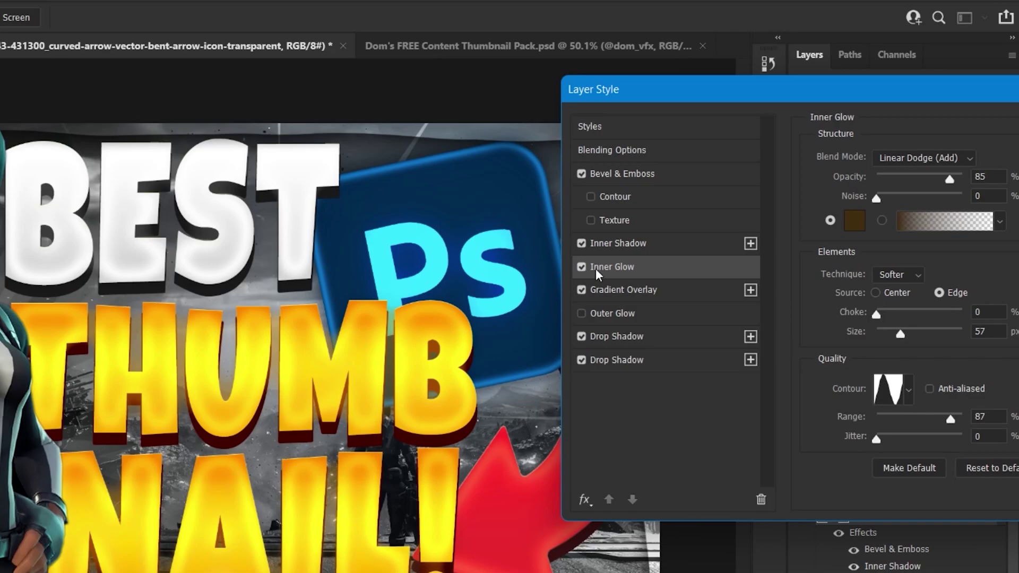
Set the Inner Glow to dark red #850101 with Soft Light blending and apply the style.
left_click(856, 222)
left_click(793, 257)
left_click_drag(735, 298, 771, 364)
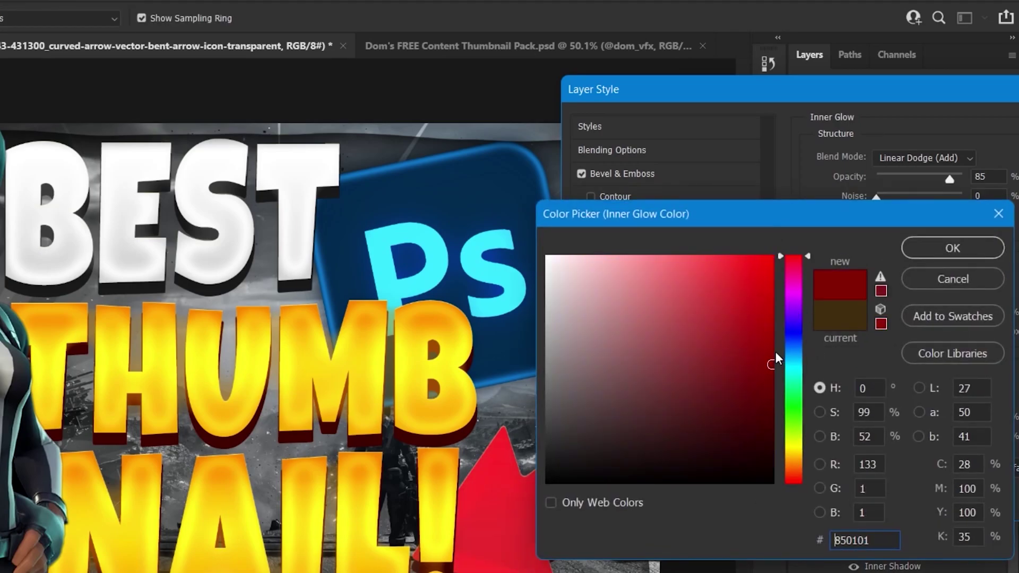
left_click(952, 248)
left_click(926, 158)
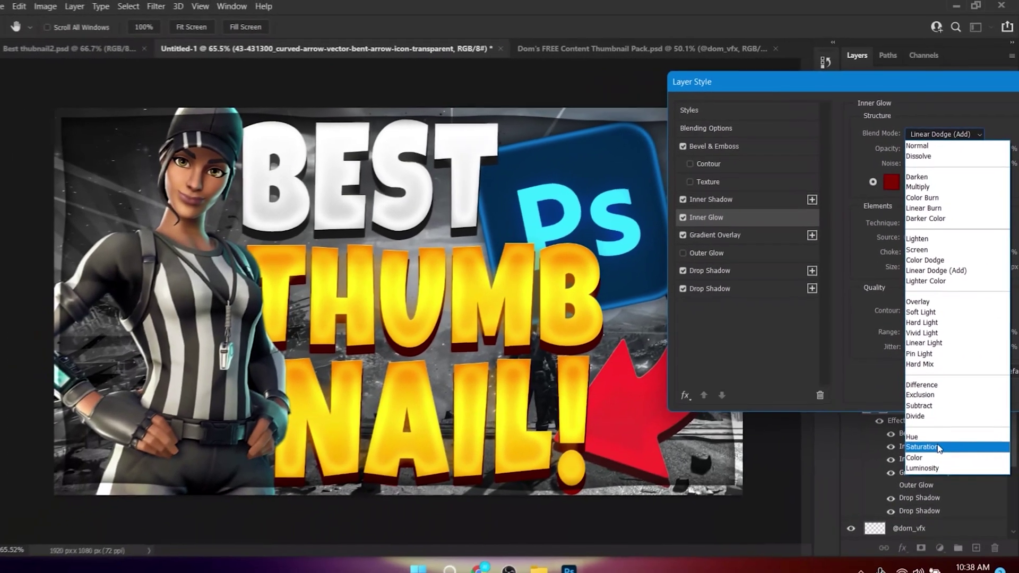
left_click(921, 312)
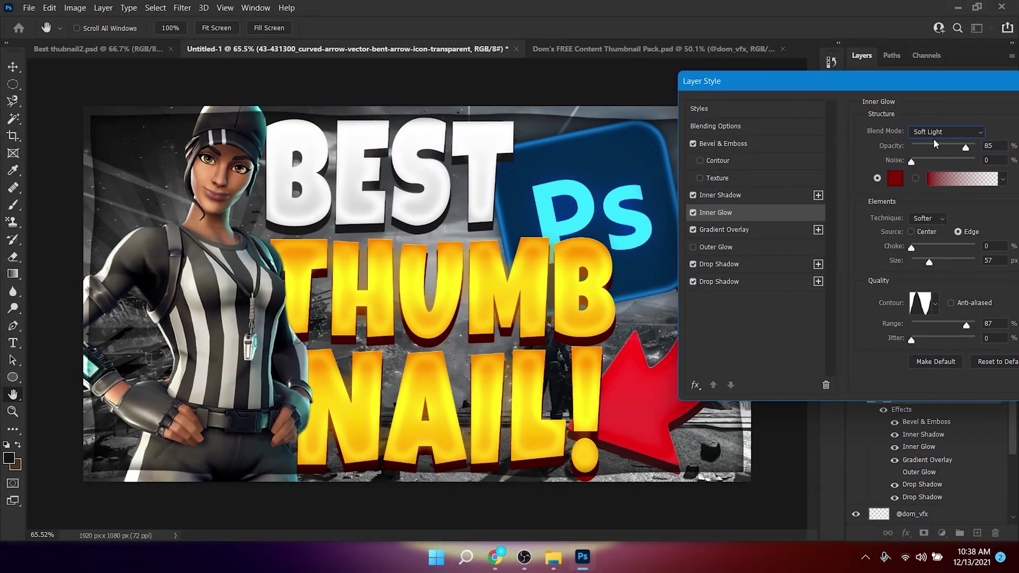
left_click_drag(897, 90, 578, 87)
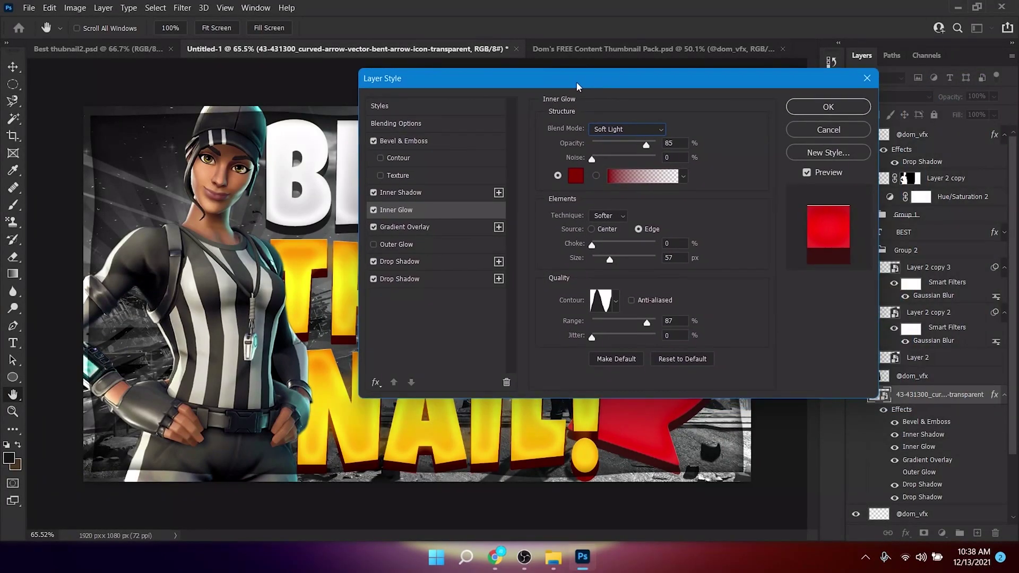
left_click_drag(474, 83, 595, 61)
left_click(937, 83)
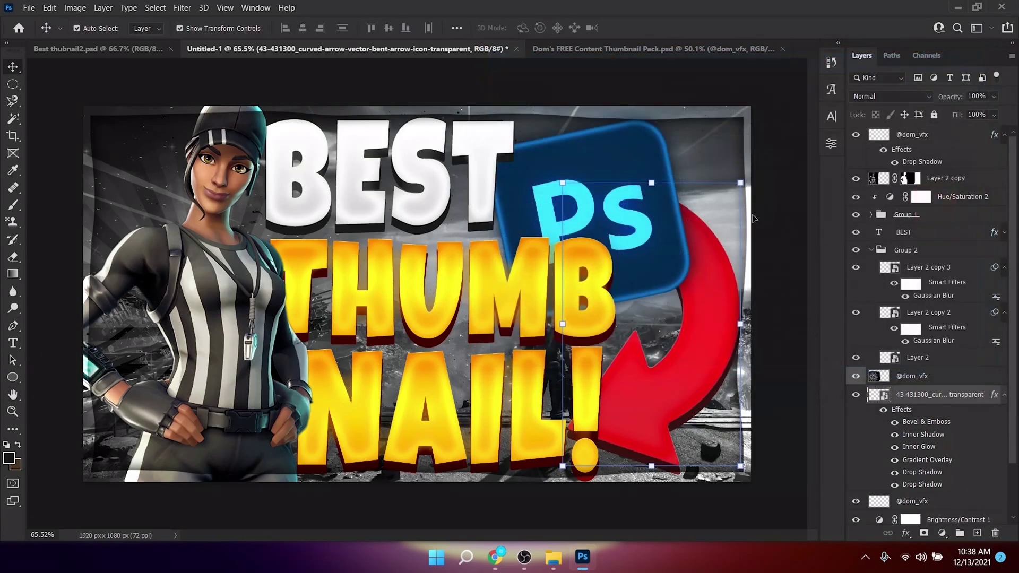
left_click(768, 201)
scroll(657, 364, "down", 3)
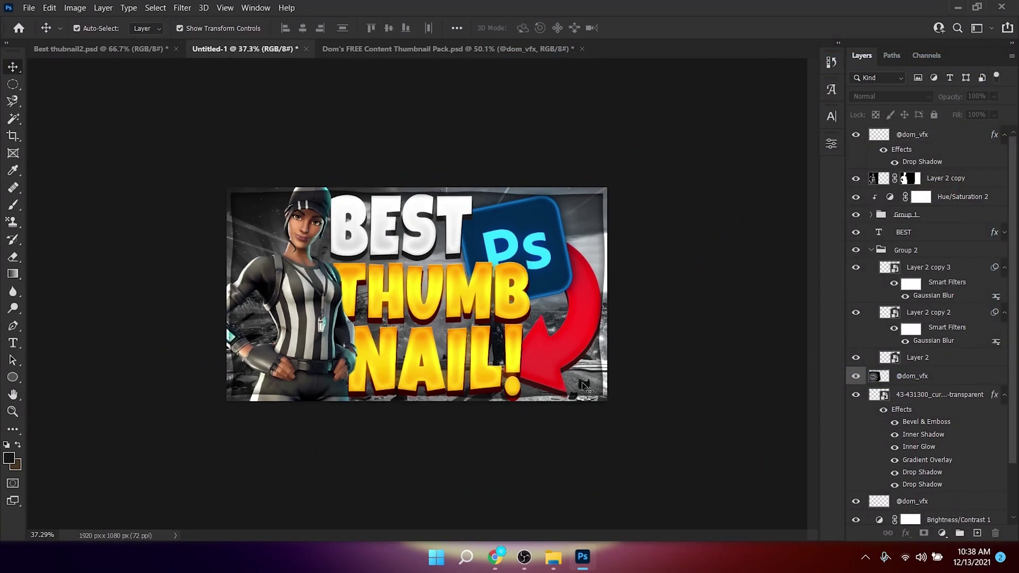
scroll(658, 361, "up", 3)
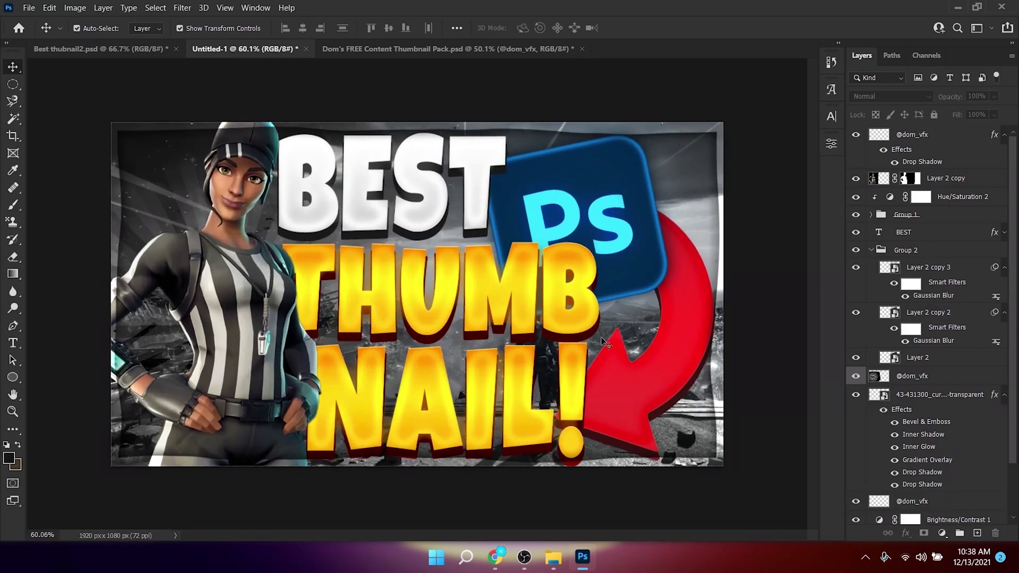
left_click(661, 364)
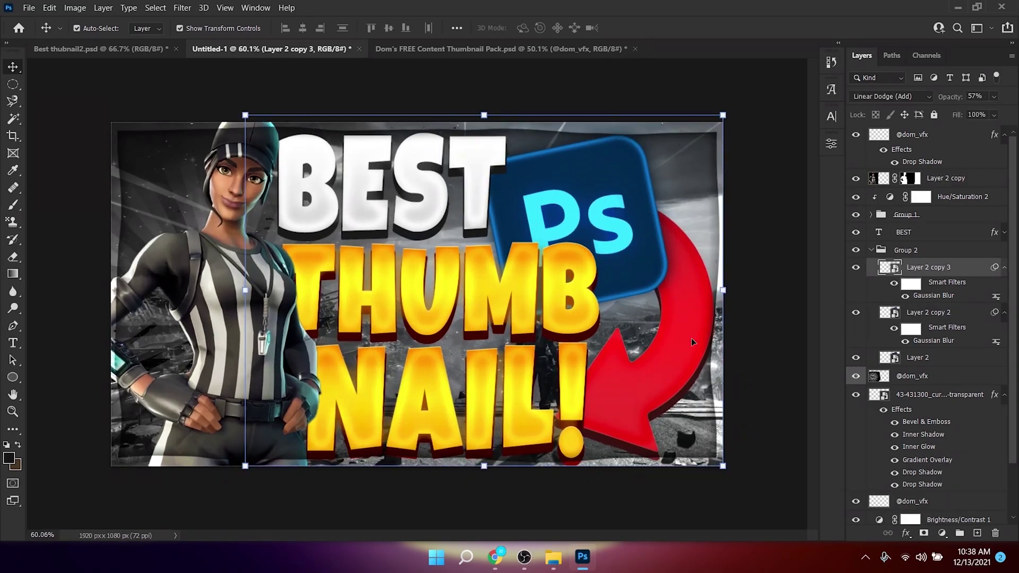
left_click(870, 250)
left_click(920, 289)
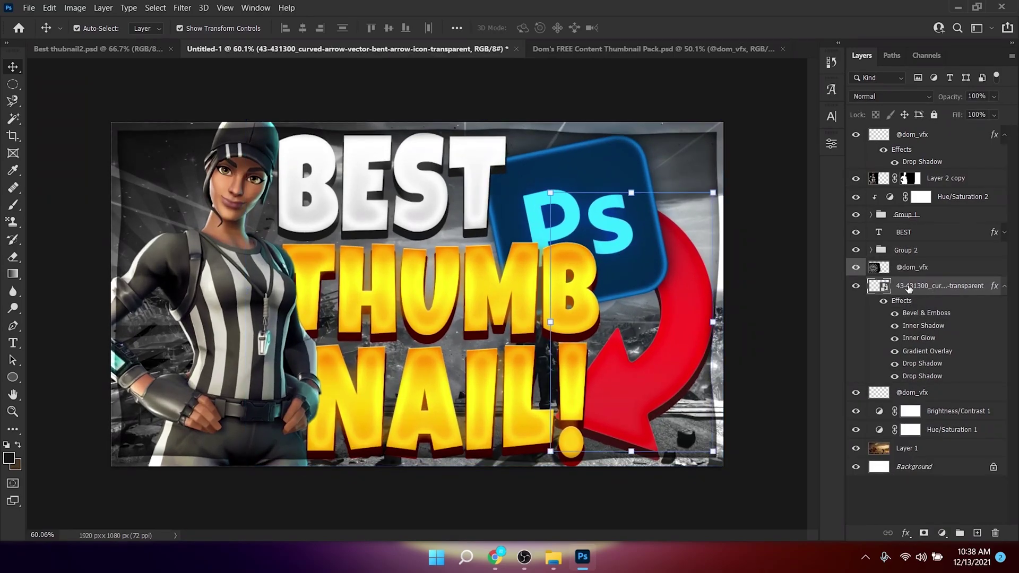
Convert the arrow to a smart object, group it as Group 3, and add a Linear Dodge (Add) copy.
right_click(908, 288)
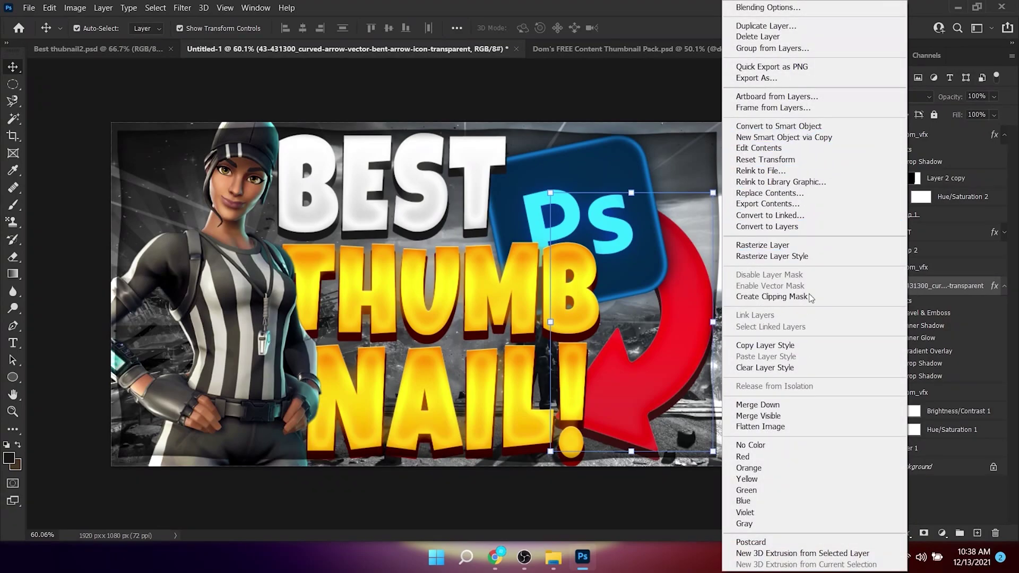
left_click(808, 128)
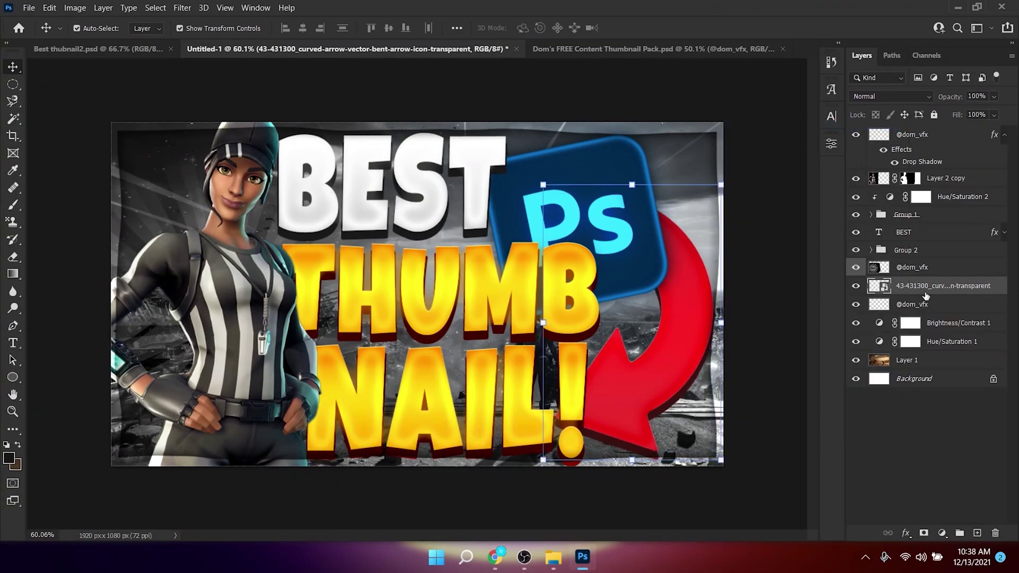
key("ctrl+g")
left_click(949, 303)
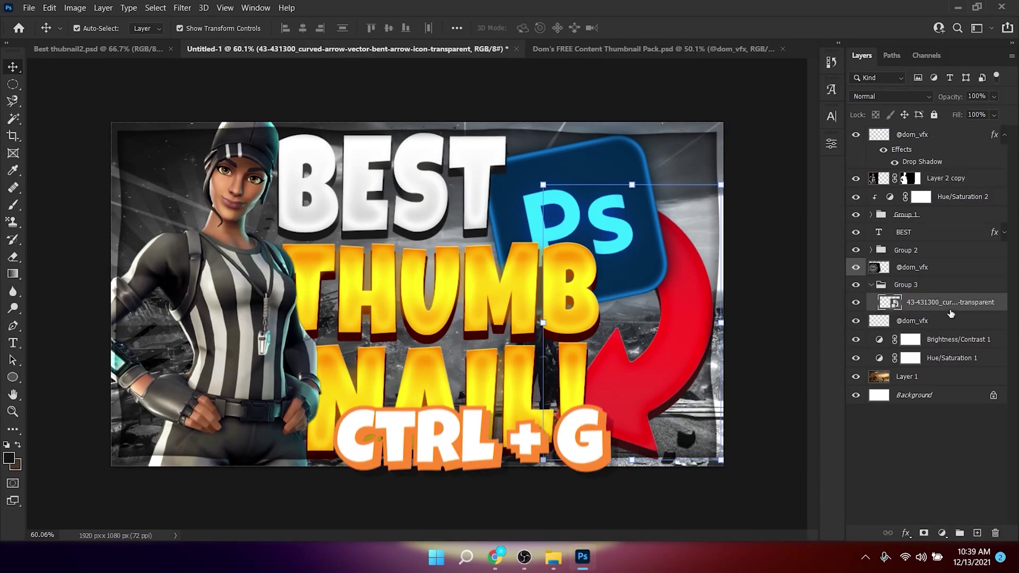
key("ctrl+j")
left_click(880, 95)
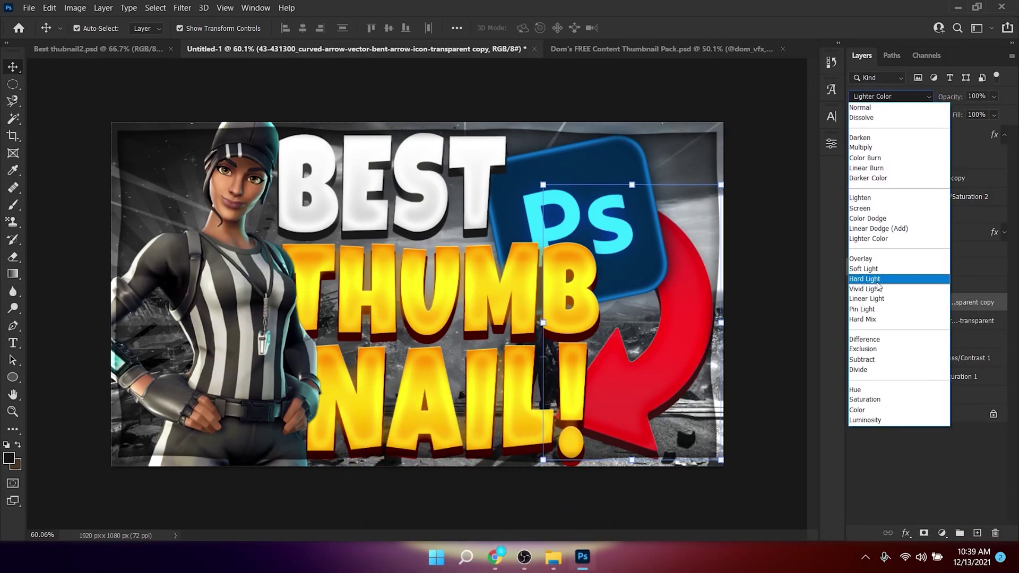
left_click(879, 232)
Blur the arrow copy with a 64 px Gaussian Blur.
left_click(182, 8)
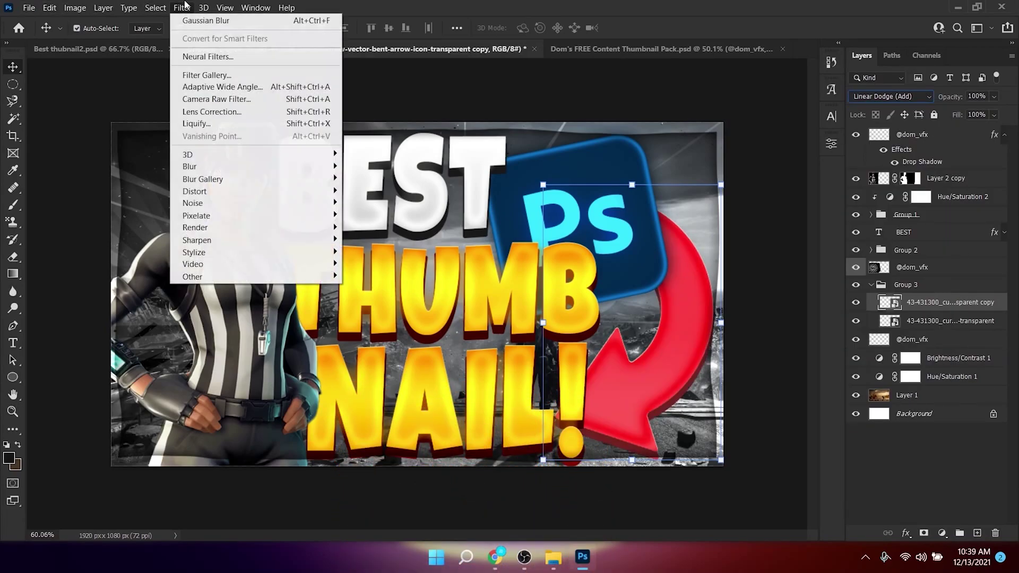
mouse_move(212, 166)
left_click(397, 216)
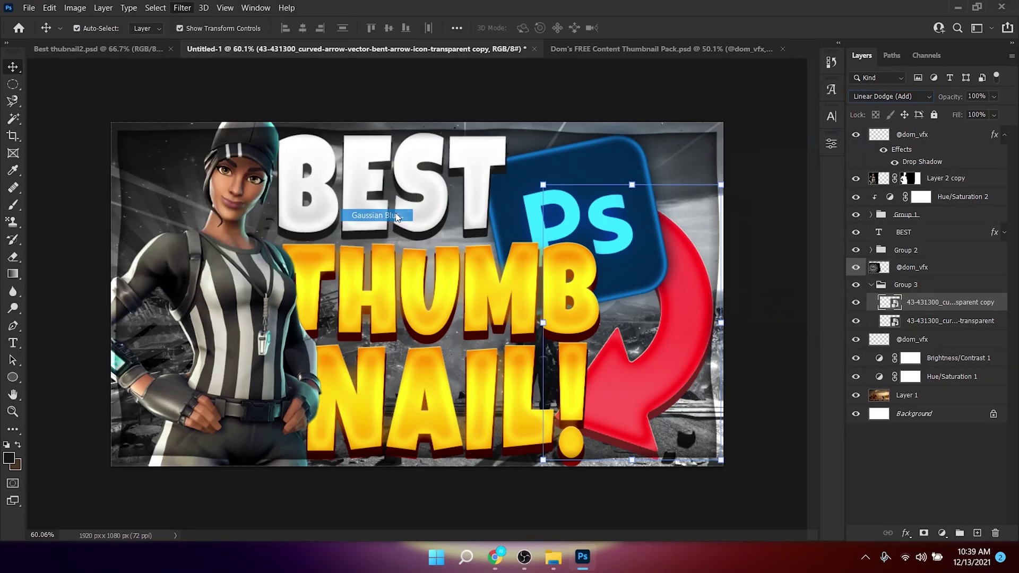
left_click_drag(790, 329, 802, 330)
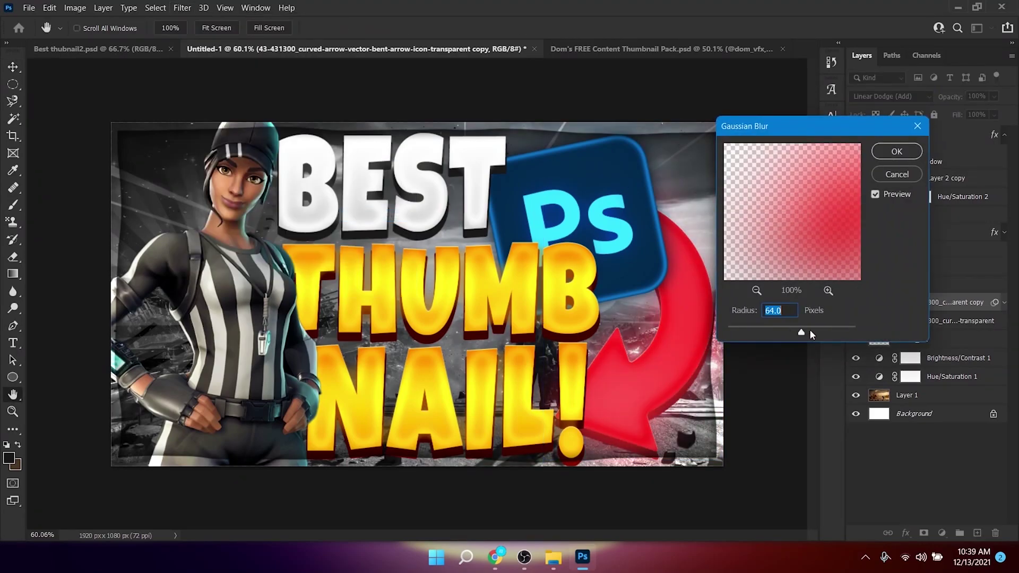
left_click(896, 151)
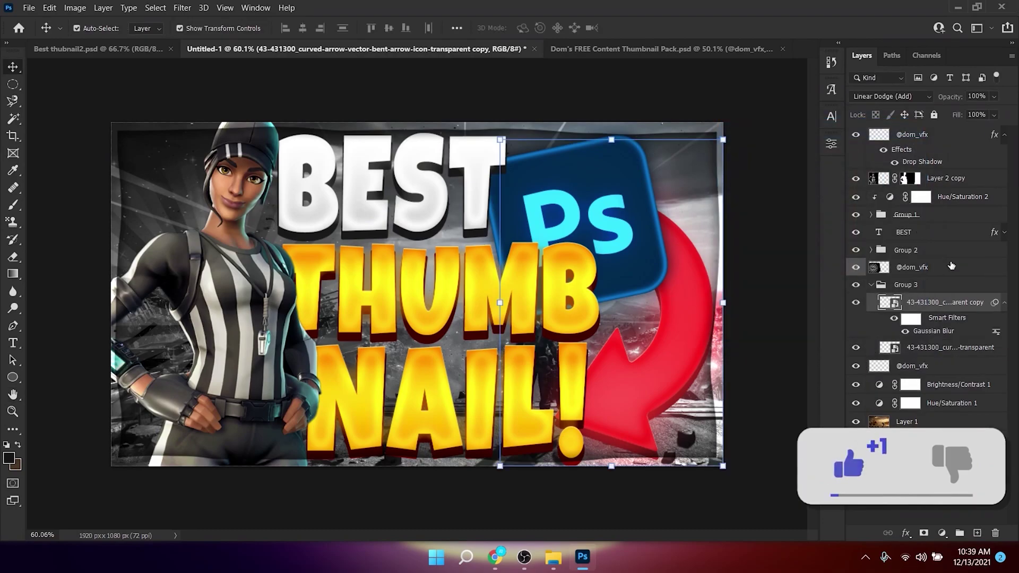
Raise the second arrow copy's blur to 133 px and set it to Linear Dodge (Add).
double_click(934, 331)
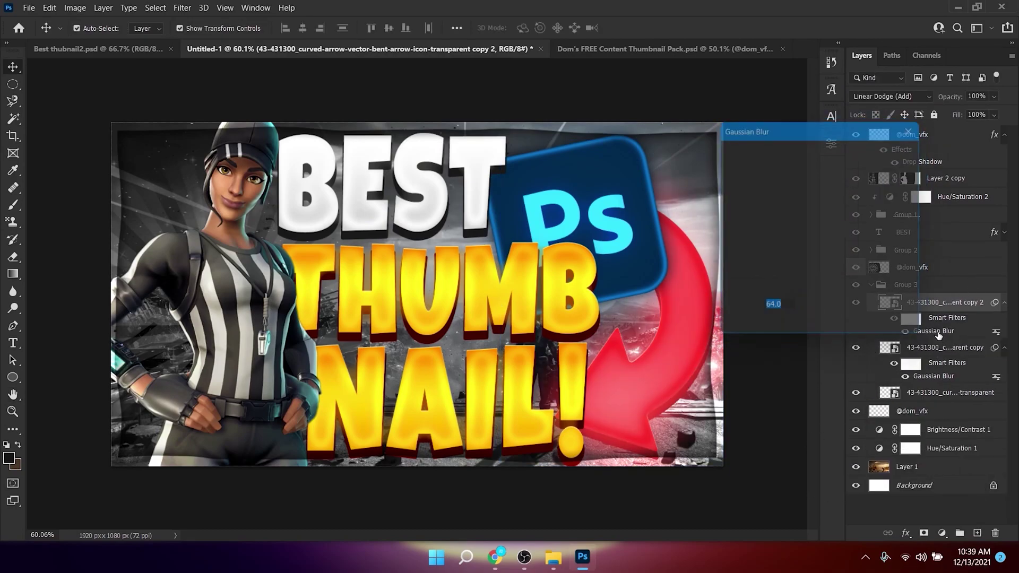
left_click_drag(804, 330, 826, 333)
left_click(896, 151)
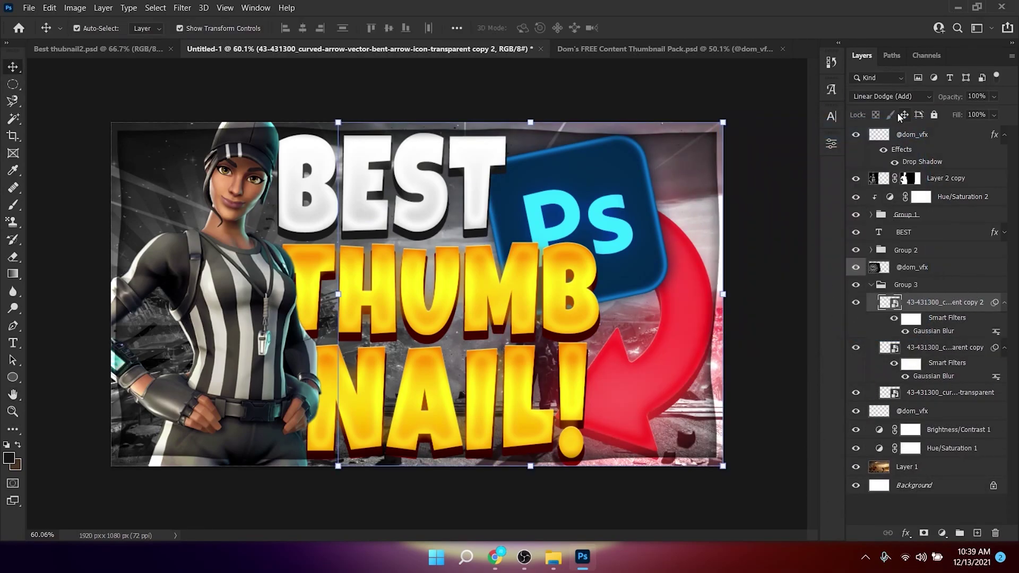
left_click(897, 98)
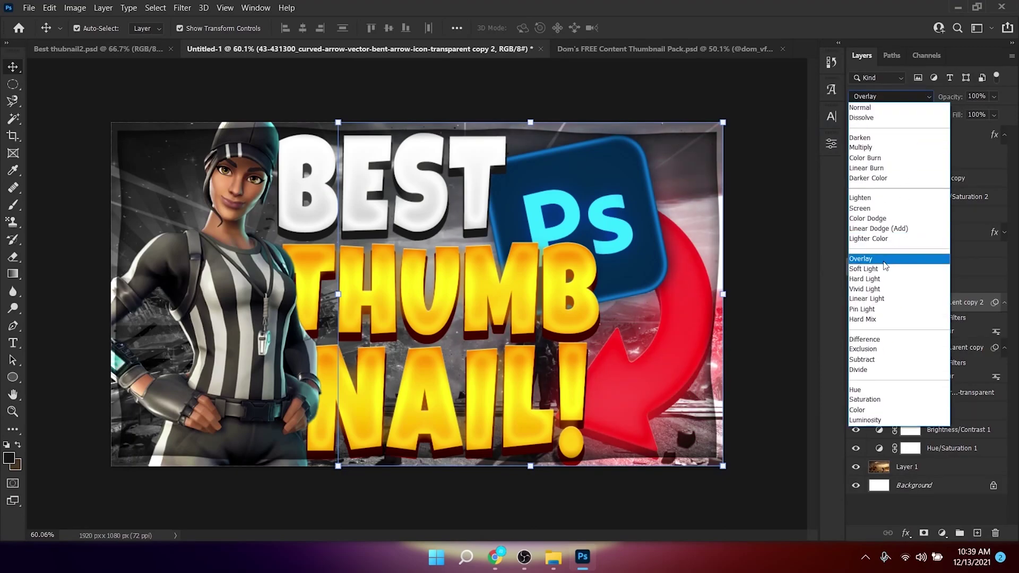
left_click(888, 229)
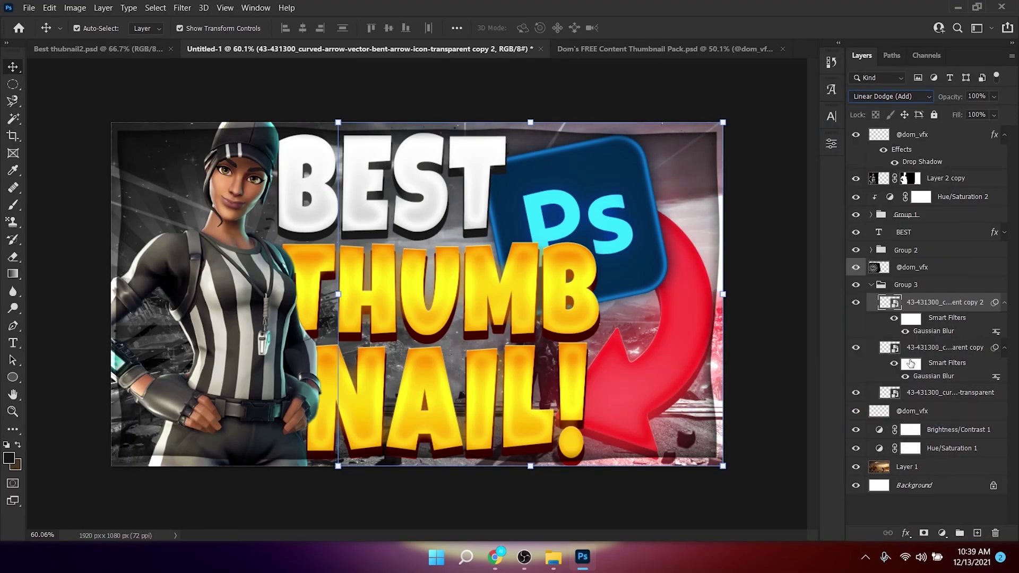
Set the other blurred arrow copy to Overlay at 28% opacity and collapse Group 3.
left_click(914, 350)
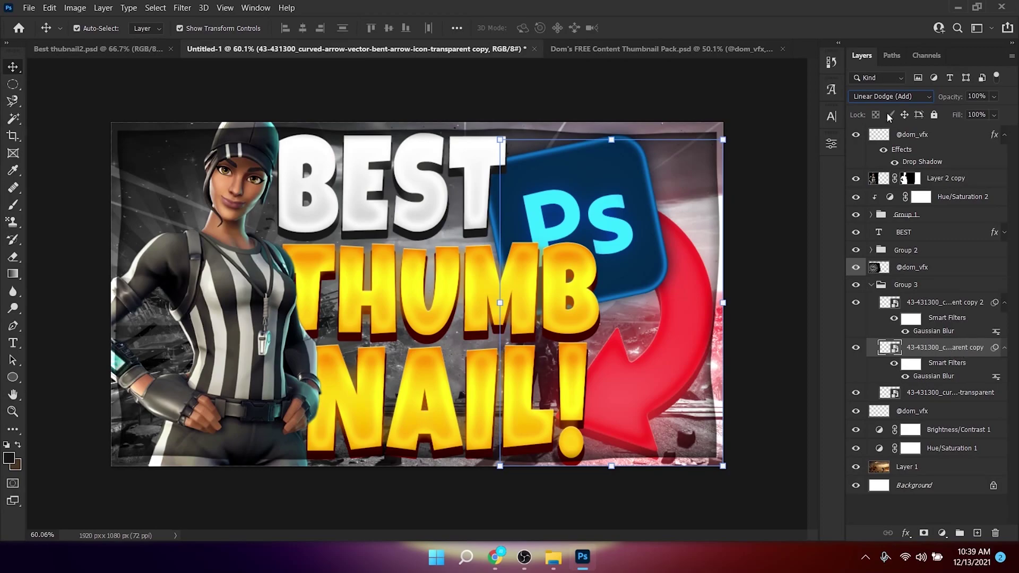
left_click(857, 97)
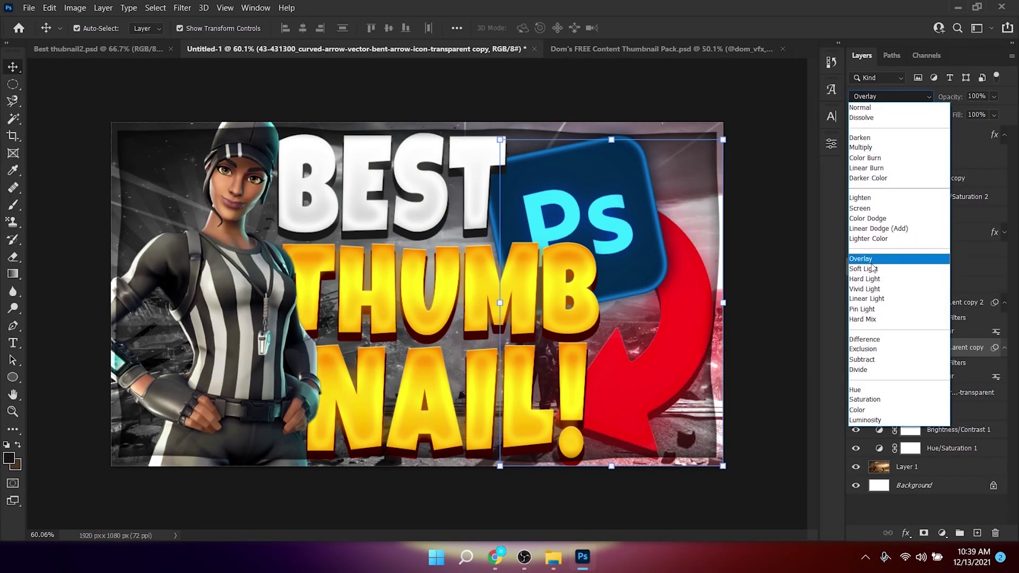
left_click(863, 259)
left_click(911, 306)
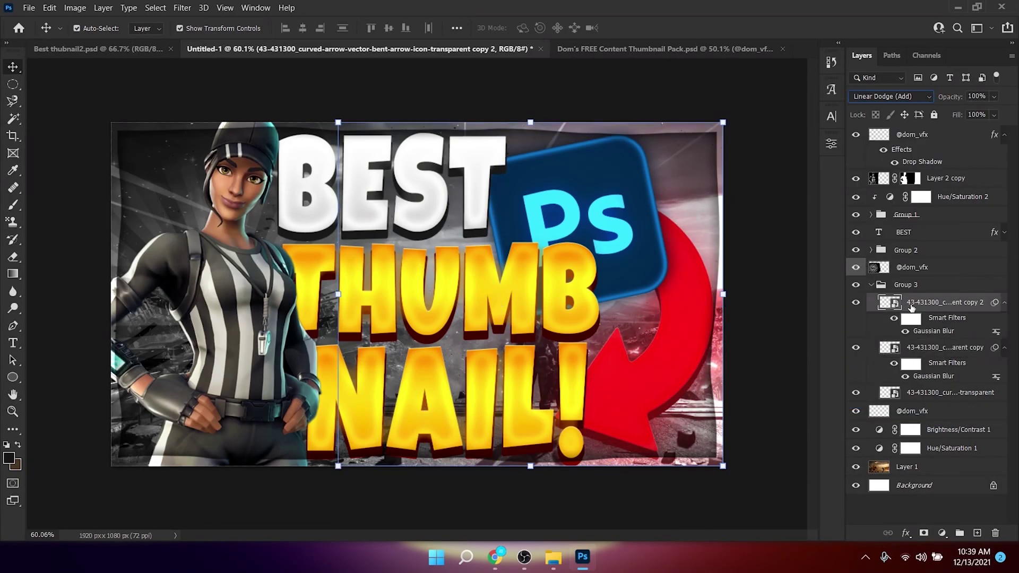
left_click(950, 353)
left_click(994, 96)
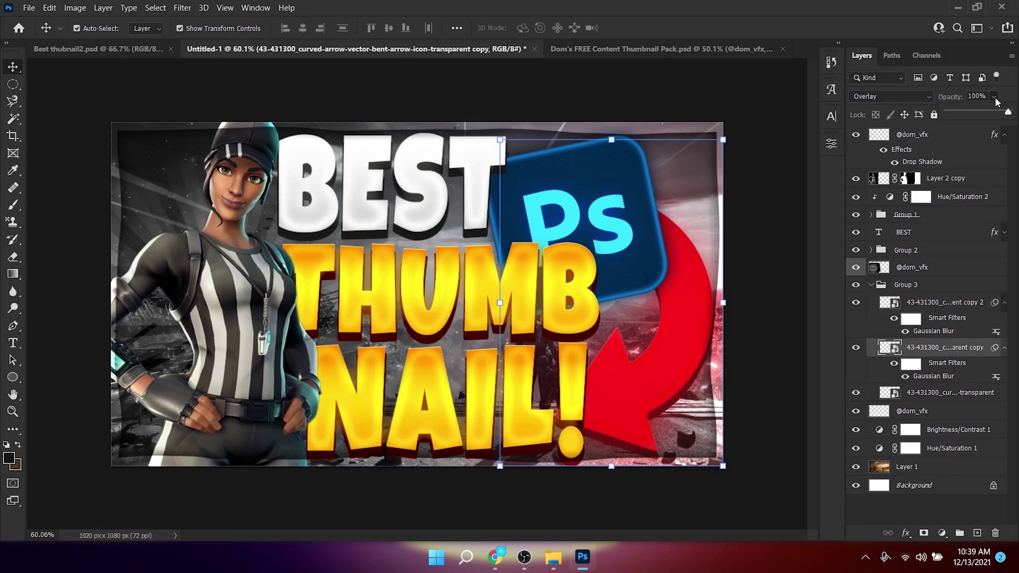
left_click_drag(982, 113, 974, 115)
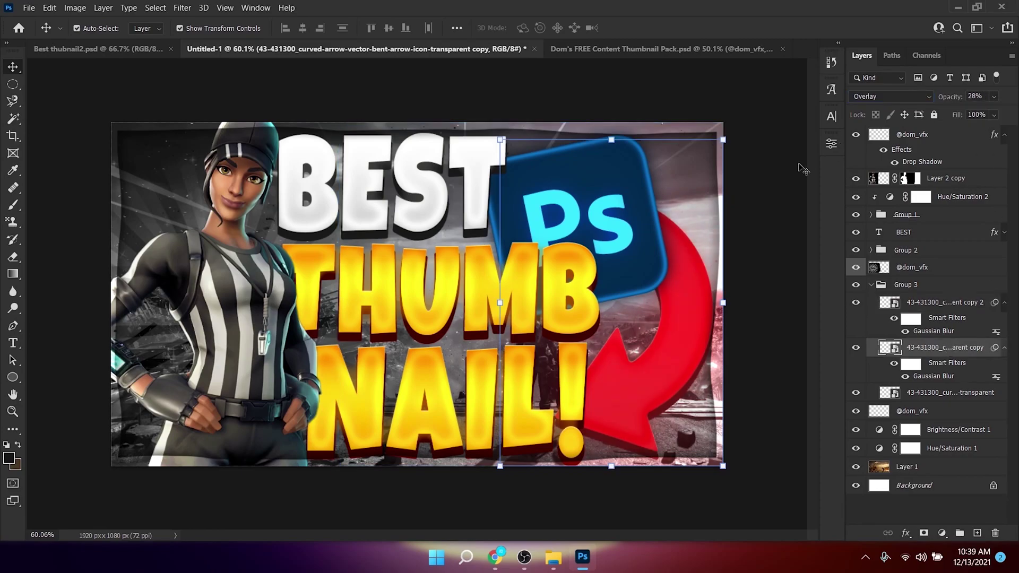
left_click(770, 297)
scroll(626, 371, "down", 3)
scroll(663, 366, "up", 3)
left_click(905, 285)
left_click(870, 285)
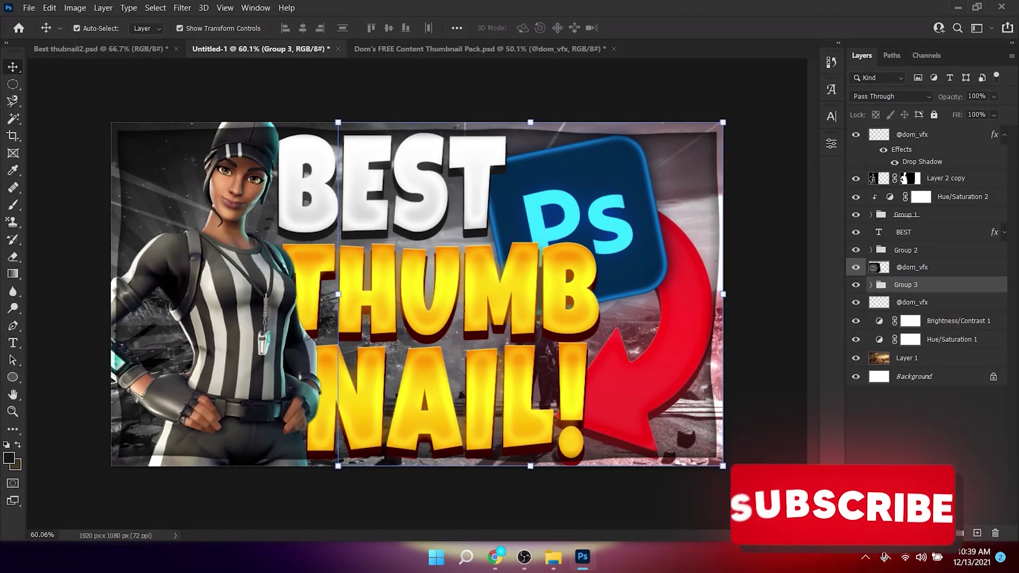
Add a Hue/Saturation adjustment clipped to Group 3 with Saturation +27 and Lightness -10.
left_click(942, 533)
left_click(875, 402)
left_click(718, 361)
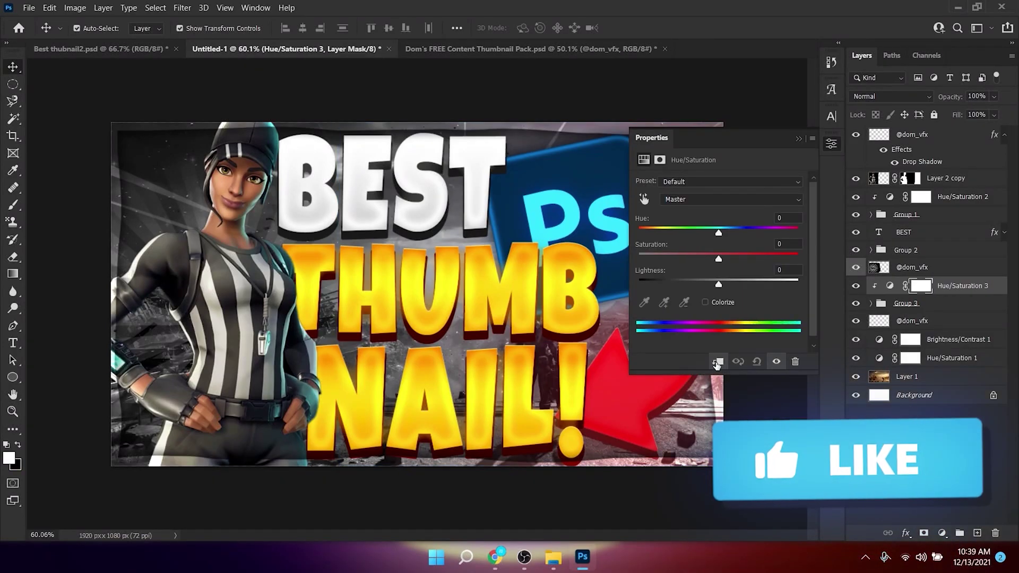
left_click_drag(718, 258, 711, 290)
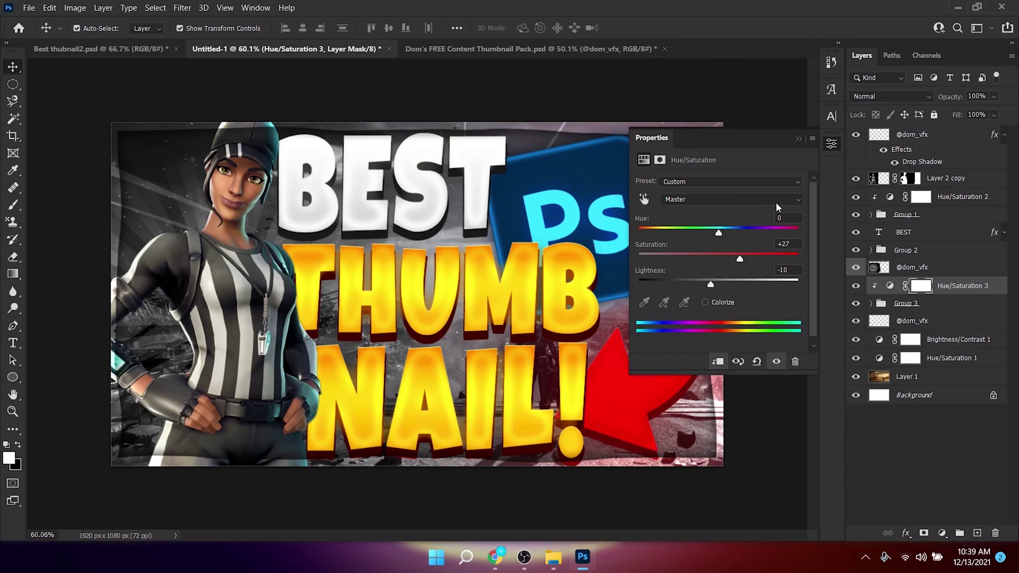
left_click(797, 138)
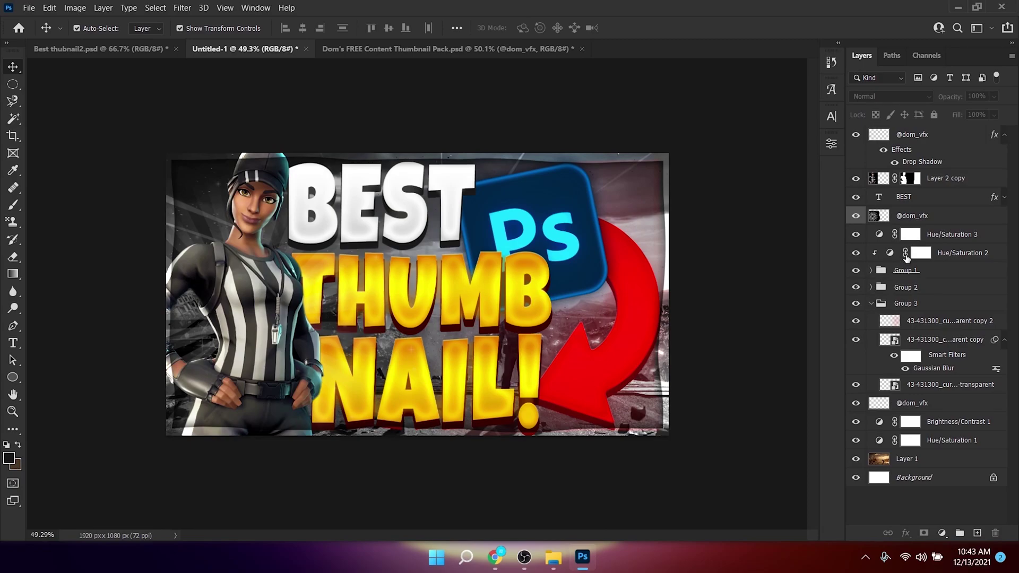
Group Group 1 and the BEST text layer together into Group 4.
left_click(910, 197)
left_click(906, 289)
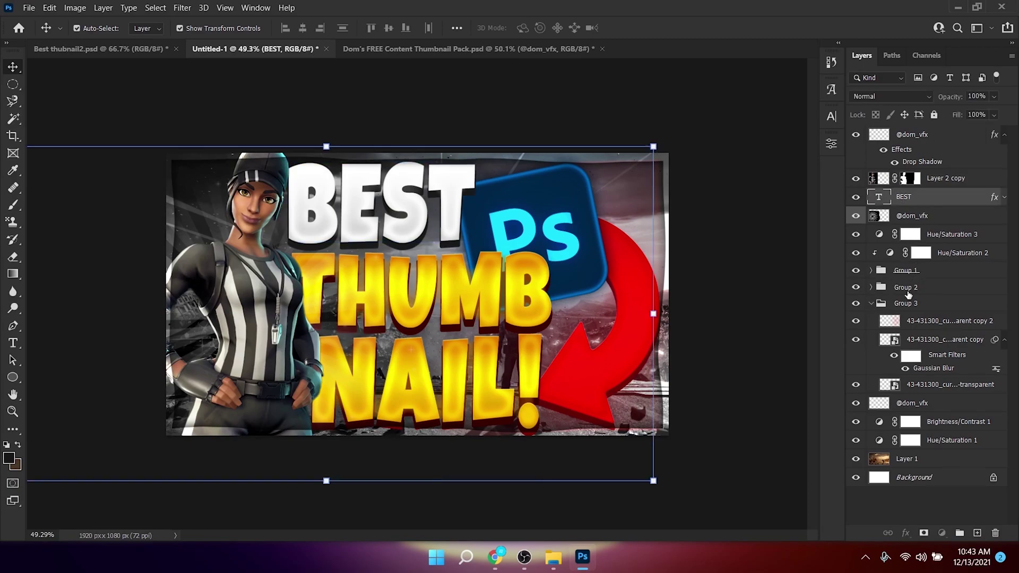
left_click(911, 203)
left_click(902, 291)
left_click(905, 270)
left_click(921, 203, "ctrl")
key("ctrl+g")
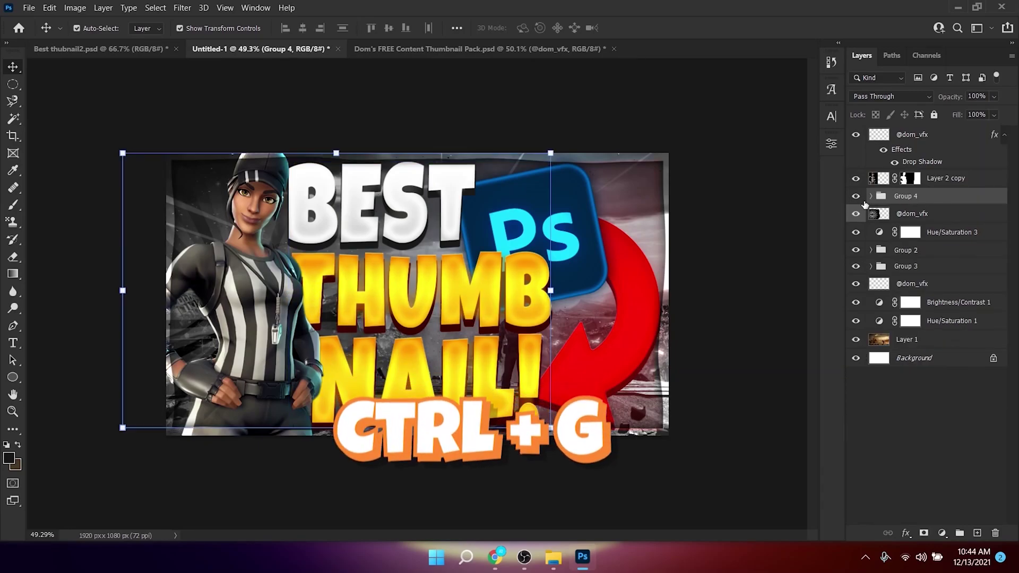
Duplicate Group 4 and merge the copy into a single Group 4 copy layer.
left_click(855, 196)
left_click(856, 196)
left_click(856, 197)
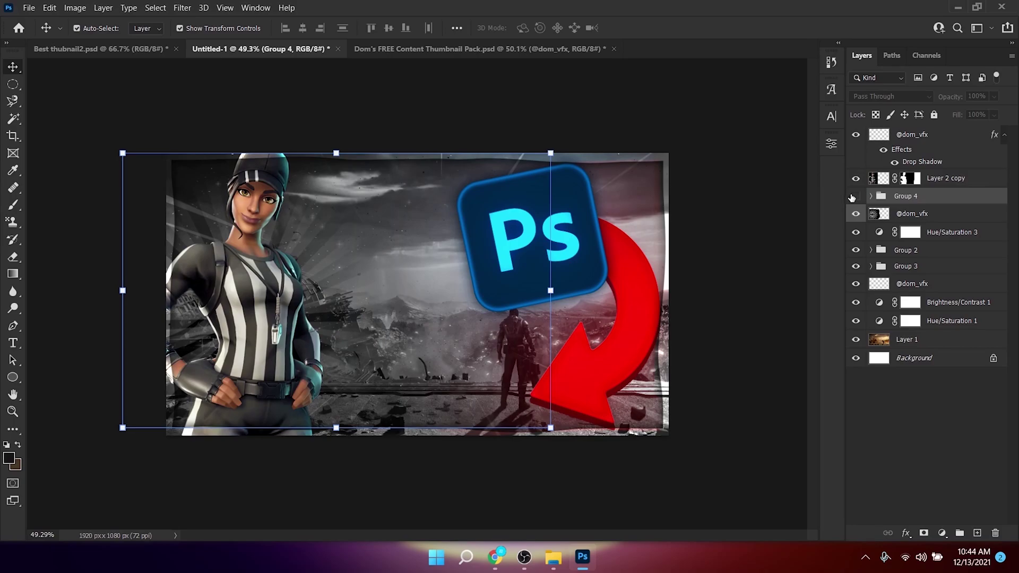
left_click(855, 196)
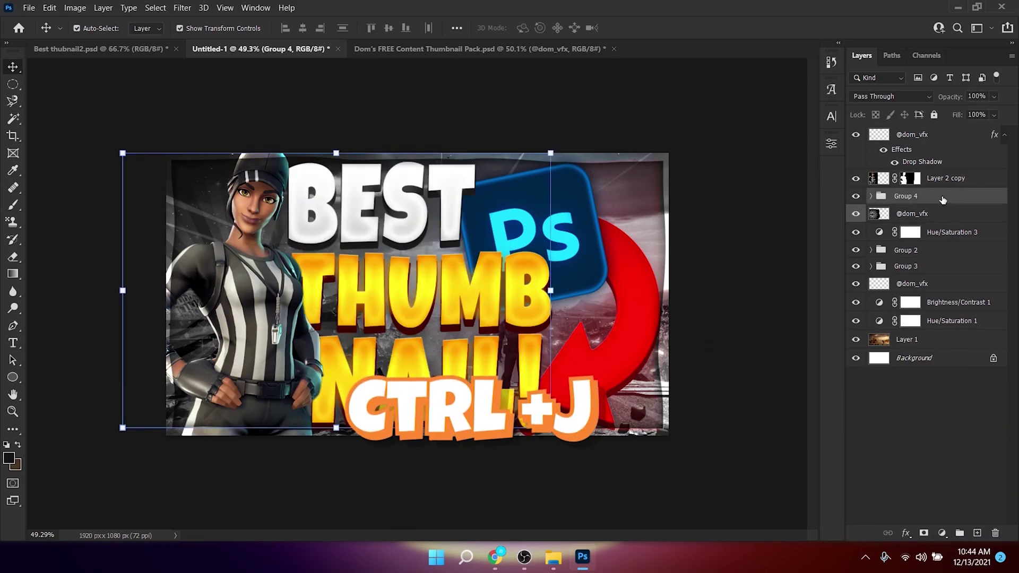
key("ctrl+j")
key("ctrl+e")
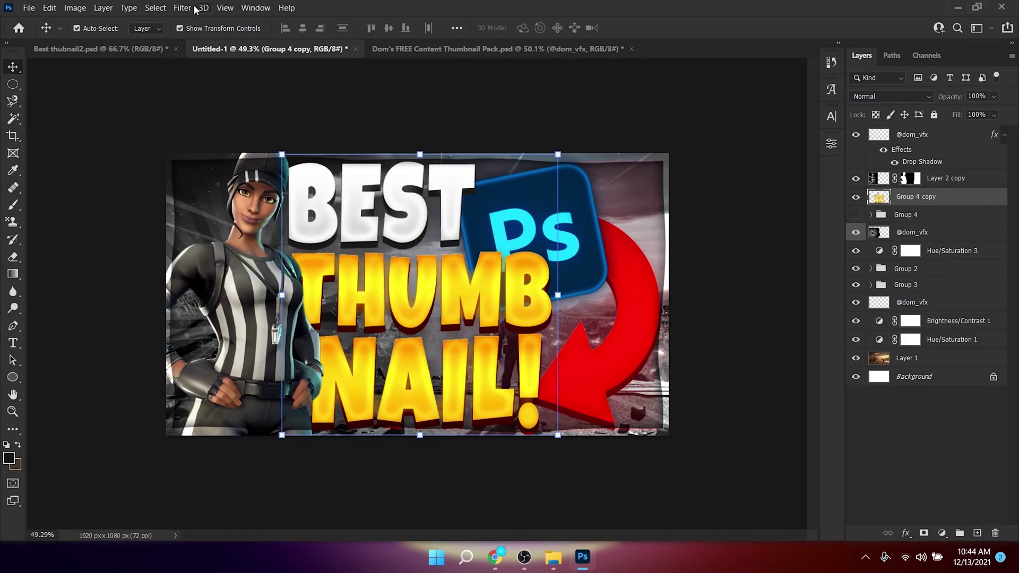
Apply an Arch warp to the merged Group 4 copy title layer.
key("ctrl+t")
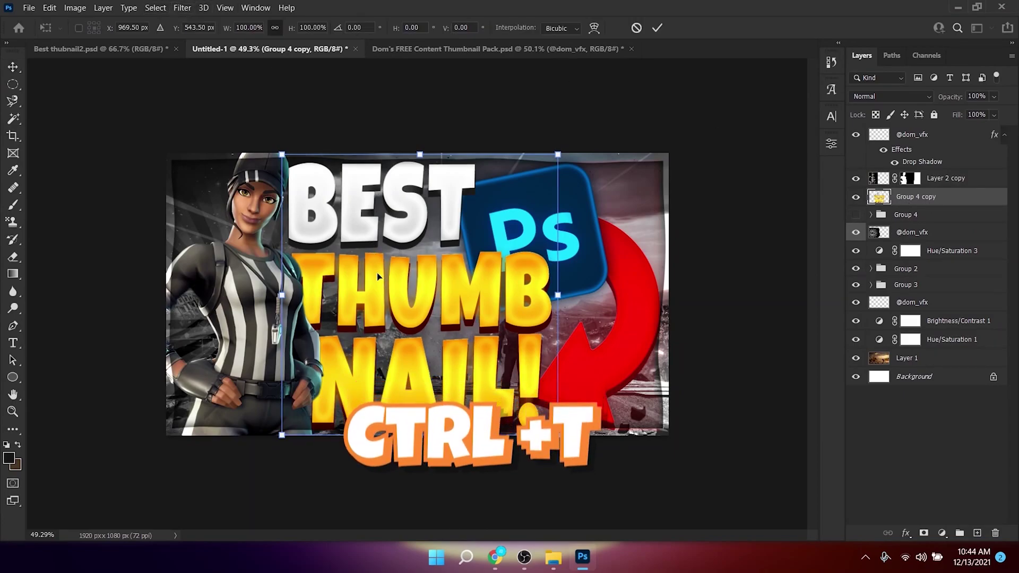
right_click(382, 262)
left_click(407, 351)
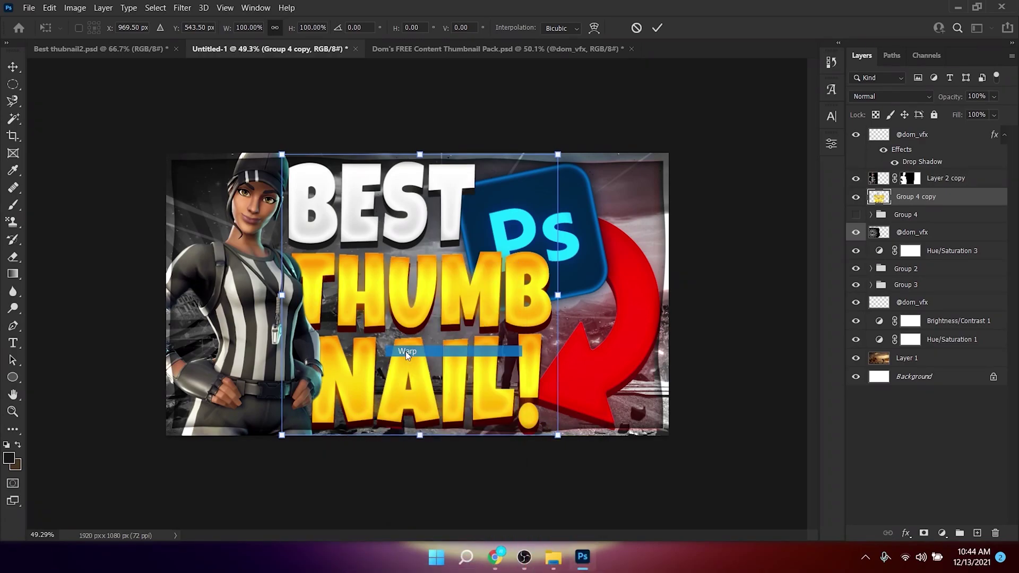
left_click(319, 27)
left_click(326, 107)
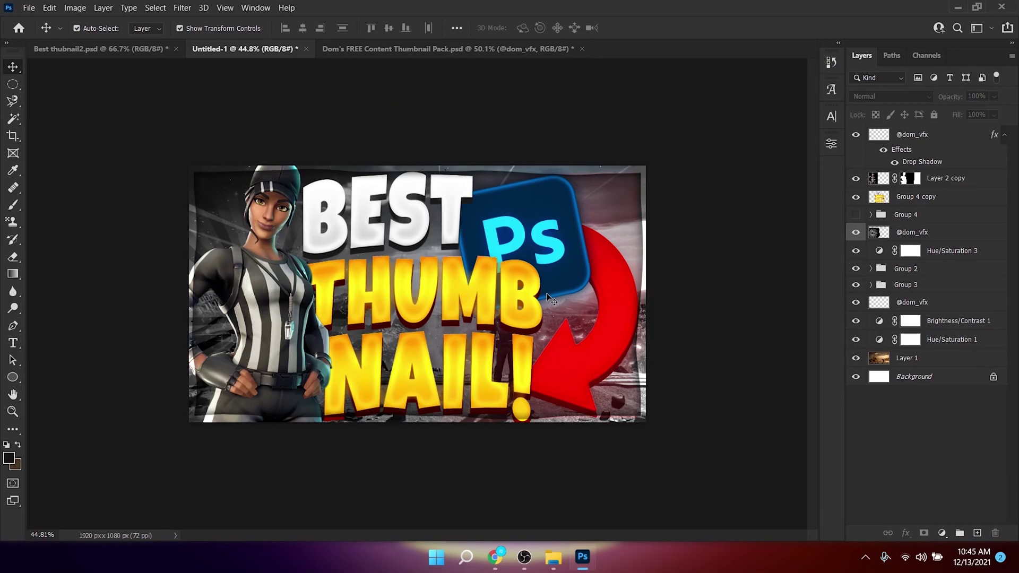
scroll(546, 293, "up", 3)
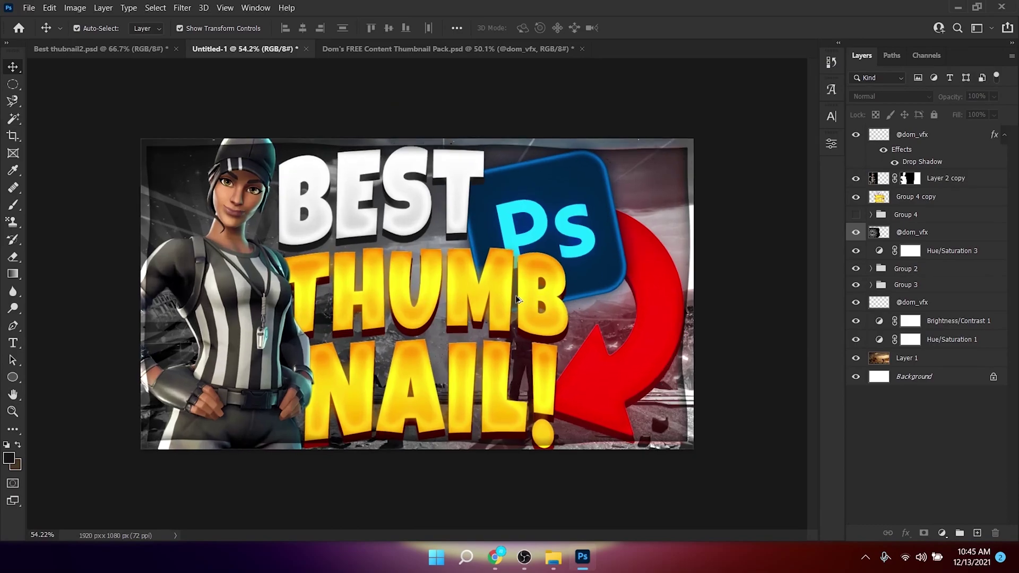